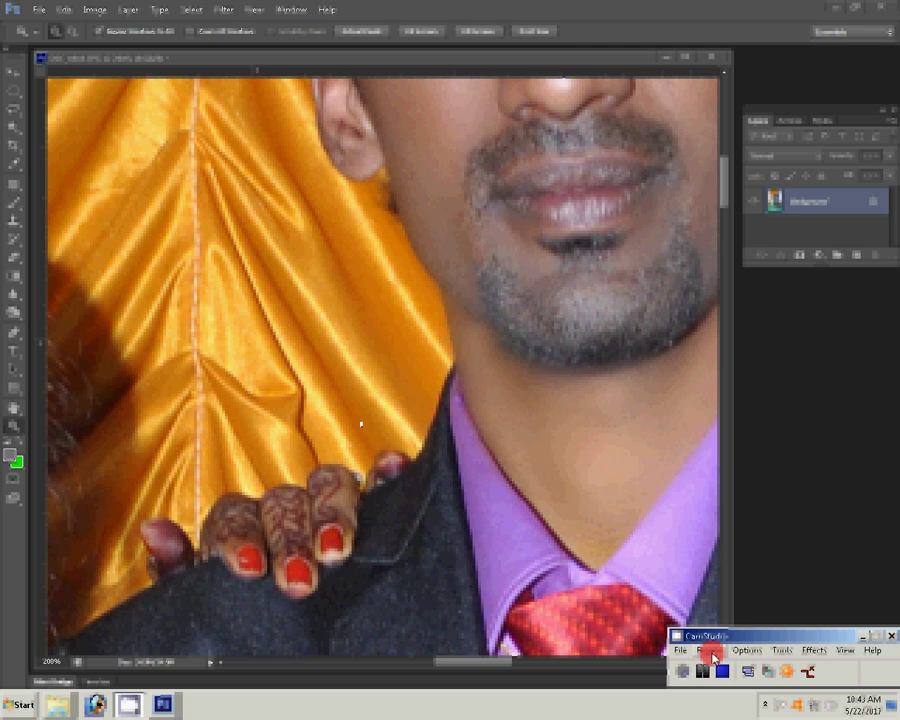
Fit the whole couple photo on screen in its document window
{"action": "left_click", "coordinate": [321, 399]}
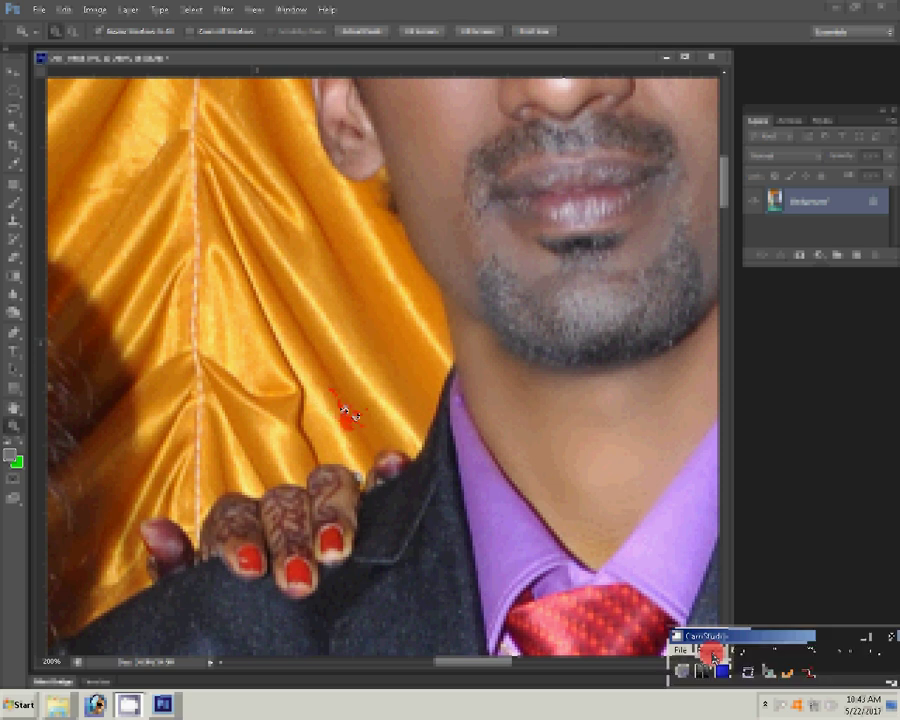
{"action": "right_click", "coordinate": [350, 413]}
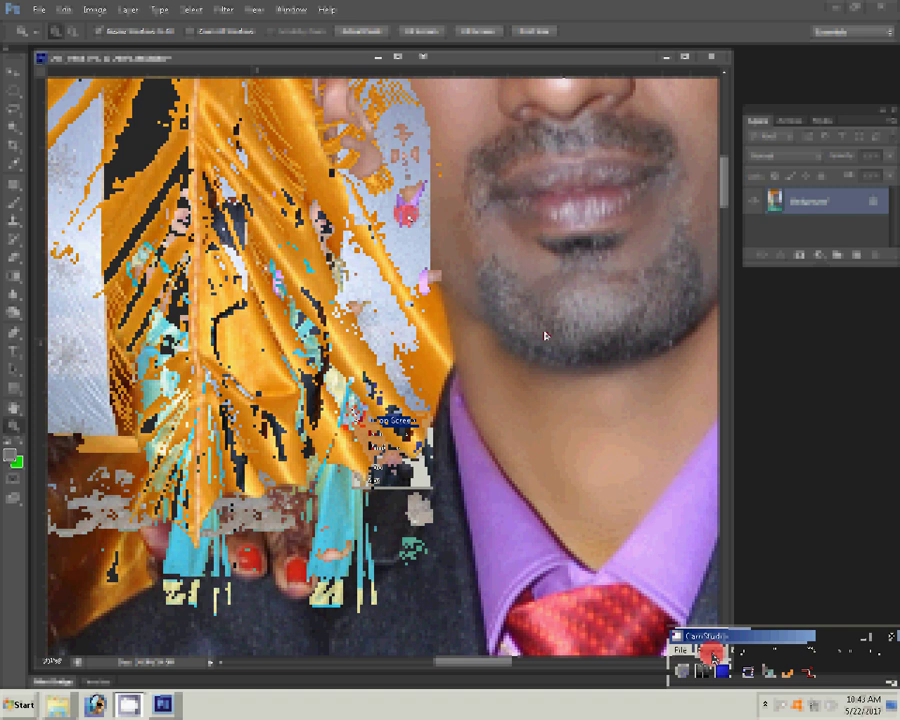
{"action": "left_click", "coordinate": [390, 420]}
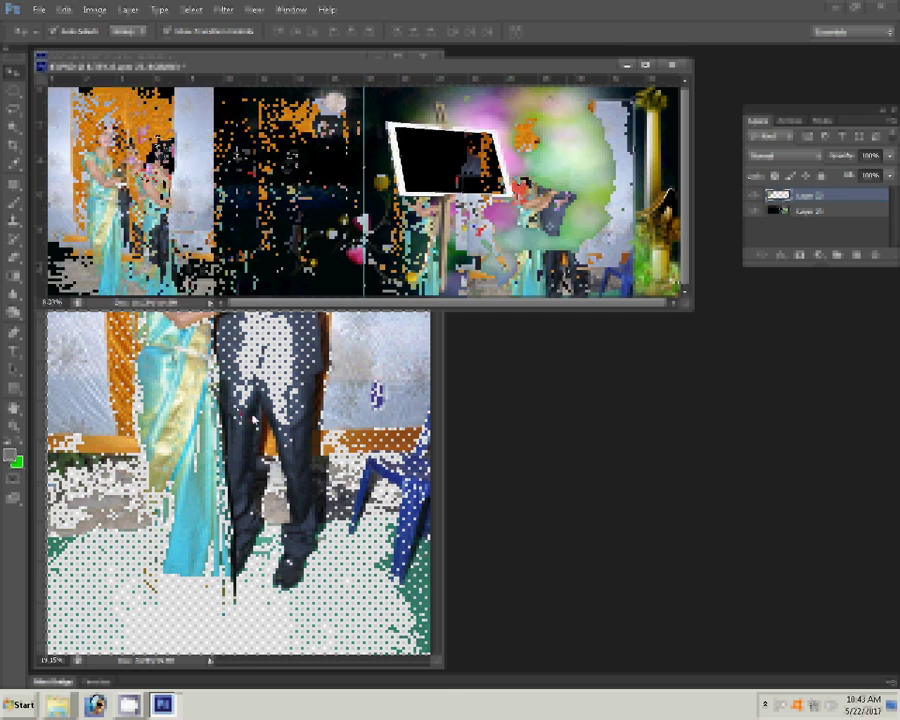
Close the couple photo without saving and open DSC_0477 from Windows Explorer
{"action": "left_click", "coordinate": [336, 330]}
{"action": "left_click", "coordinate": [424, 58]}
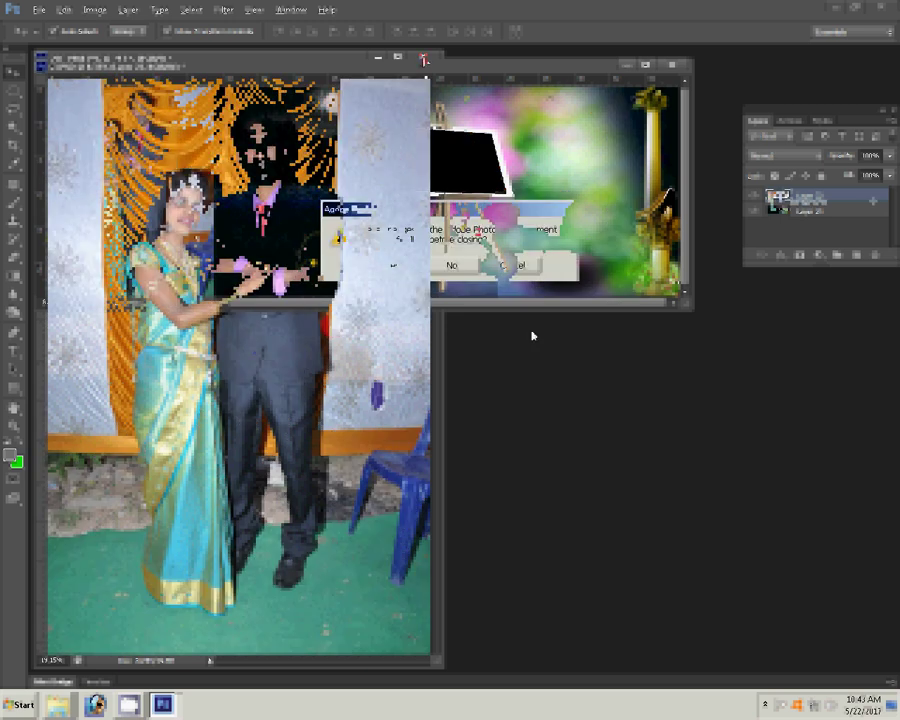
{"action": "left_click", "coordinate": [466, 288]}
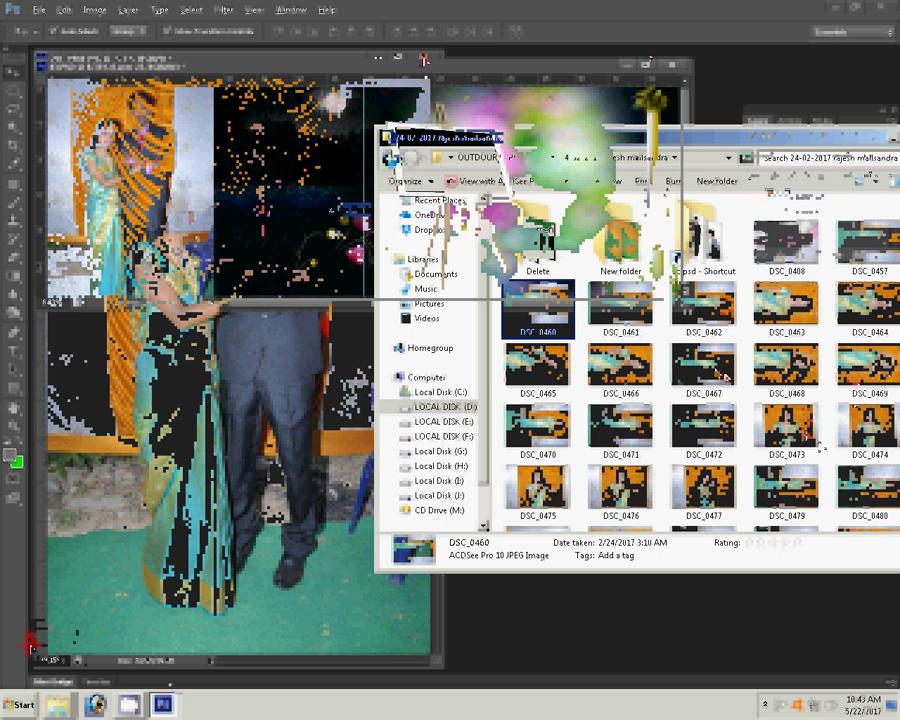
{"action": "left_click", "coordinate": [744, 476]}
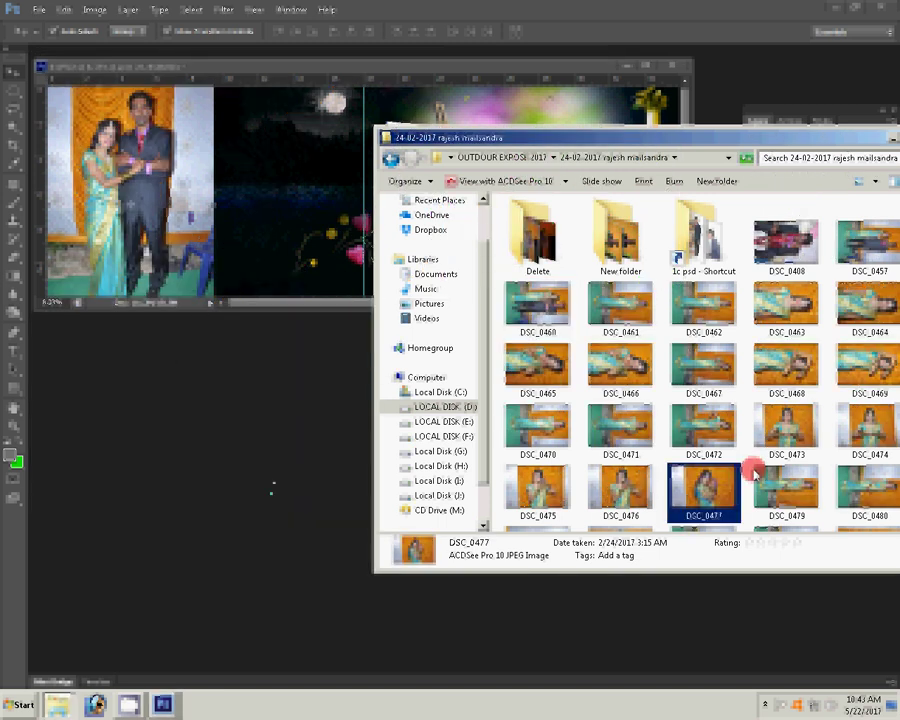
{"action": "double_click", "coordinate": [752, 474]}
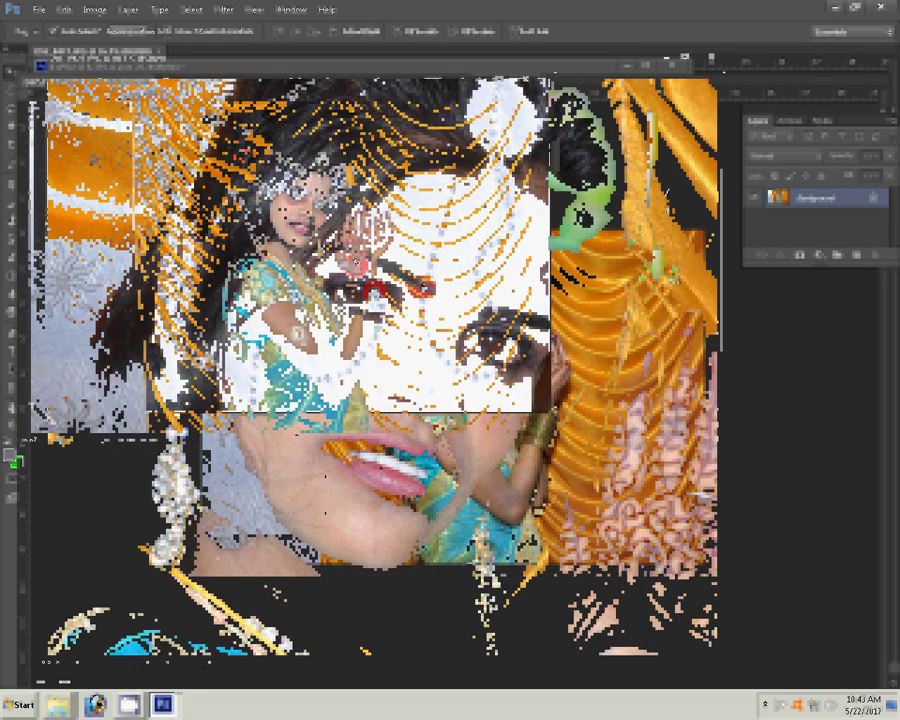
Apply Color Balance midtones of +6, -12, -17 to the bride's portrait
{"action": "key", "text": "ctrl+b"}
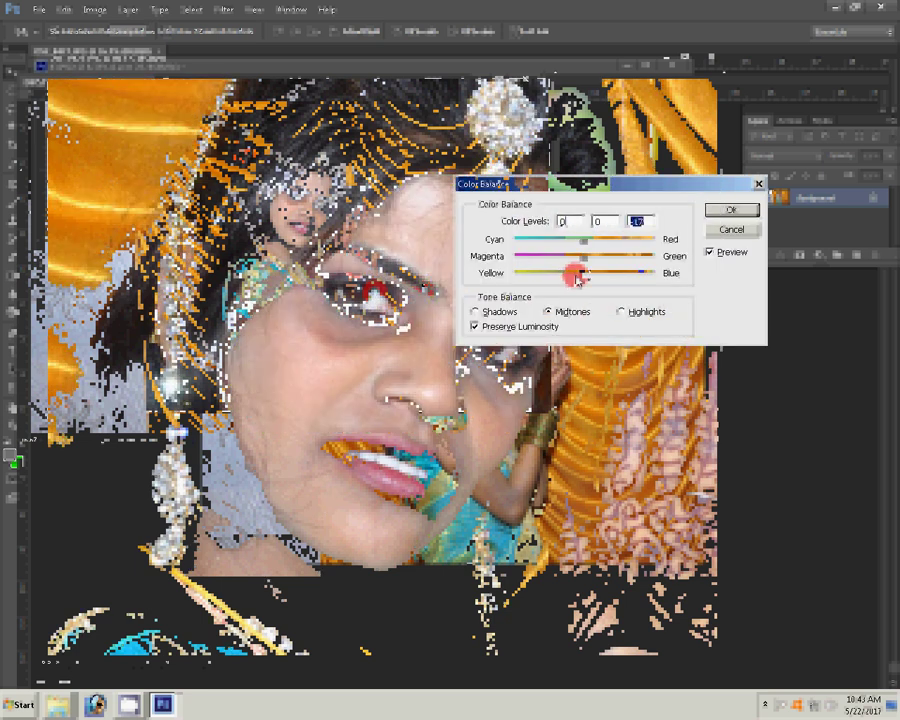
{"action": "mouse_move", "coordinate": [576, 262]}
{"action": "left_mouse_down"}
{"action": "mouse_move", "coordinate": [594, 246]}
{"action": "mouse_move", "coordinate": [584, 245]}
{"action": "left_mouse_up"}
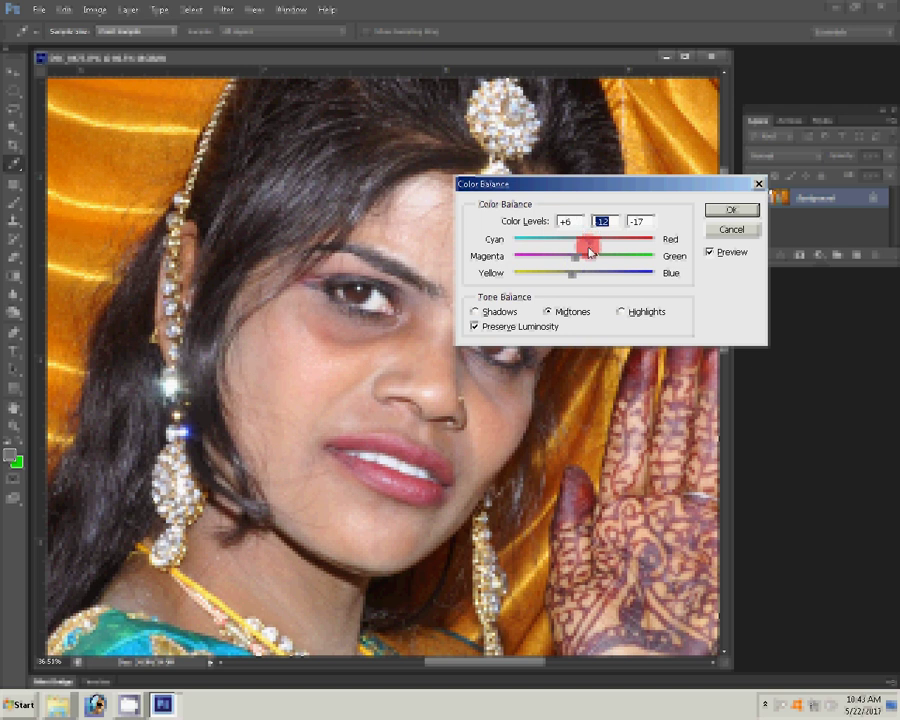
{"action": "left_click", "coordinate": [736, 210]}
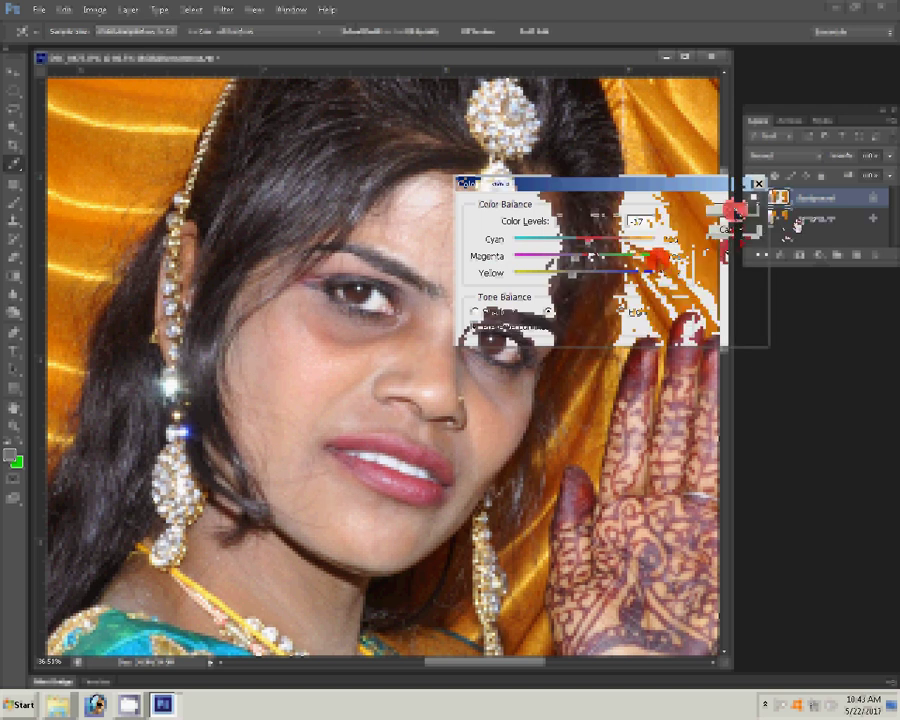
Run the Magic Photo filter at graininess 88 to smooth the bride's skin
{"action": "left_click", "coordinate": [221, 12]}
{"action": "mouse_move", "coordinate": [300, 304]}
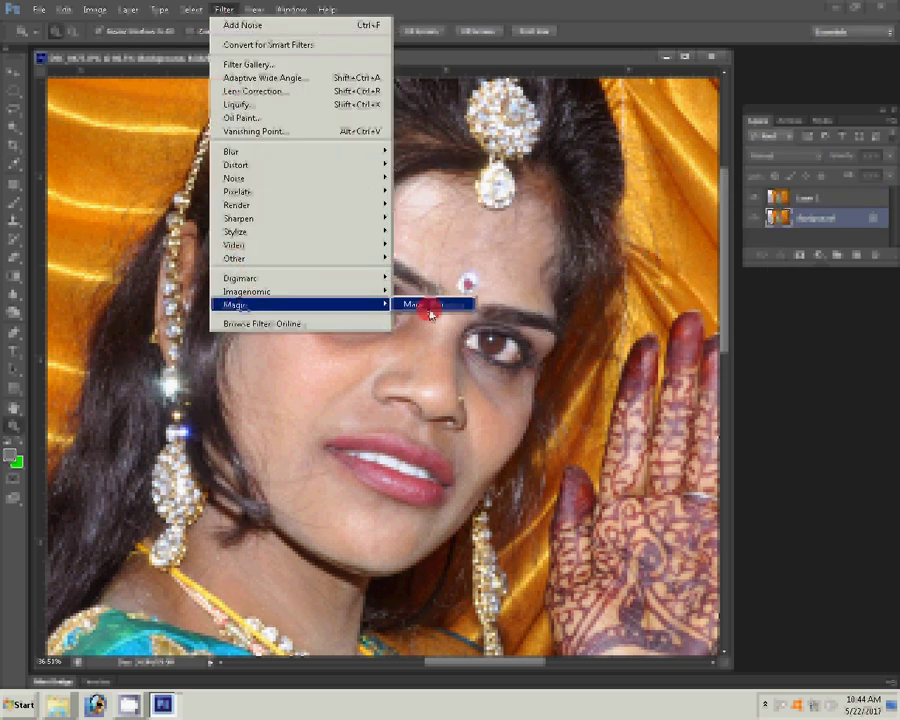
{"action": "left_click", "coordinate": [426, 307]}
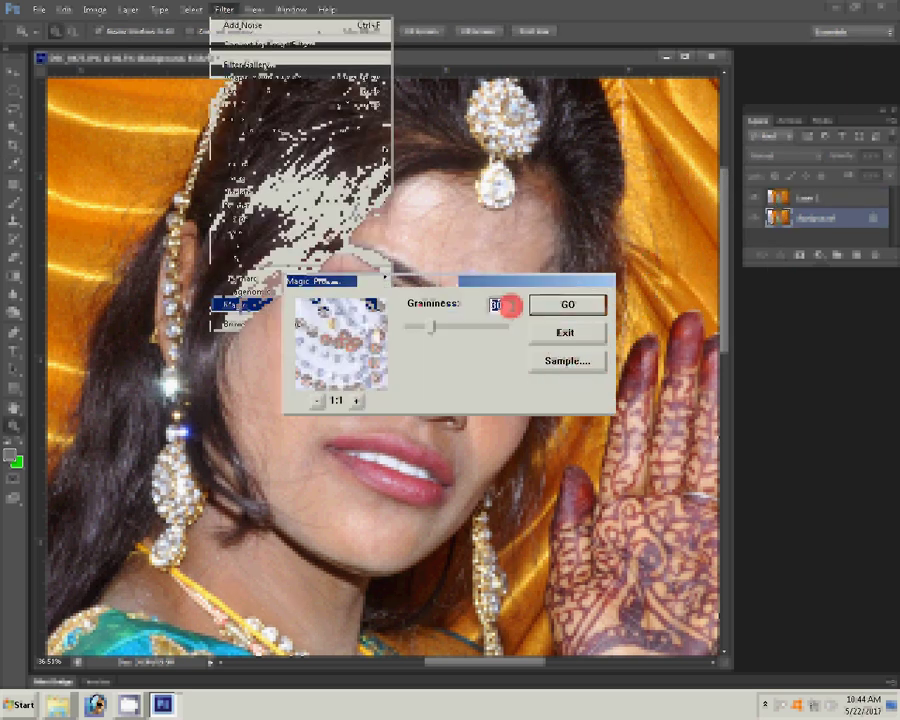
{"action": "left_click", "coordinate": [452, 322]}
{"action": "left_click", "coordinate": [566, 305]}
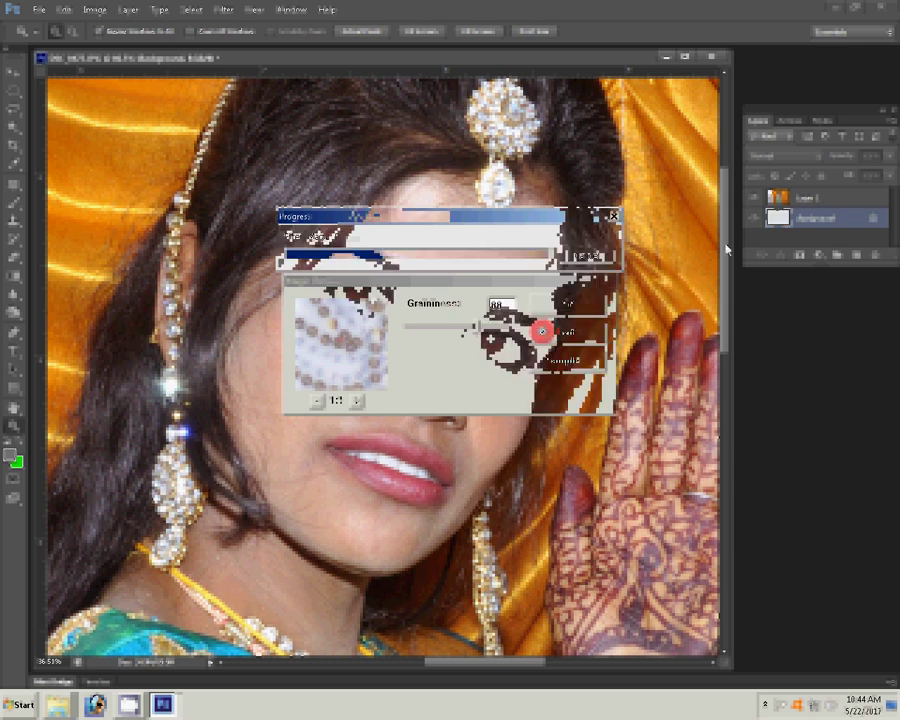
{"action": "left_click", "coordinate": [223, 10]}
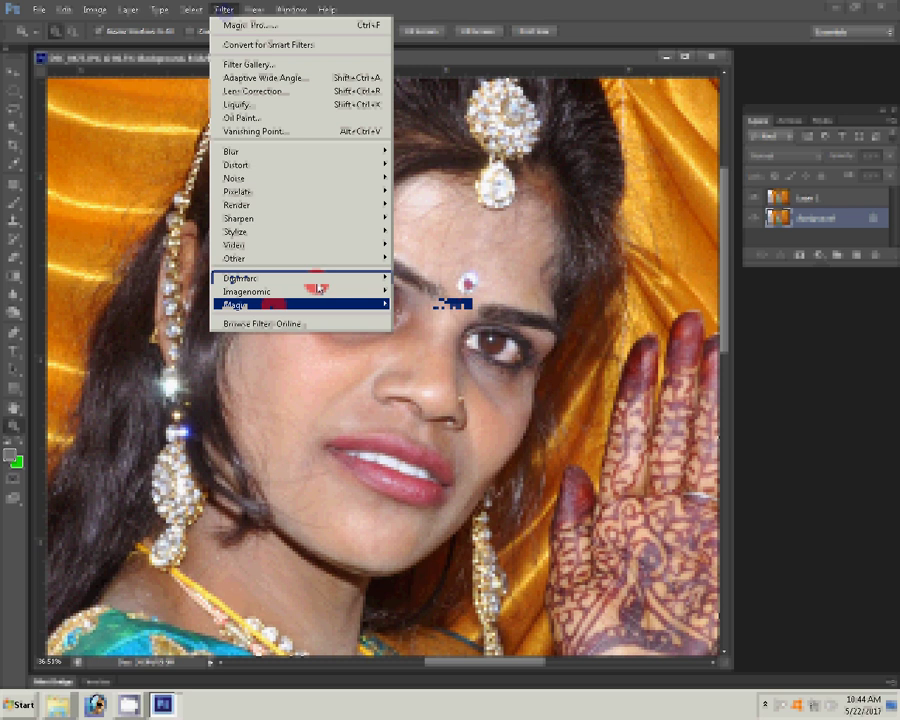
{"action": "mouse_move", "coordinate": [300, 304]}
{"action": "mouse_move", "coordinate": [250, 178]}
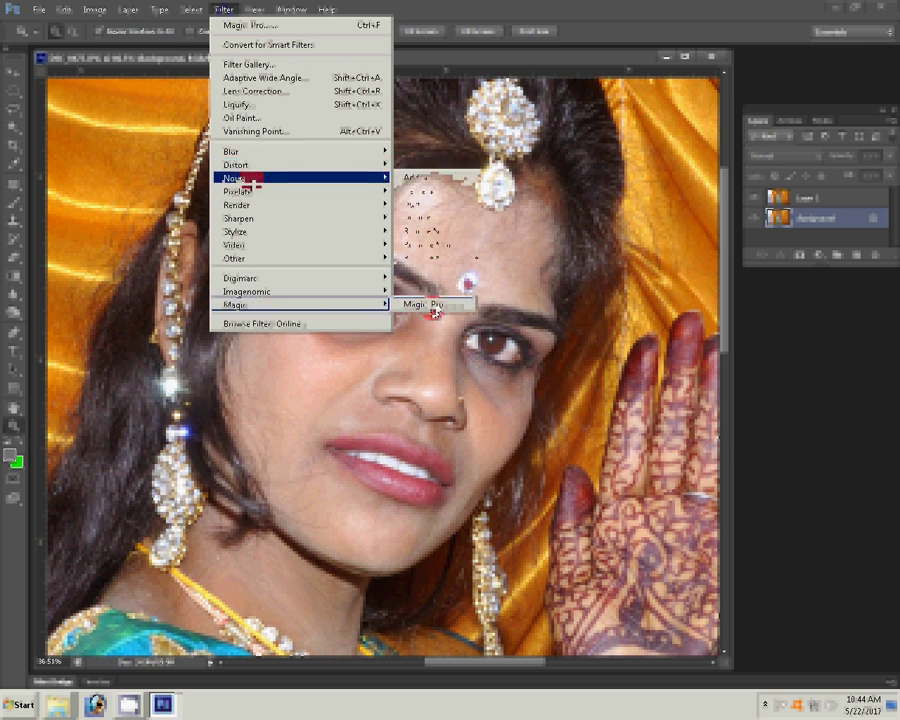
Add noise at amount 1 to the smoothed bride photo
{"action": "left_click", "coordinate": [418, 178]}
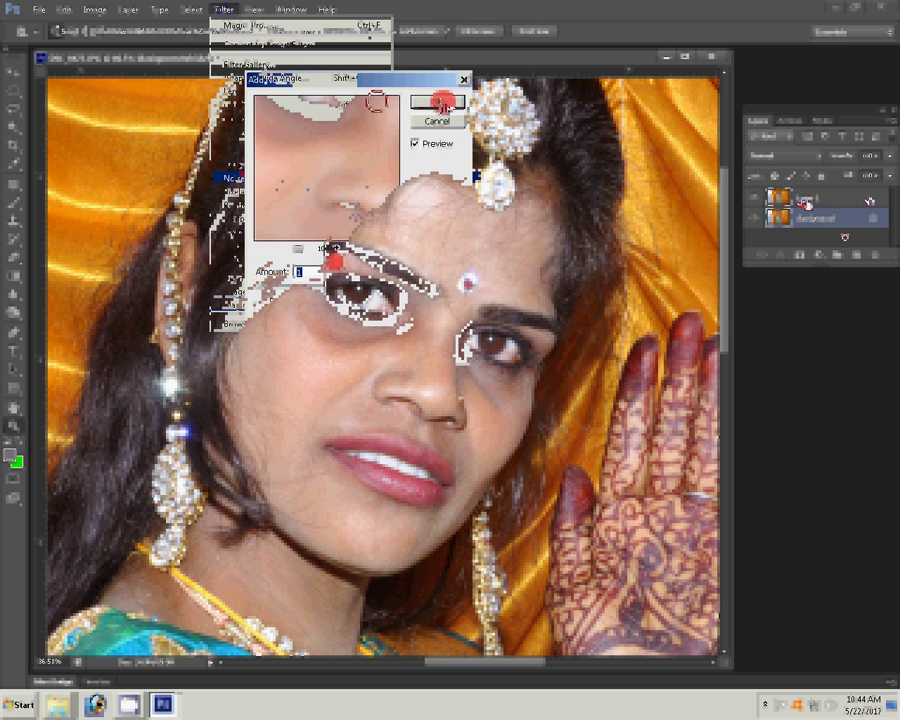
{"action": "key", "text": "e"}
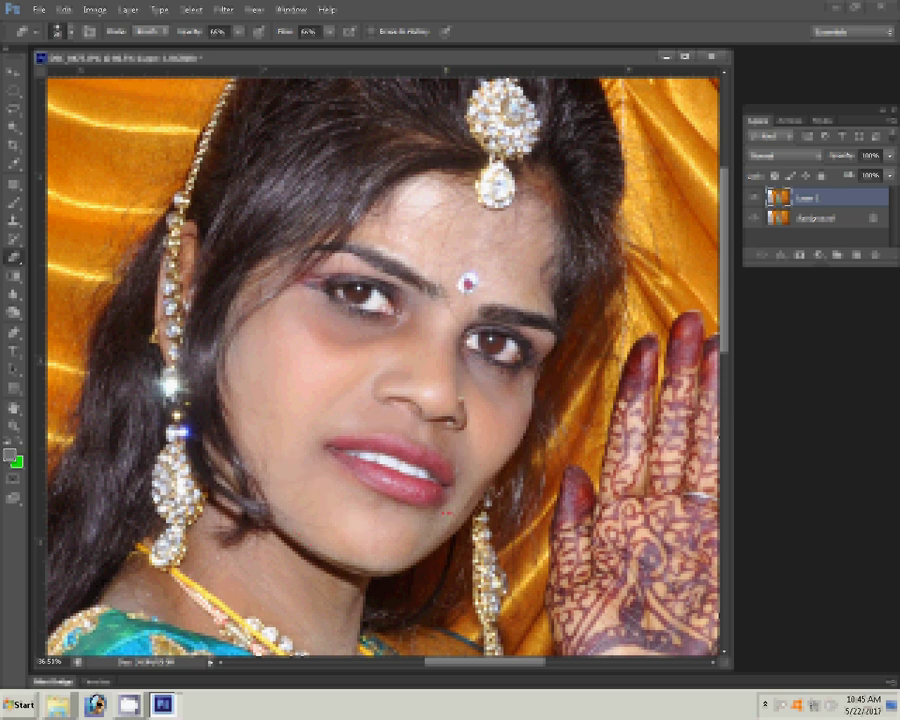
Erase the smoothing over forehead and nose, merge the layers, and retouch the right eye
{"action": "left_click", "coordinate": [428, 214]}
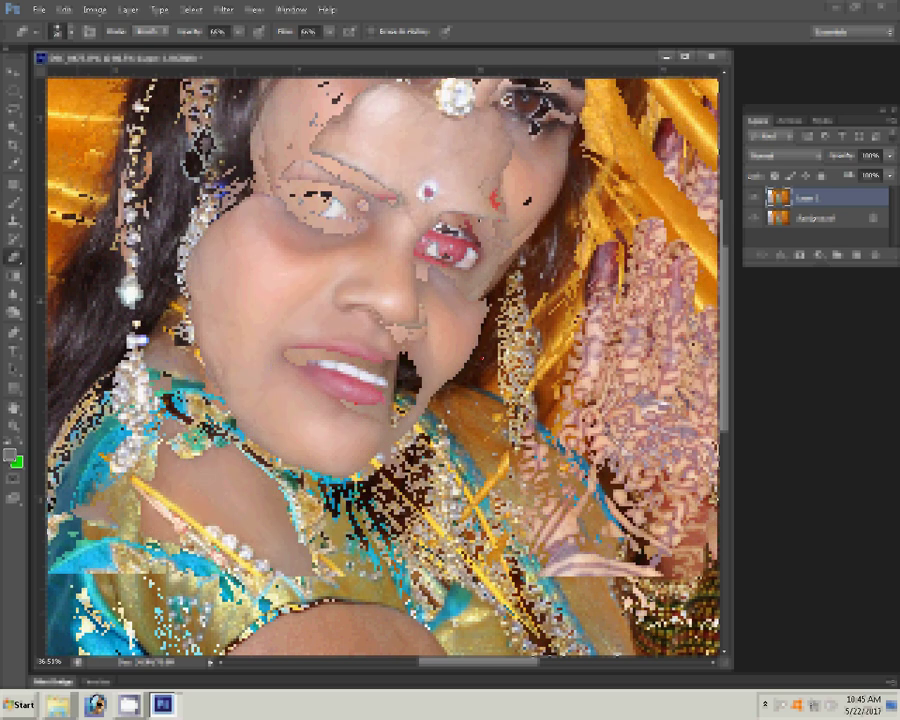
{"action": "left_click", "coordinate": [483, 207]}
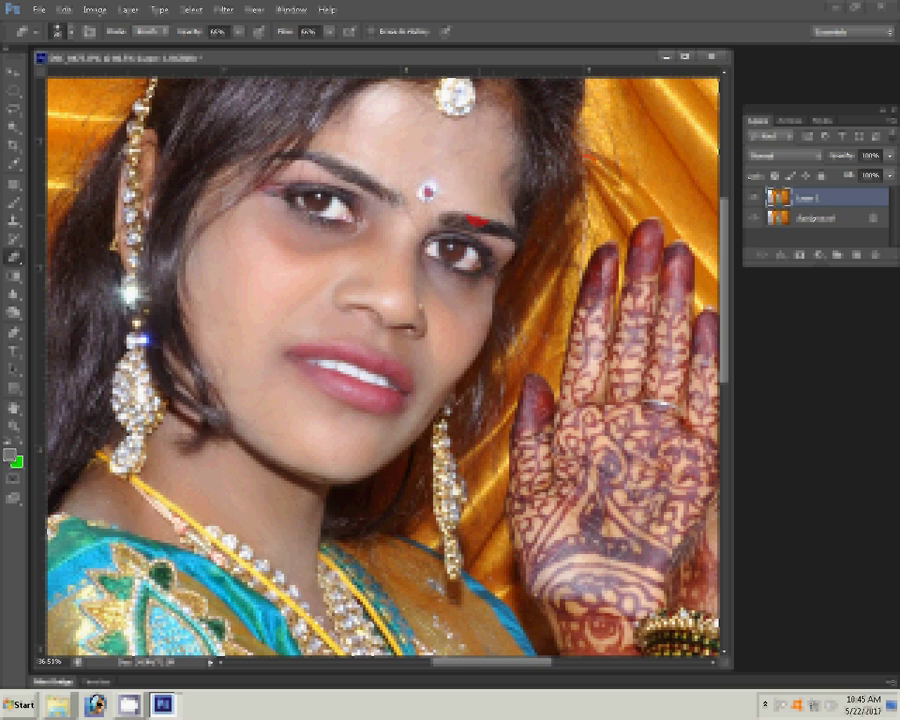
{"action": "left_click", "coordinate": [482, 195]}
{"action": "left_click", "coordinate": [455, 292]}
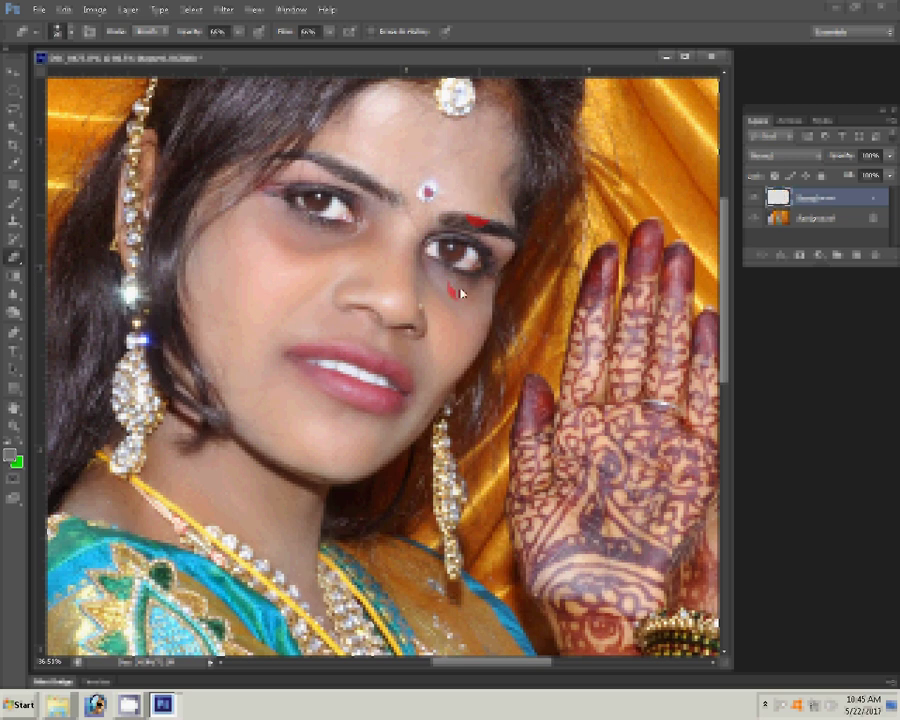
{"action": "key", "text": "j"}
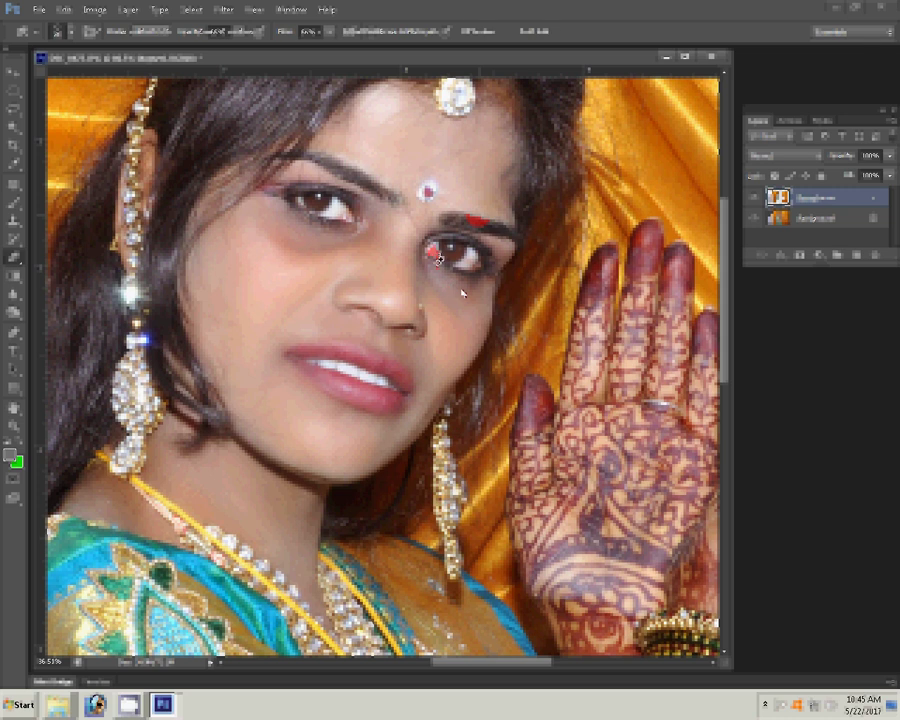
{"action": "left_click", "coordinate": [465, 262]}
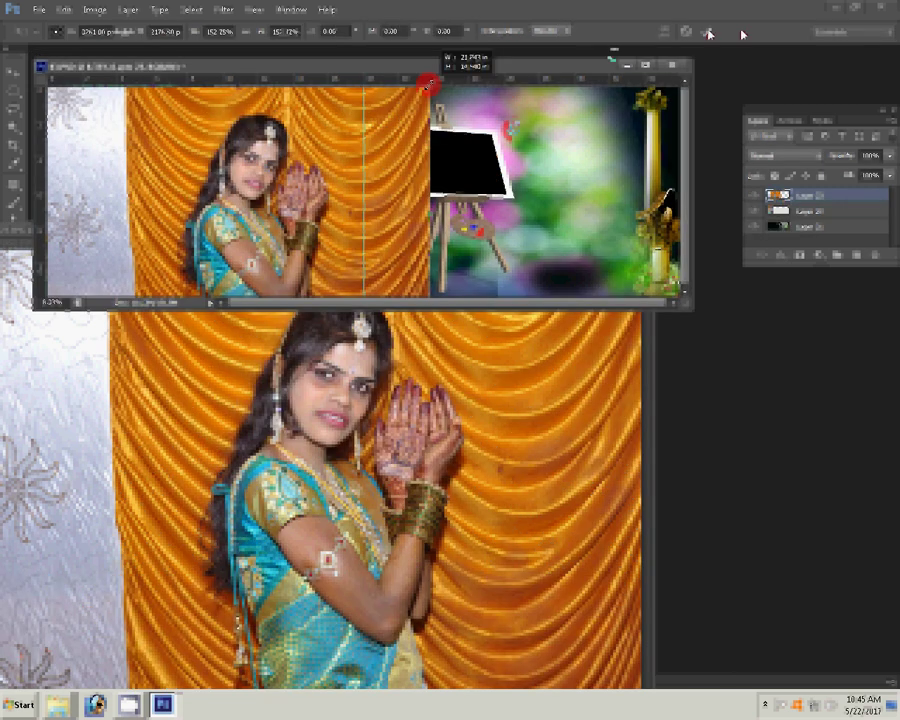
Commit the scaled bride portrait and nudge it slightly right in the middle panel
{"action": "key", "text": "Return"}
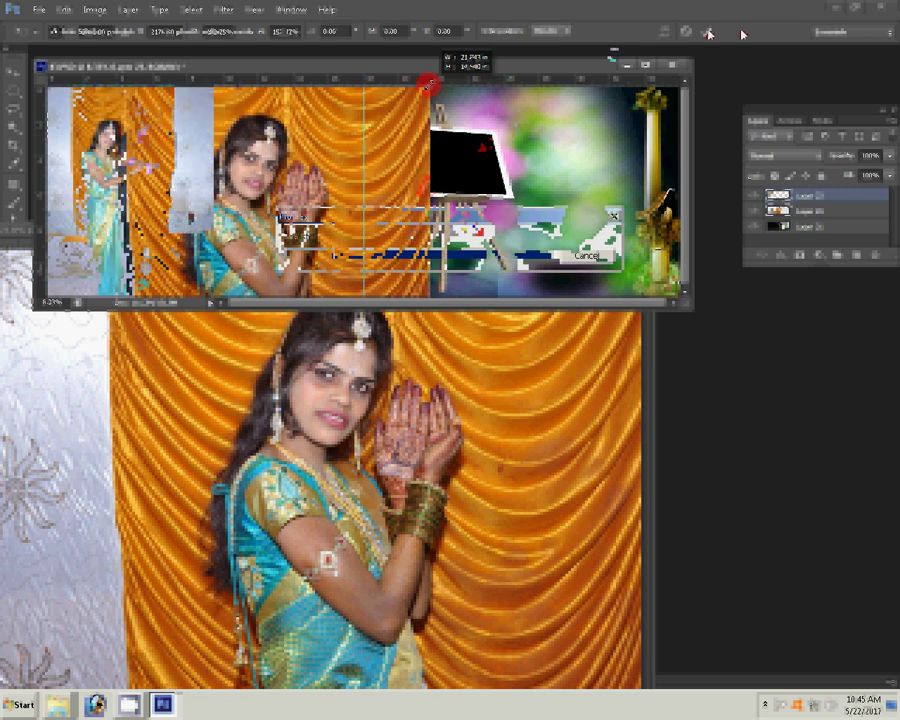
{"action": "left_click_drag", "start_coordinate": [178, 183], "coordinate": [206, 184]}
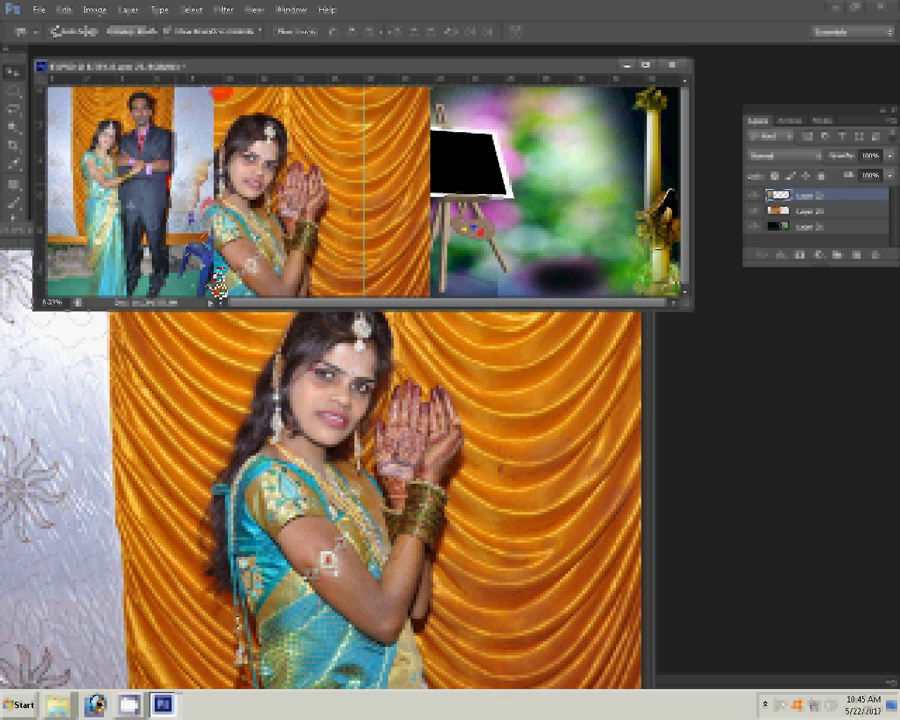
{"action": "key", "text": "b"}
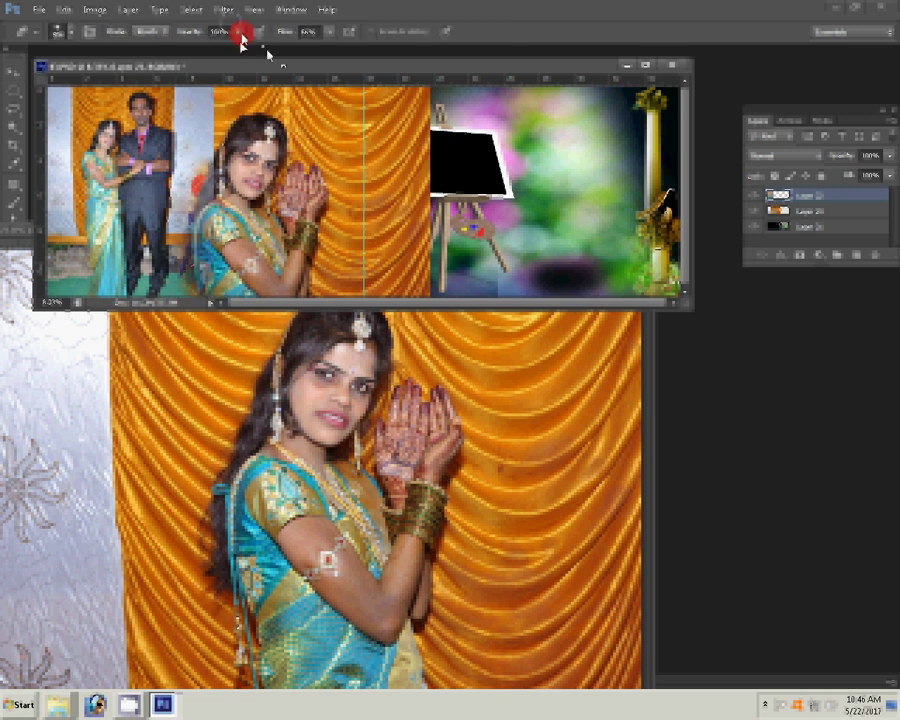
Blend the curtain seam between the couple photo and bride portrait from top to bottom
{"action": "left_click", "coordinate": [206, 152]}
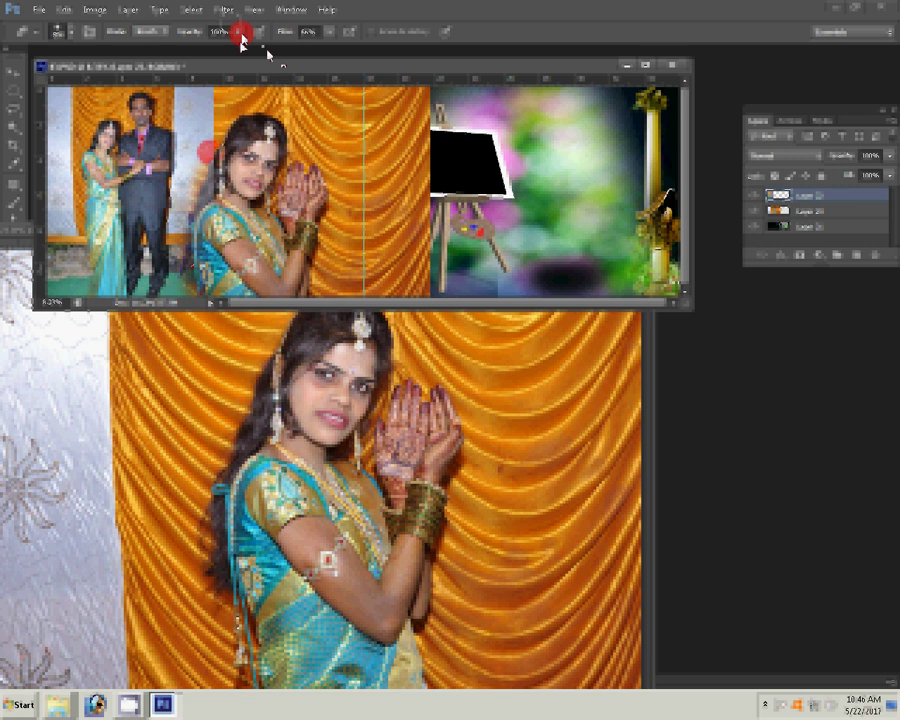
{"action": "left_click_drag", "start_coordinate": [206, 152], "coordinate": [200, 97]}
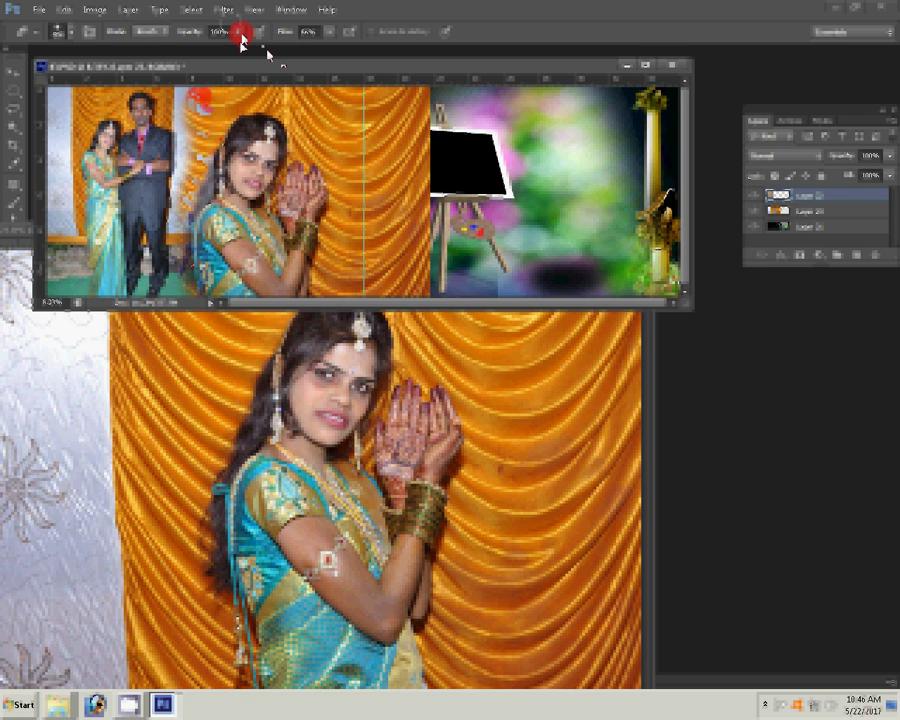
{"action": "left_click_drag", "start_coordinate": [200, 97], "coordinate": [190, 125]}
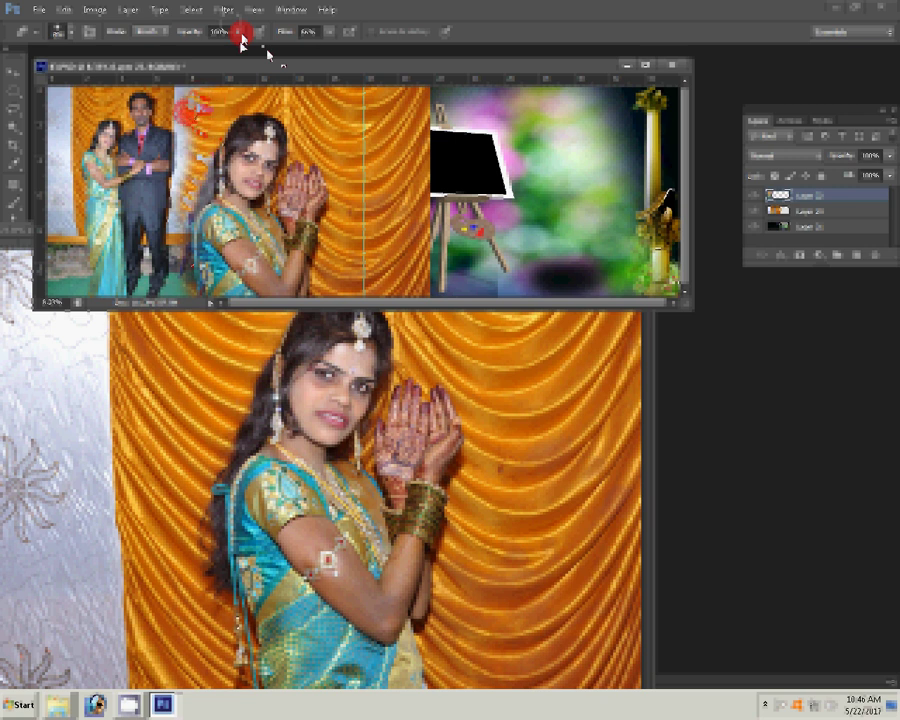
{"action": "left_click", "coordinate": [178, 89]}
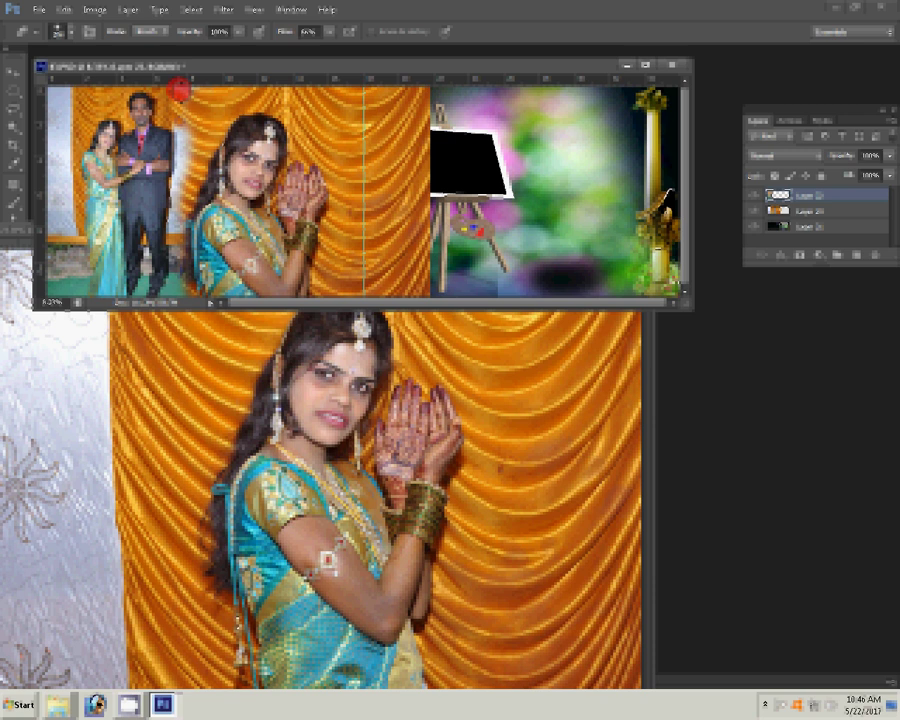
{"action": "left_click", "coordinate": [184, 131]}
{"action": "left_click_drag", "start_coordinate": [180, 156], "coordinate": [178, 180]}
{"action": "left_click_drag", "start_coordinate": [182, 130], "coordinate": [178, 215]}
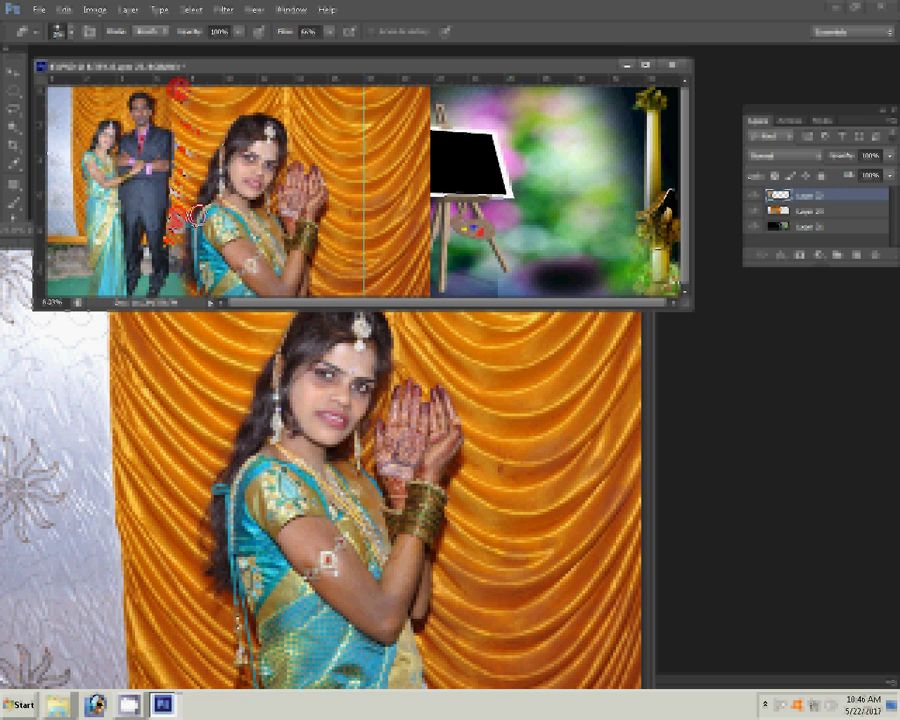
{"action": "left_click_drag", "start_coordinate": [196, 214], "coordinate": [185, 132]}
{"action": "left_click", "coordinate": [185, 132]}
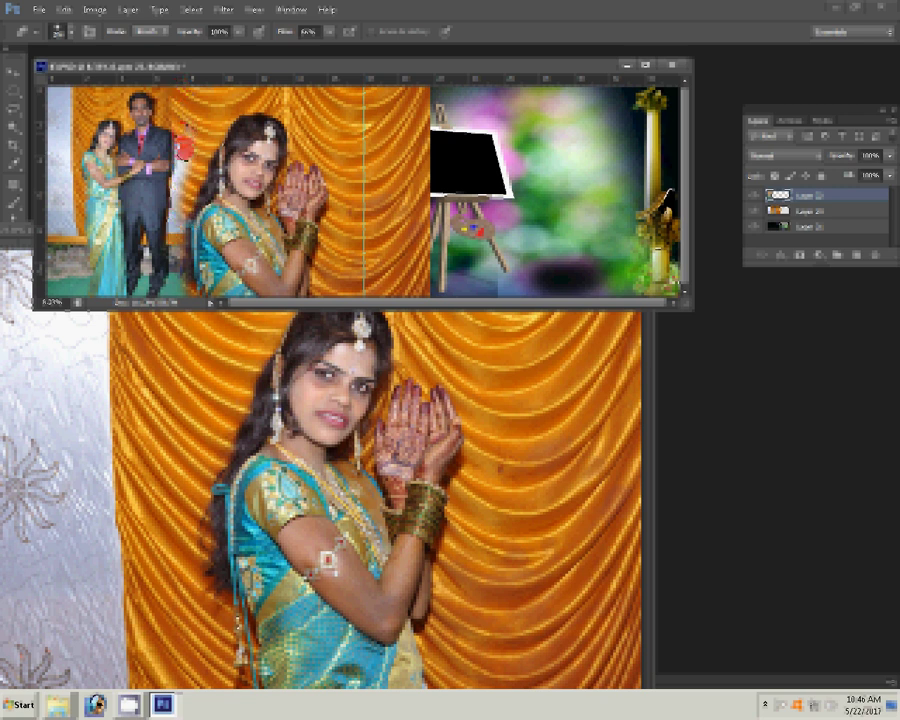
Undo and redo the last healing, then retouch the spot beside the bride's hair
{"action": "key", "text": "ctrl+z"}
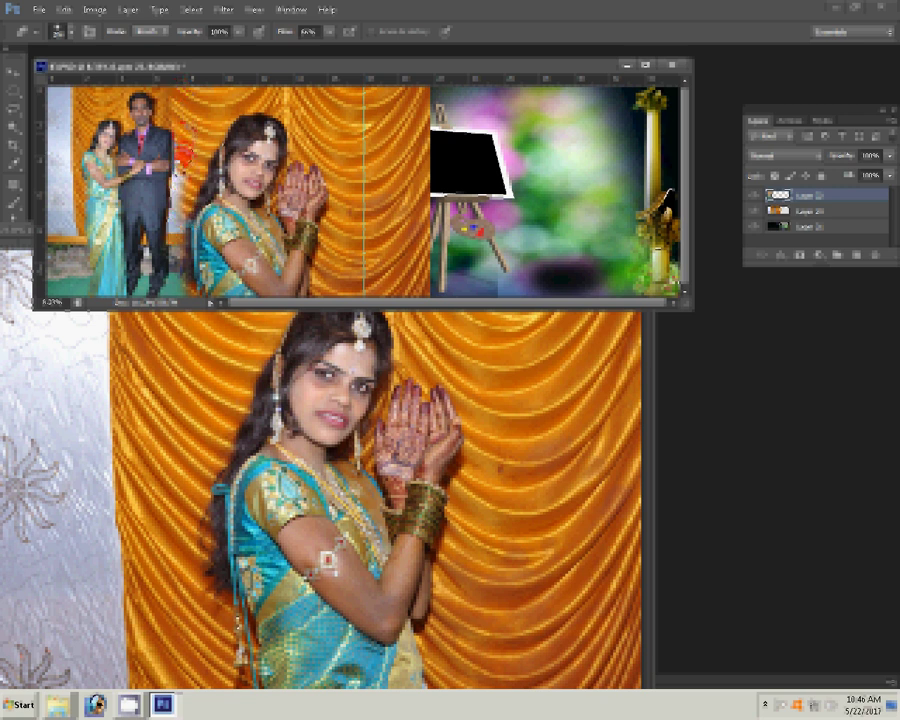
{"action": "key", "text": "ctrl+z"}
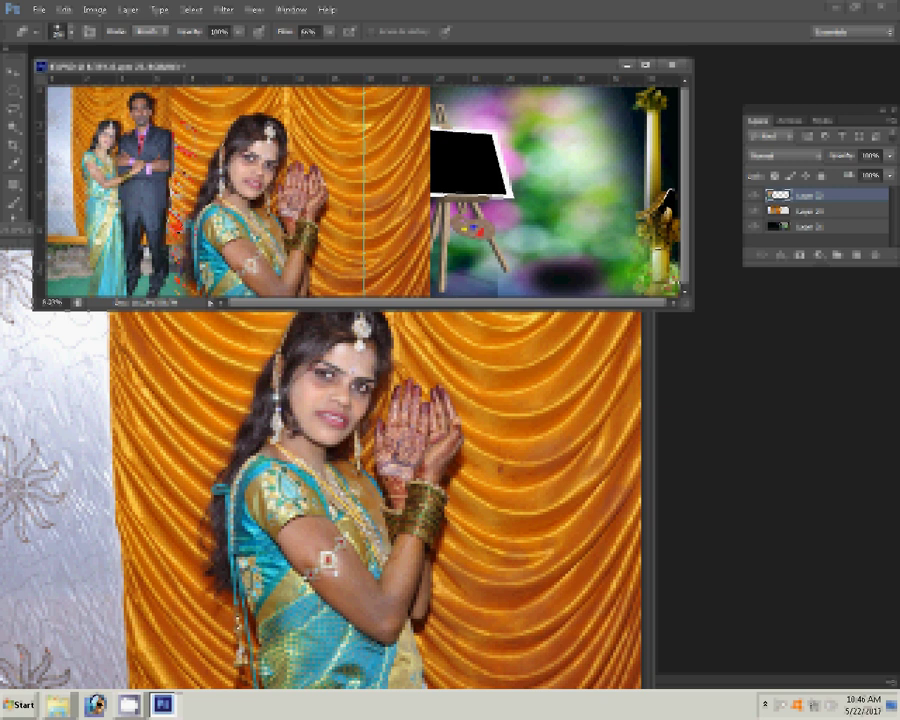
{"action": "left_click", "coordinate": [208, 158]}
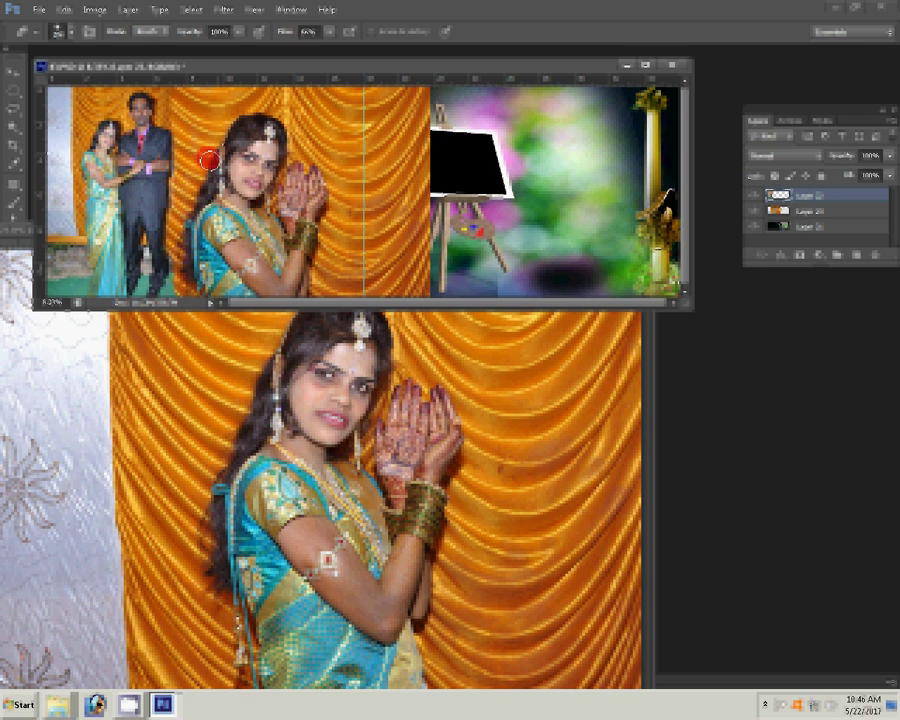
{"action": "key", "text": "shift+b"}
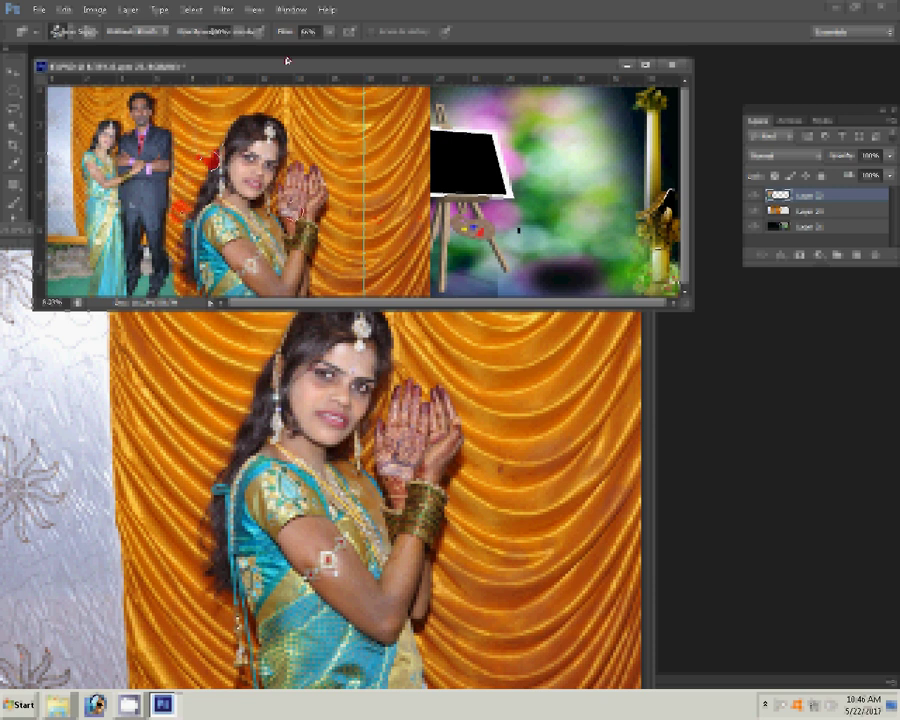
Close DSC_0477 without saving and select DSC_0486 in the wedding photo folder
{"action": "key", "text": "ctrl+w"}
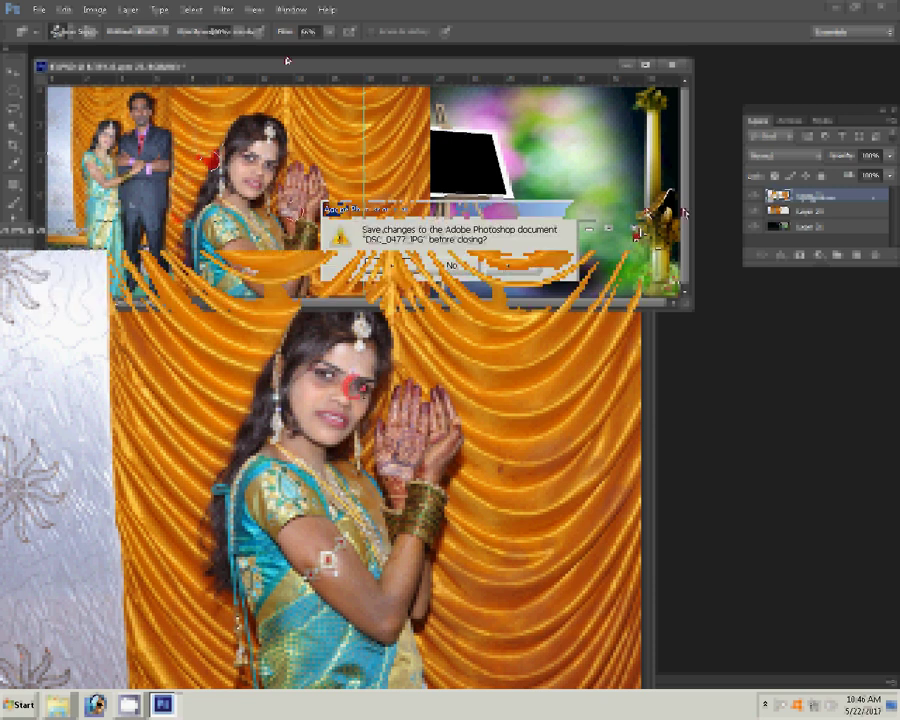
{"action": "left_click", "coordinate": [460, 262]}
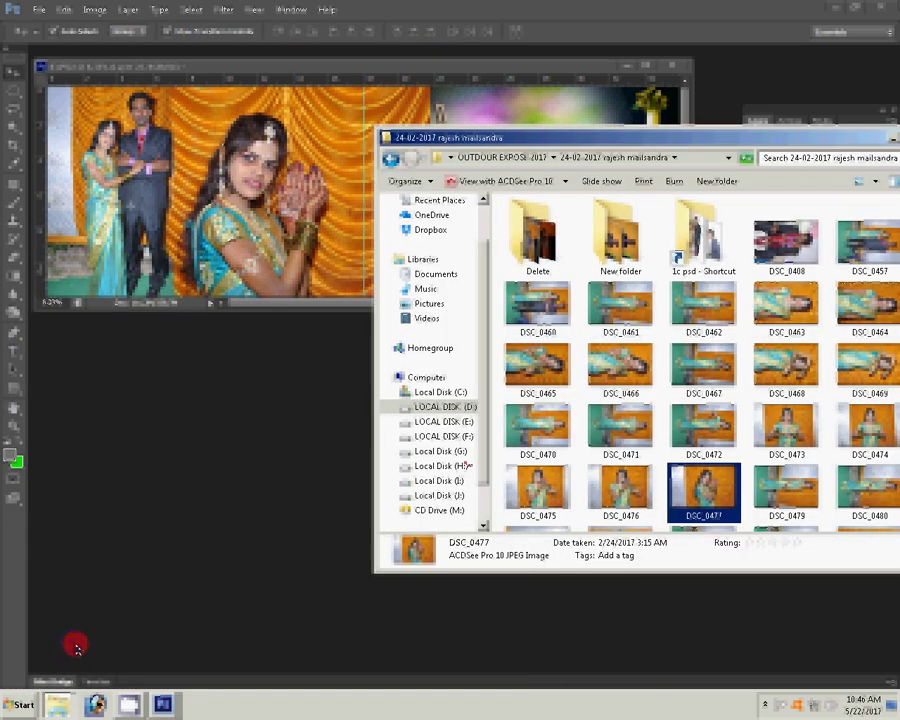
{"action": "left_click_drag", "start_coordinate": [806, 137], "coordinate": [679, 133]}
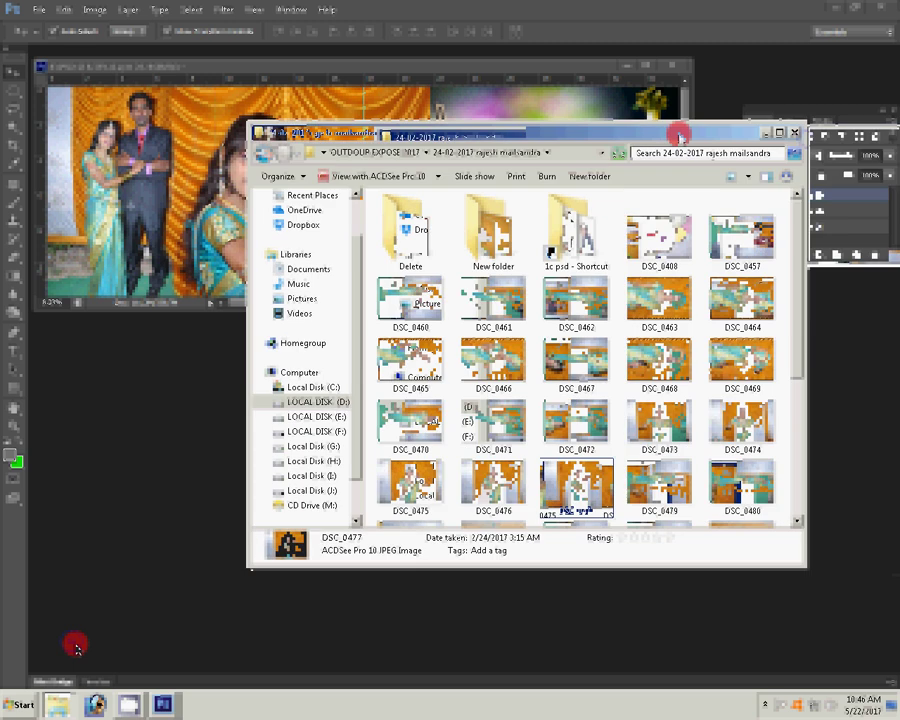
{"action": "scroll", "coordinate": [797, 376], "scroll_direction": "down", "scroll_amount": 3}
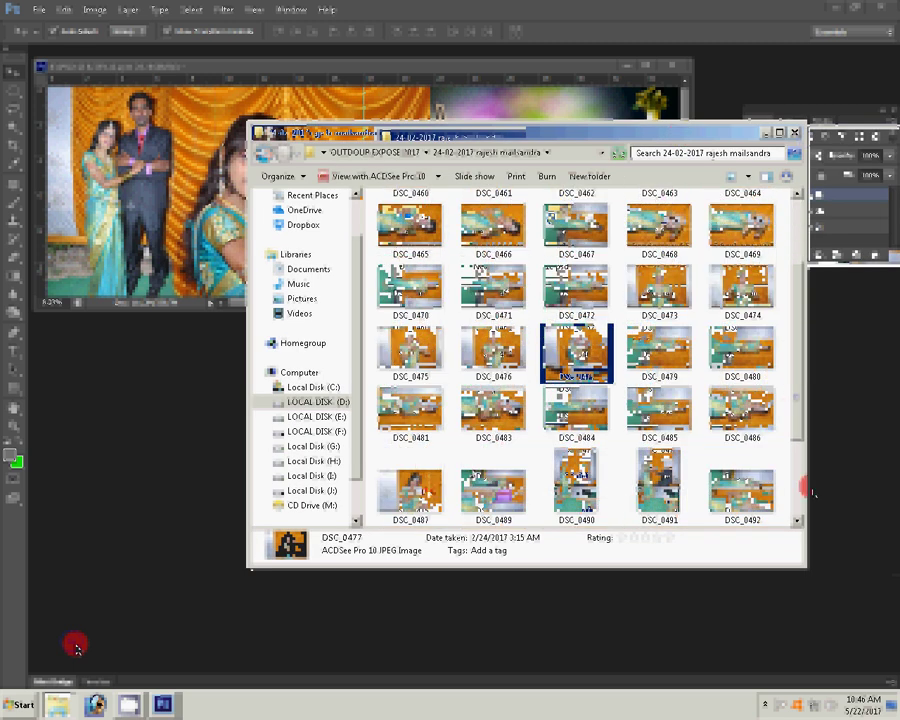
{"action": "left_click", "coordinate": [741, 410]}
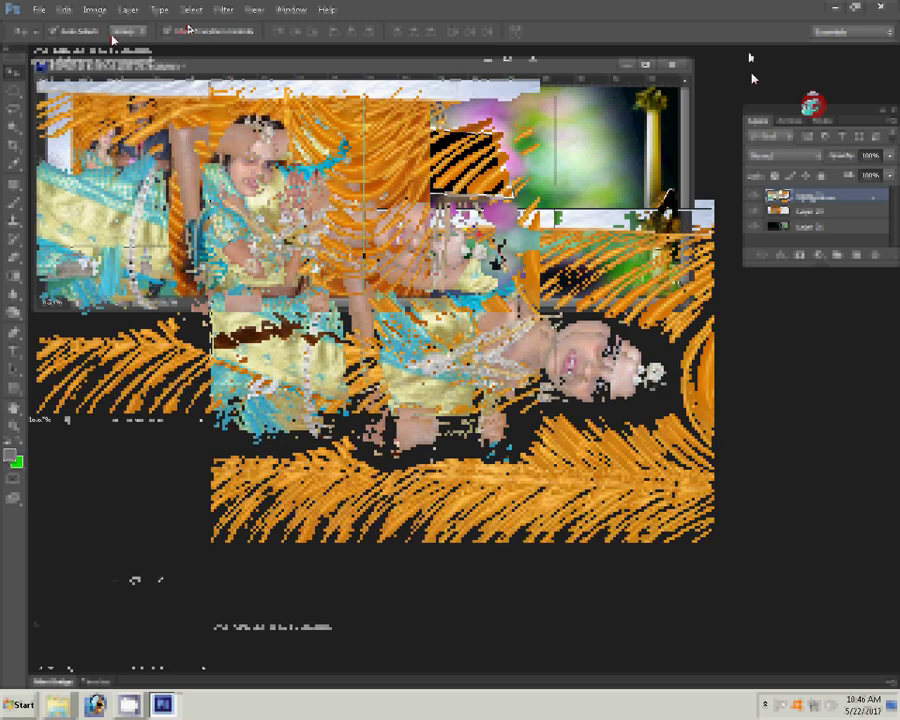
Rotate DSC_0486 upright and run Magic Pro smoothing with graininess 88
{"action": "left_click", "coordinate": [95, 9]}
{"action": "mouse_move", "coordinate": [140, 152]}
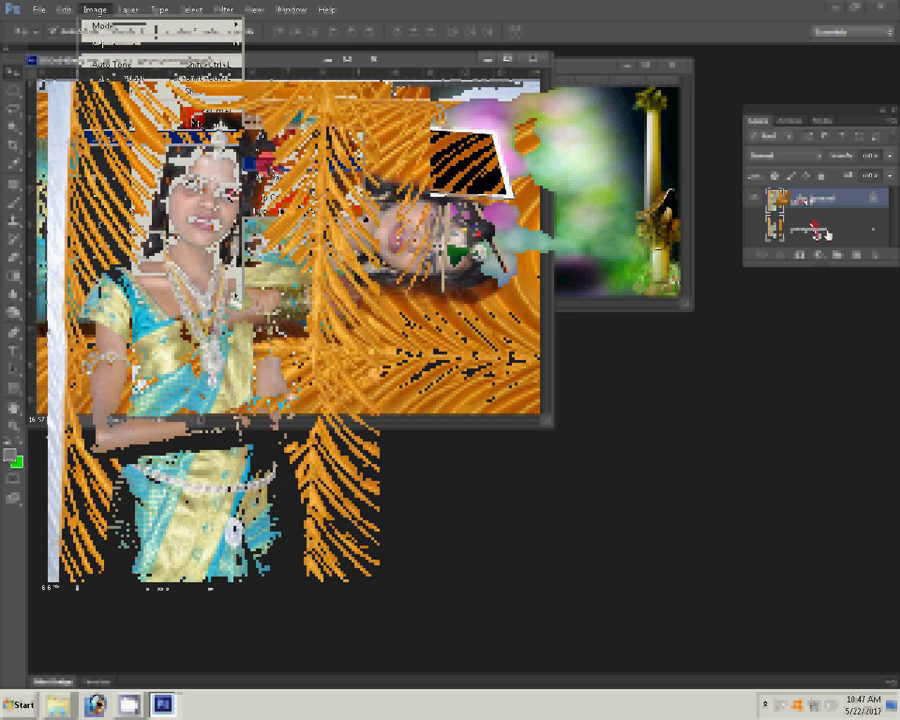
{"action": "left_click", "coordinate": [224, 10]}
{"action": "left_click", "coordinate": [233, 305]}
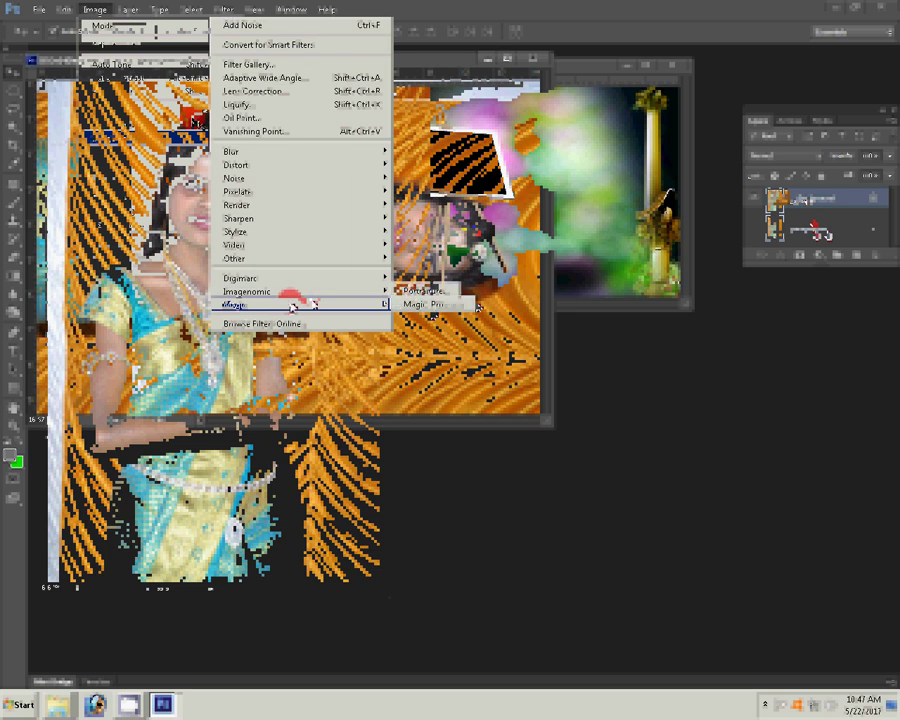
{"action": "left_click", "coordinate": [425, 304]}
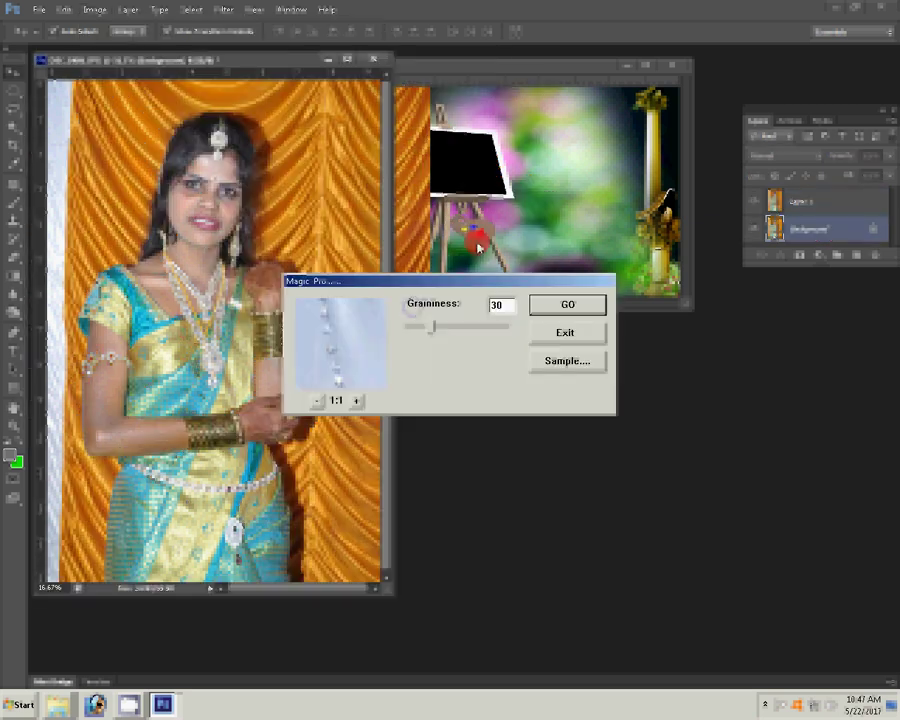
{"action": "type", "text": "88"}
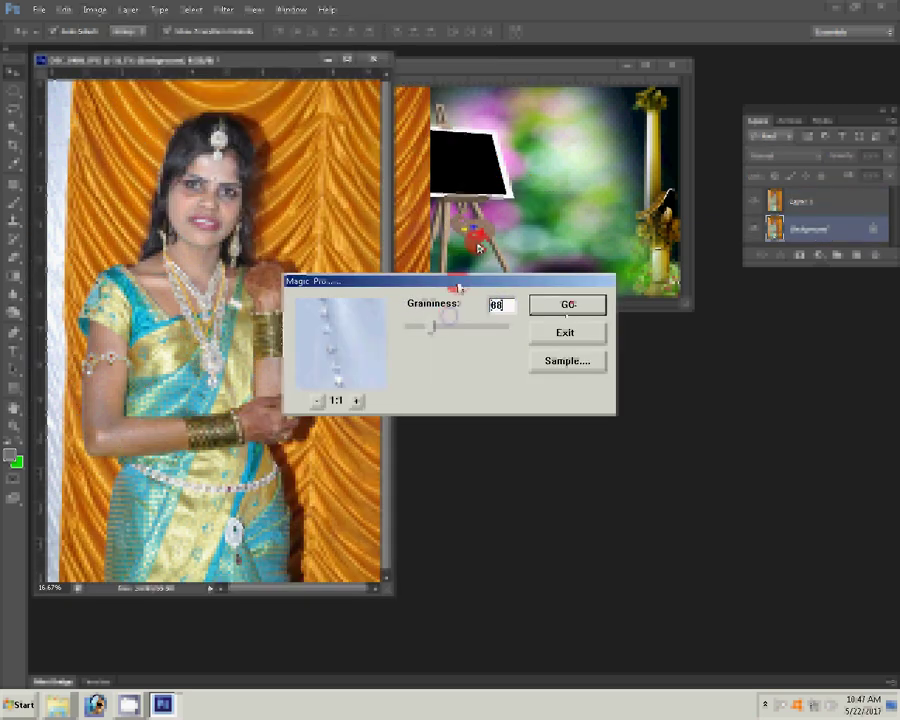
{"action": "left_click", "coordinate": [493, 296]}
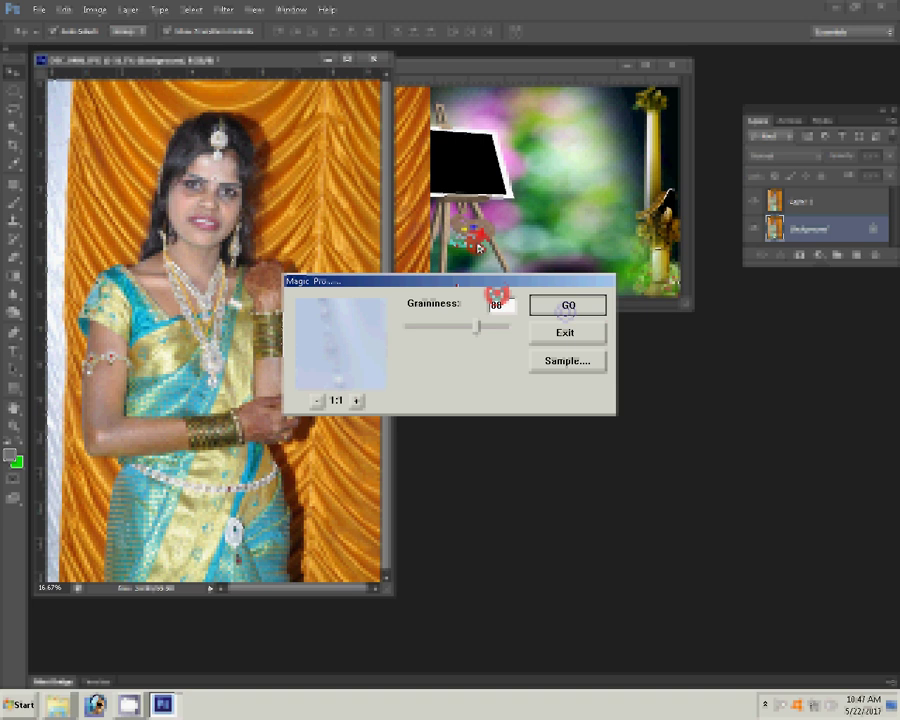
{"action": "left_click", "coordinate": [566, 305]}
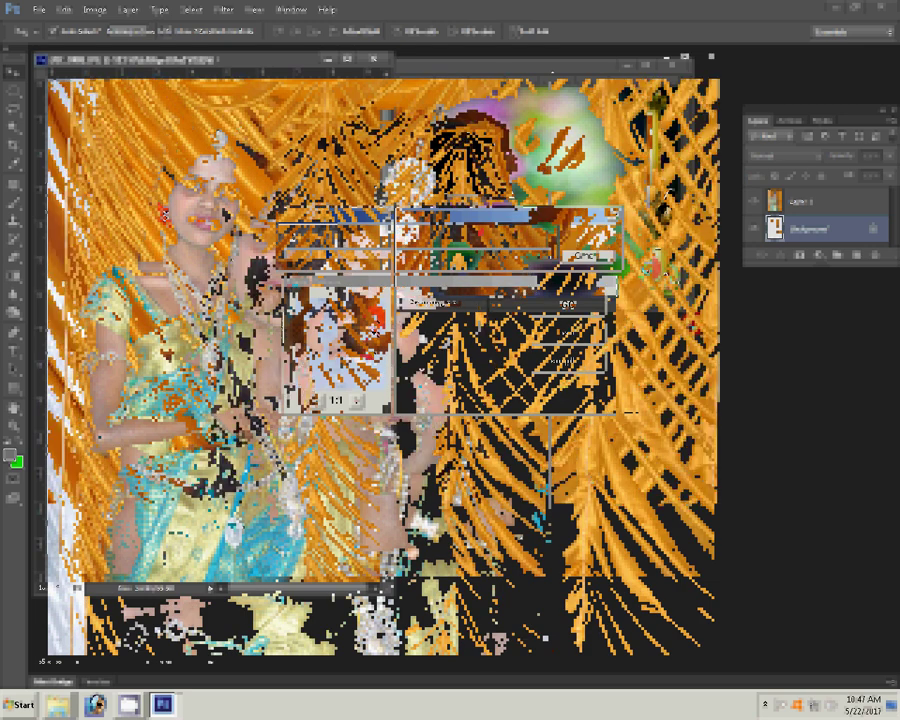
Apply the Add Noise filter to the bride photo DSC_0486
{"action": "left_click", "coordinate": [223, 9]}
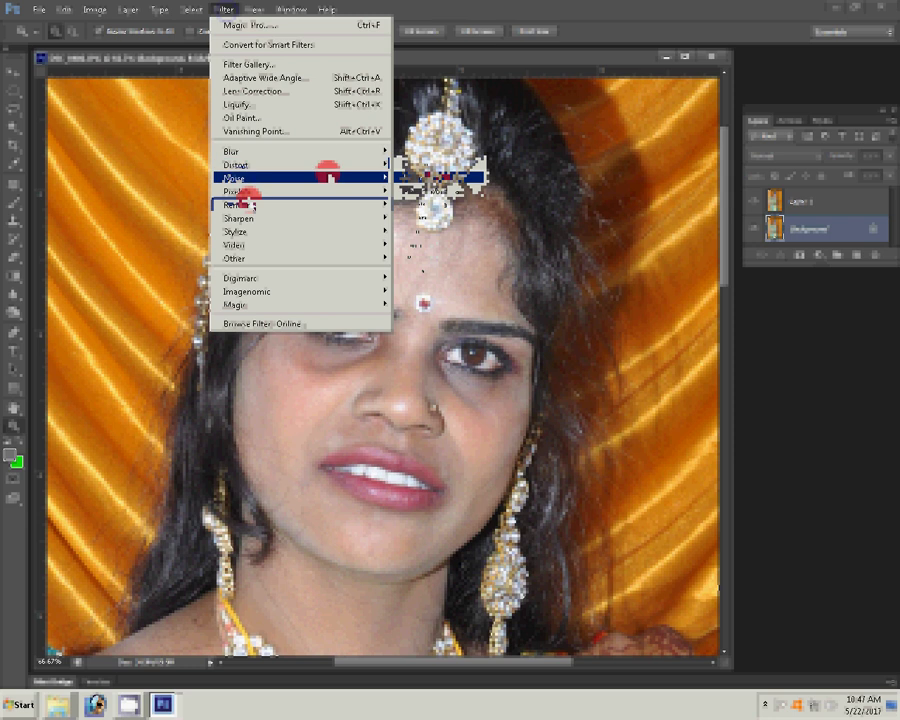
{"action": "left_click", "coordinate": [326, 177]}
{"action": "left_click", "coordinate": [428, 180]}
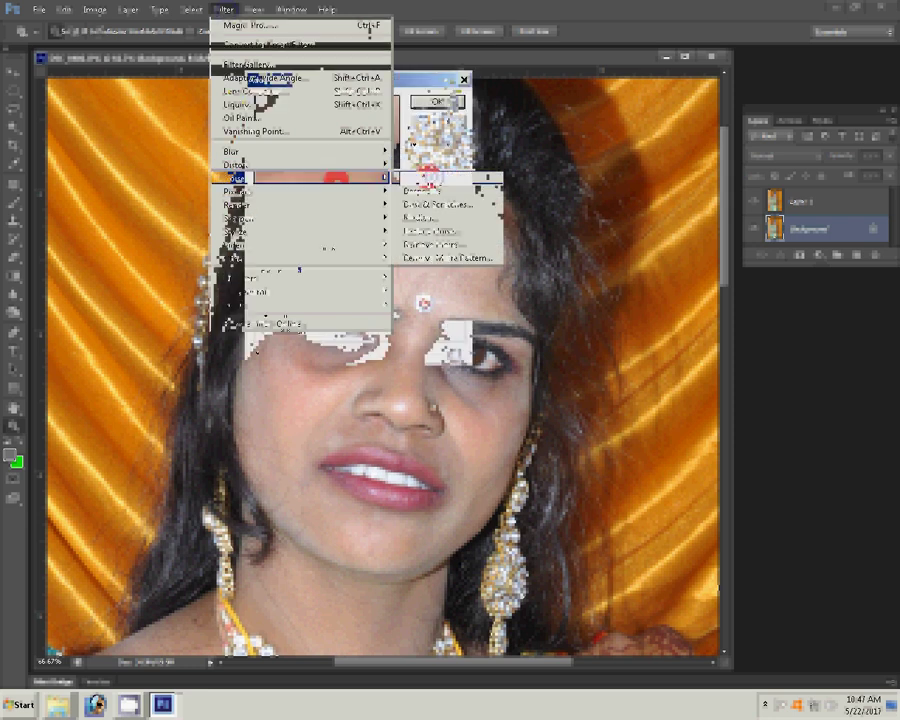
{"action": "left_click", "coordinate": [428, 100]}
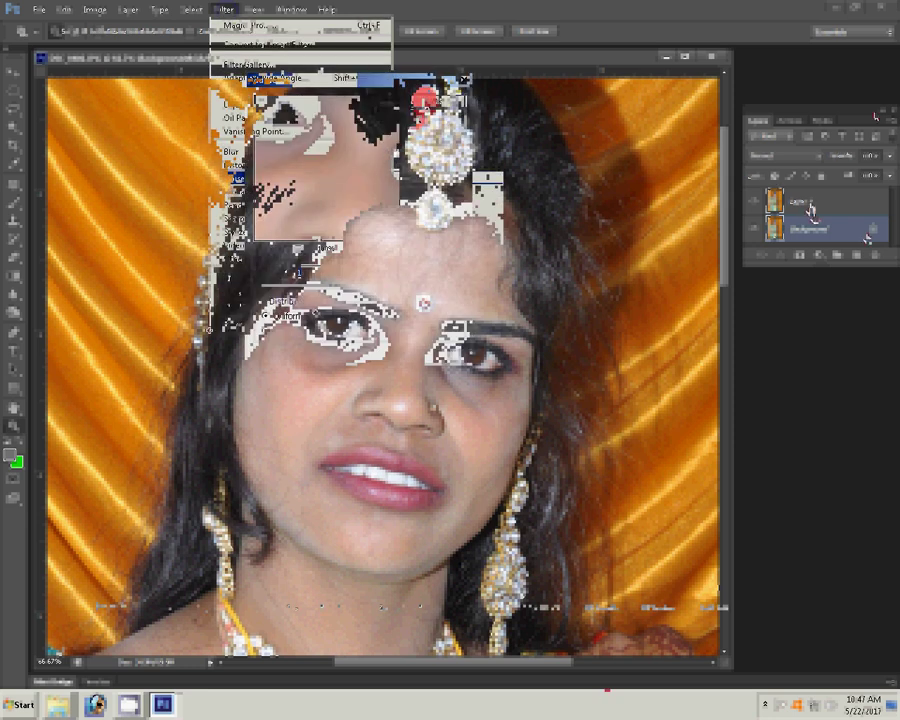
{"action": "left_click", "coordinate": [360, 280]}
Erase Layer 1 over the bride's necklace and chin at 66% eraser opacity
{"action": "left_click", "coordinate": [810, 205]}
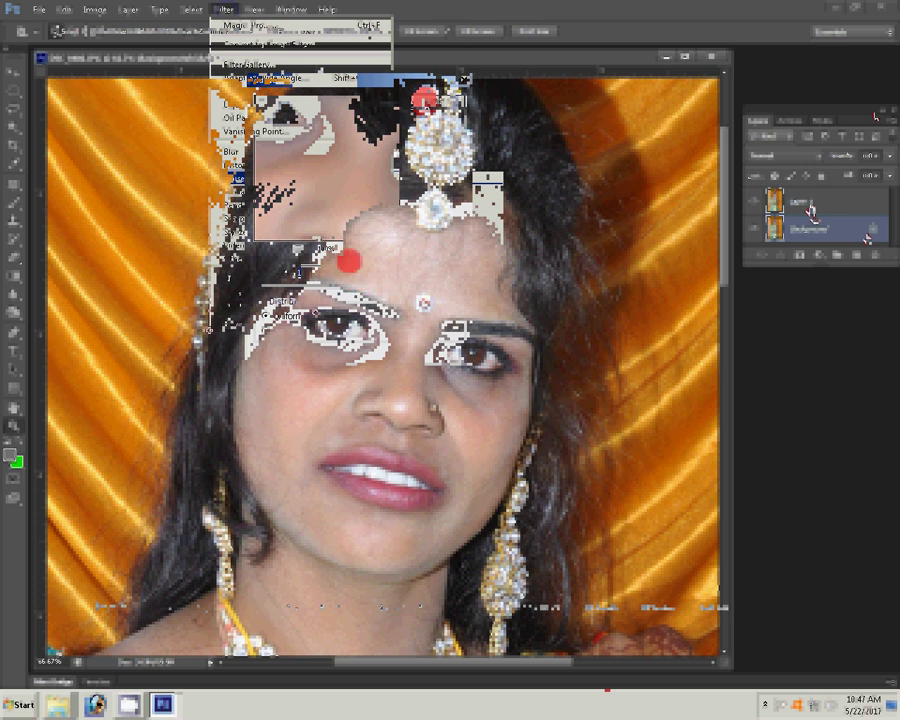
{"action": "key", "text": "e"}
{"action": "left_click", "coordinate": [197, 35]}
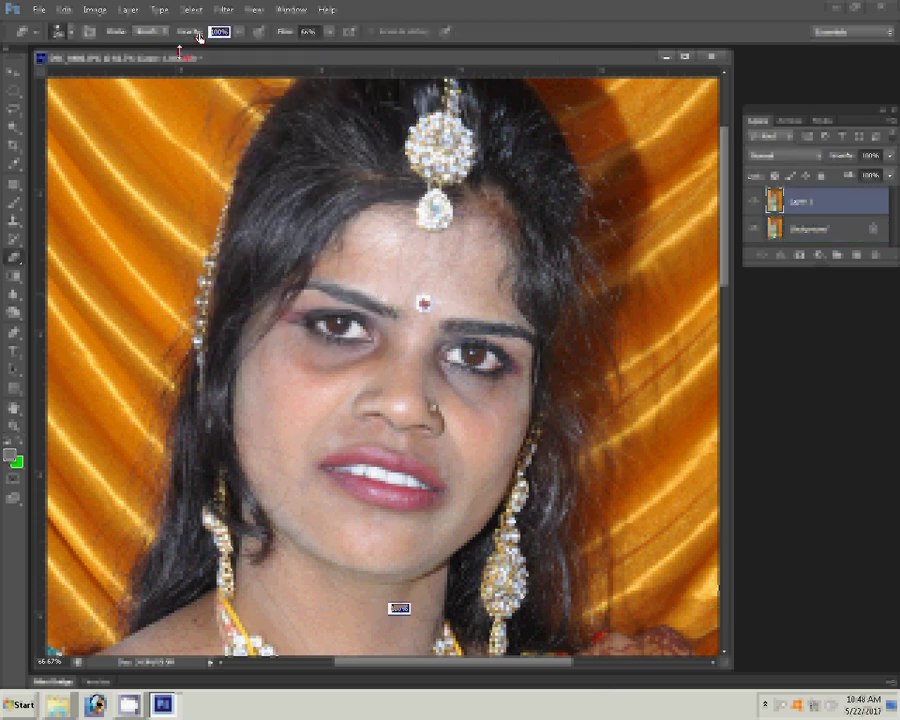
{"action": "type", "text": "66"}
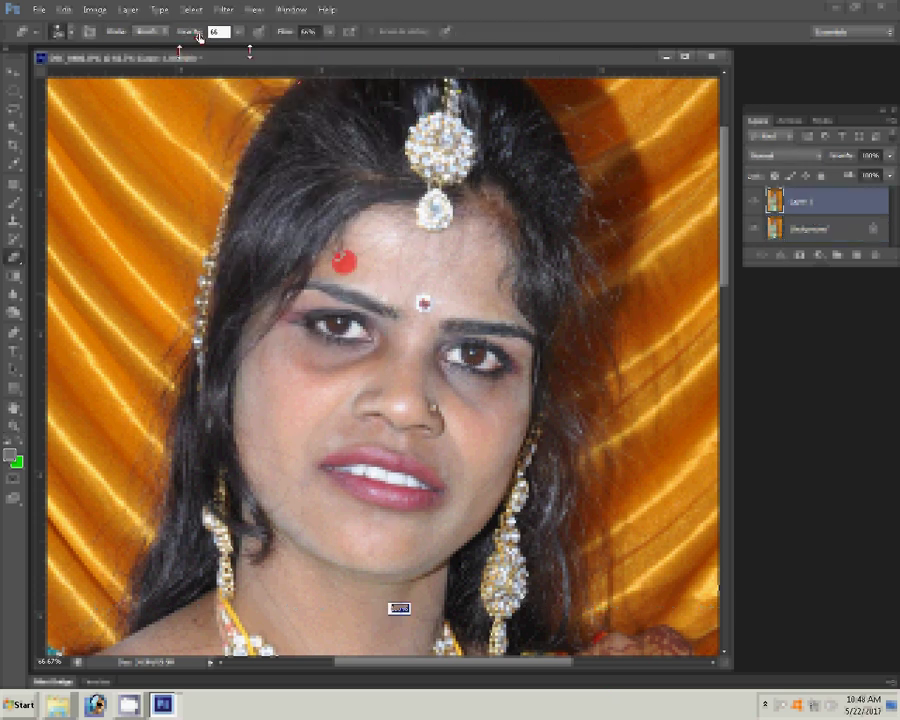
{"action": "key", "text": "Return"}
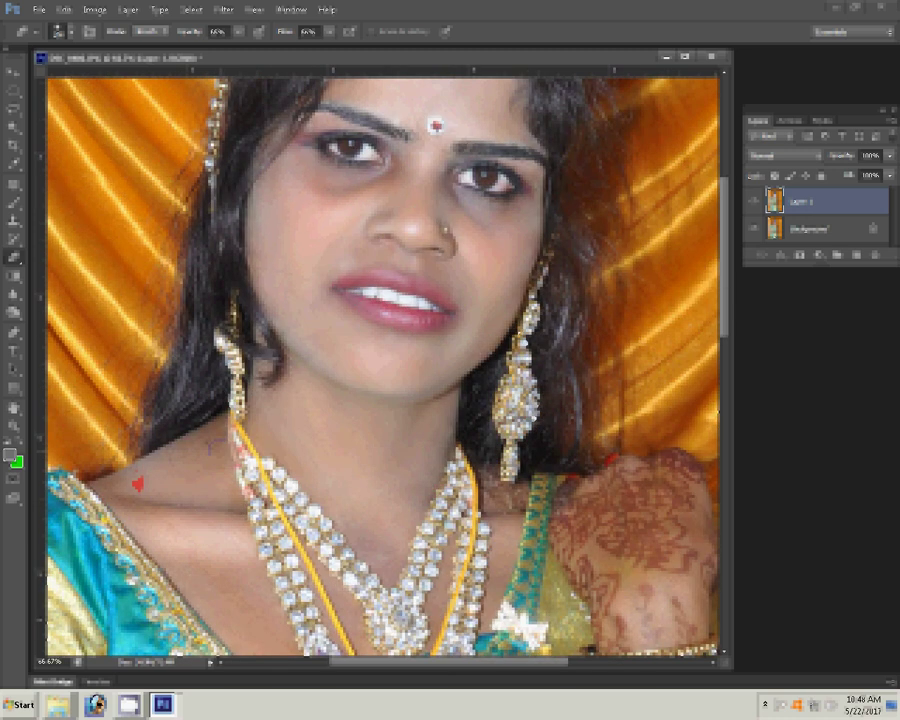
{"action": "left_click", "coordinate": [315, 497]}
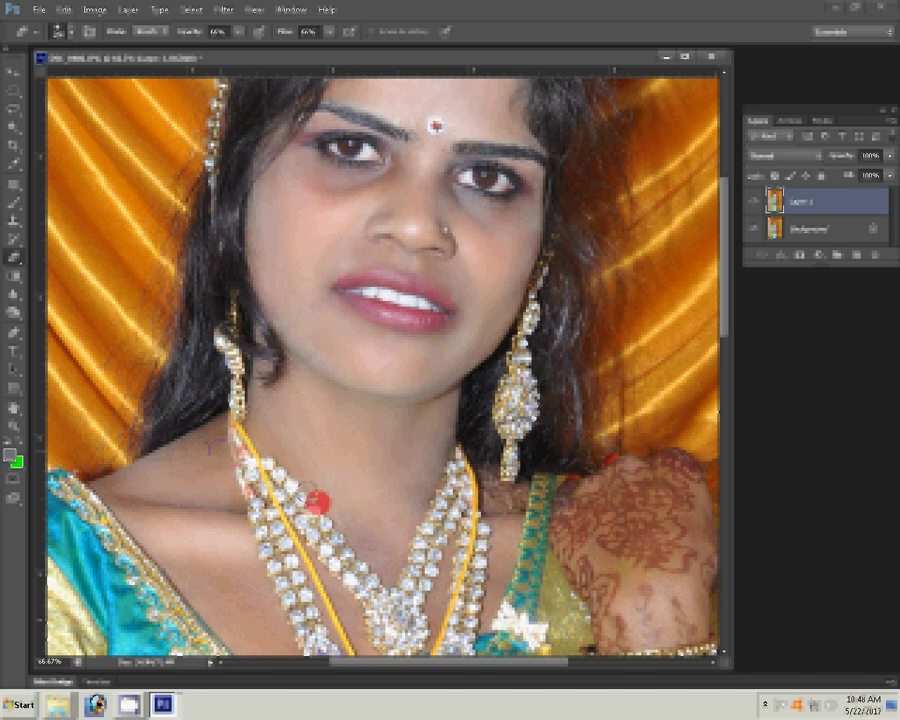
{"action": "left_click", "coordinate": [370, 378]}
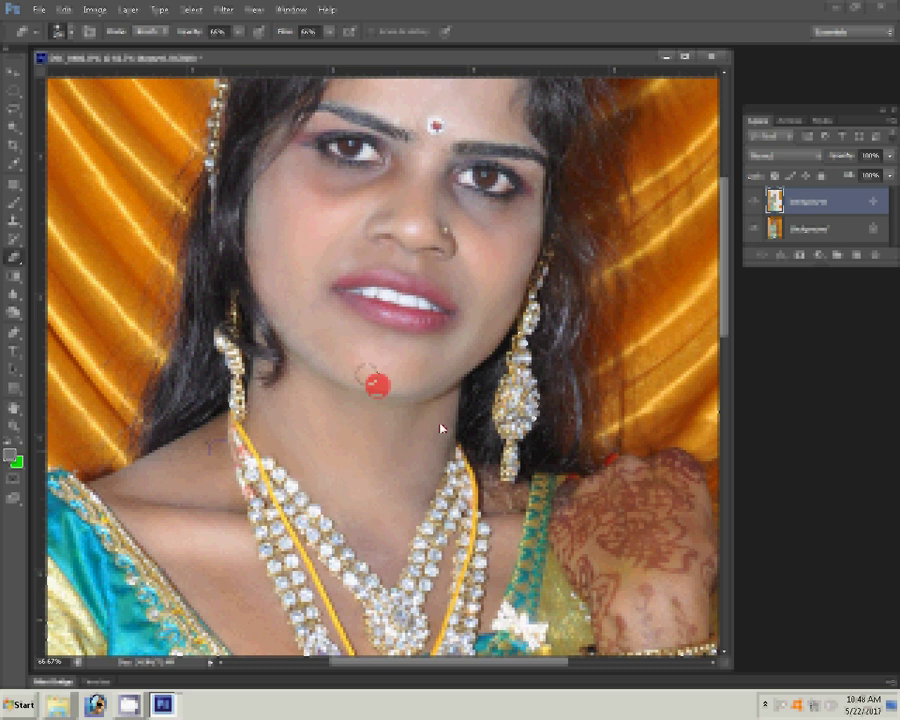
{"action": "key", "text": "shift+e"}
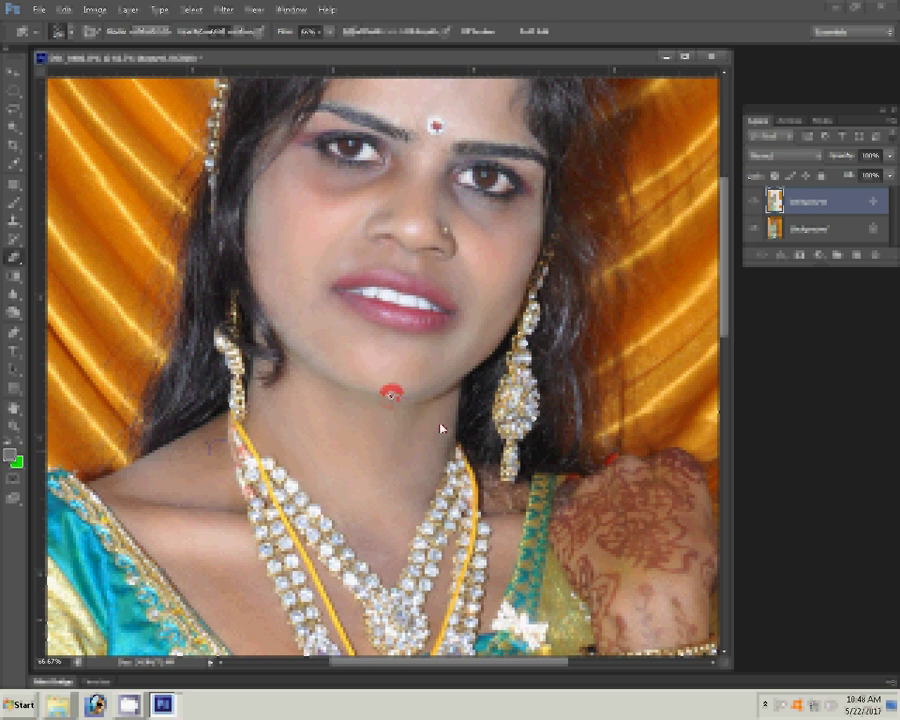
Fit the retouched bride photo on screen and drag it into the album spread beside the first portrait
{"action": "right_click", "coordinate": [408, 397]}
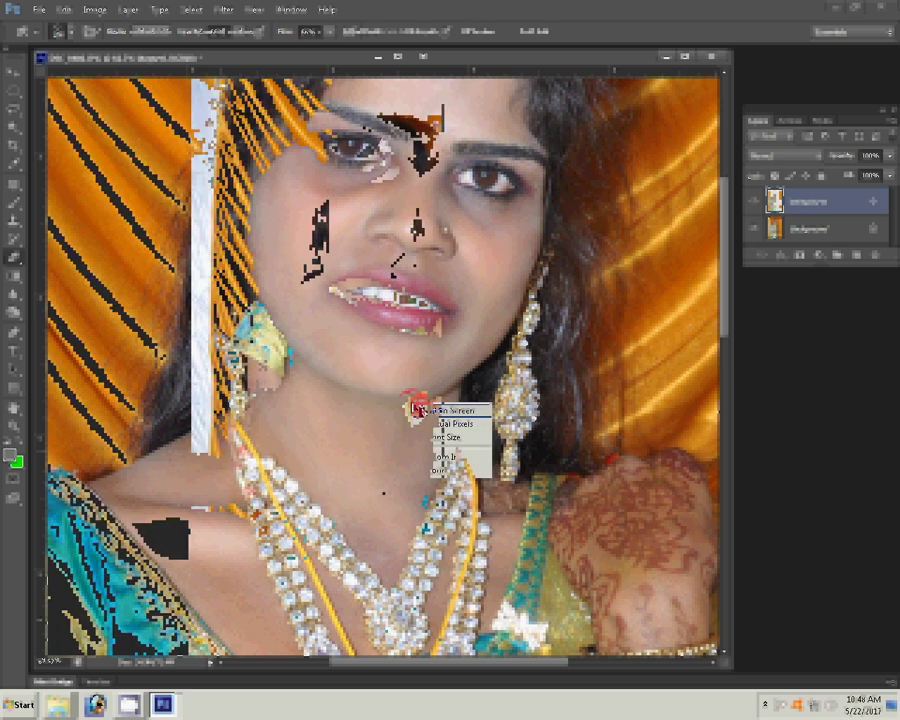
{"action": "key", "text": "v"}
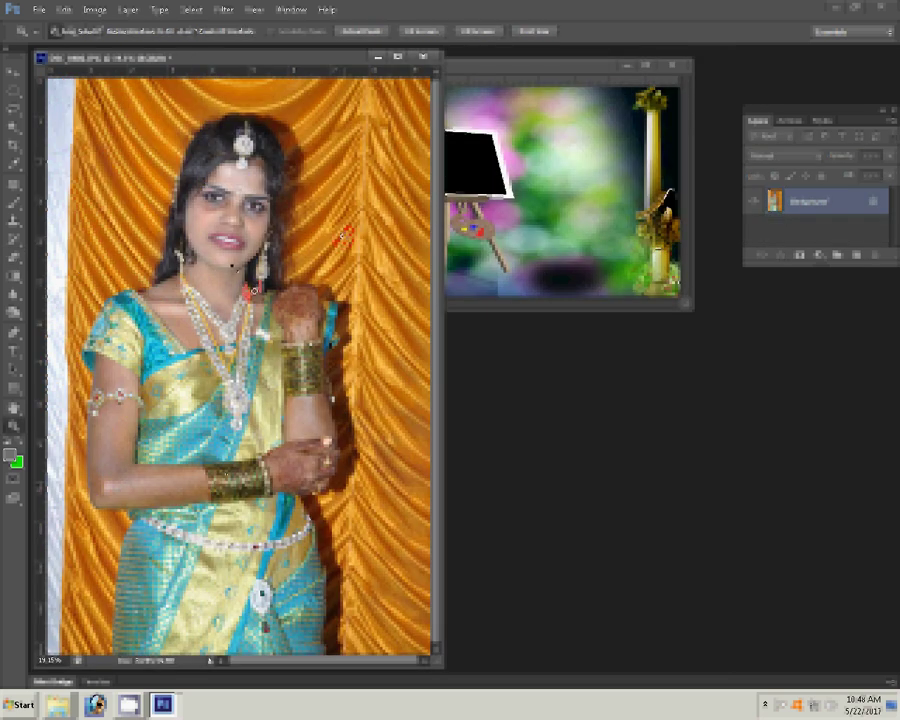
{"action": "left_click_drag", "start_coordinate": [470, 184], "coordinate": [271, 229]}
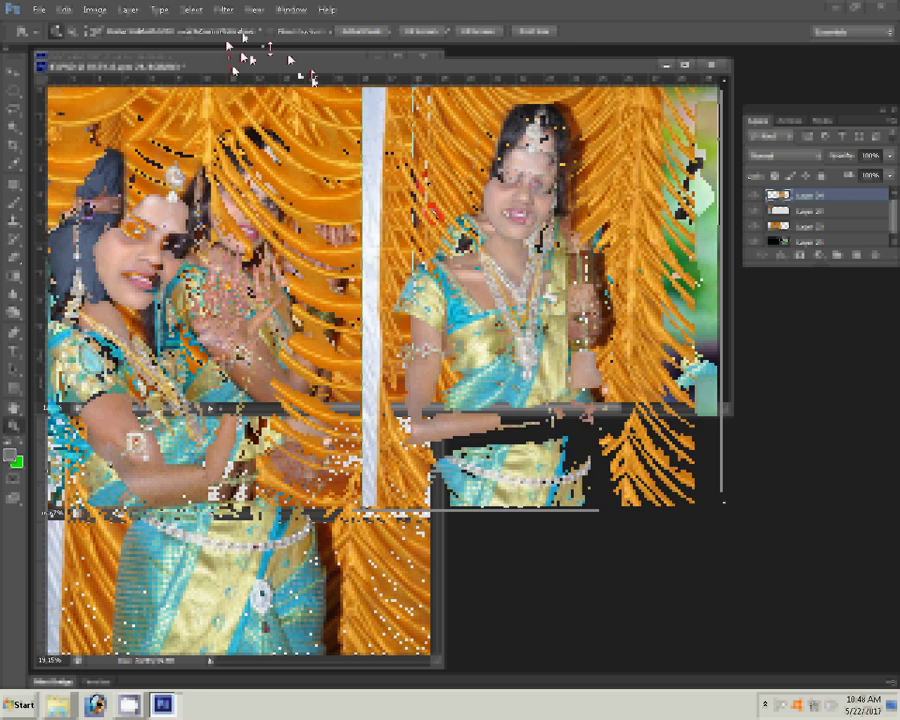
{"action": "left_click", "coordinate": [371, 208]}
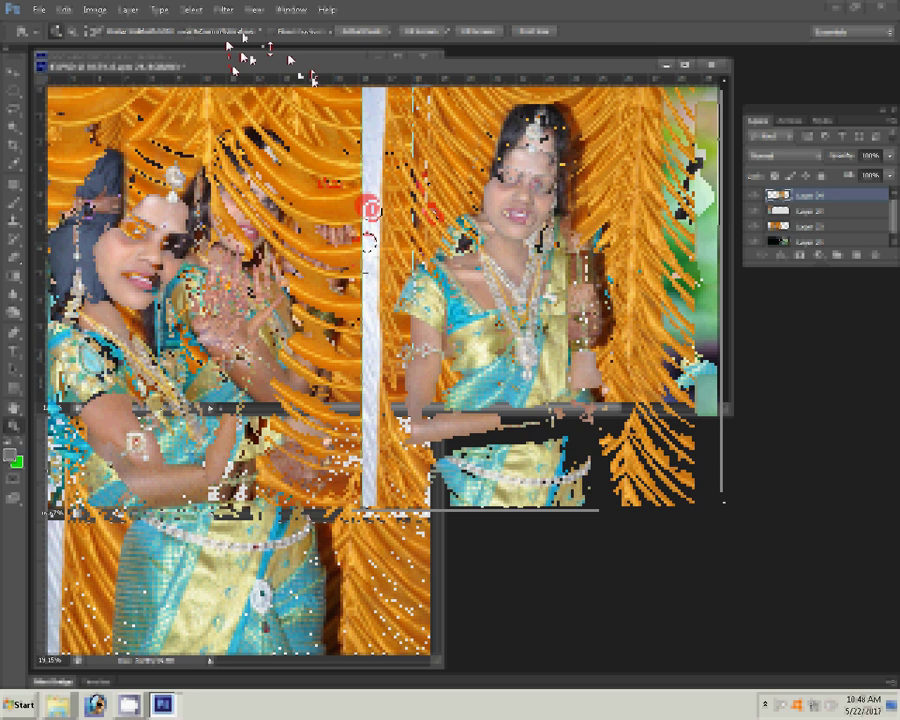
{"action": "left_click", "coordinate": [371, 302]}
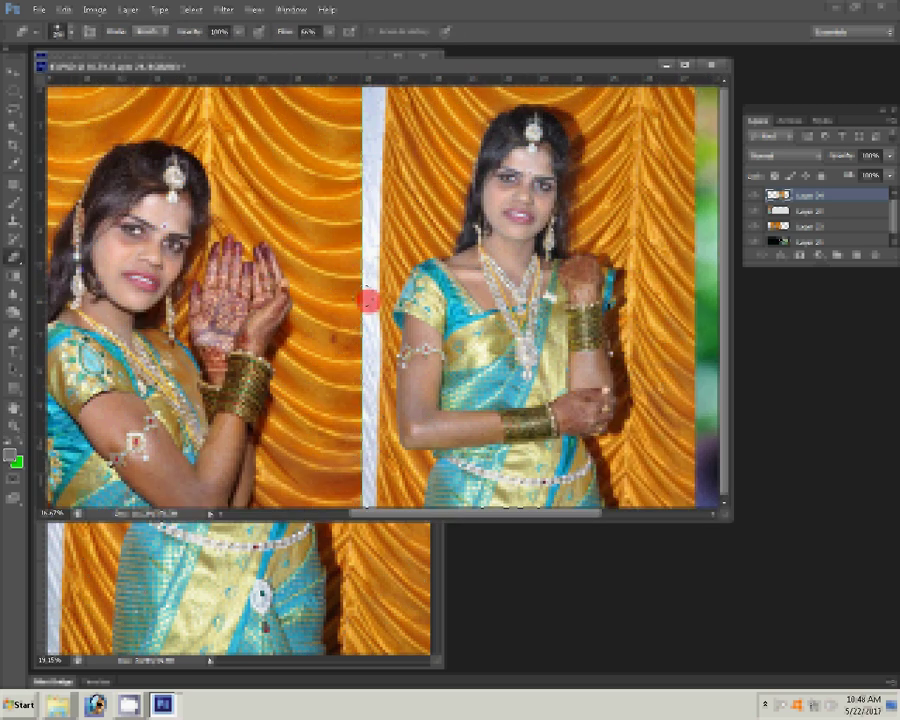
Brush curtain colour over the white seam strip between the two bride photos
{"action": "left_click_drag", "start_coordinate": [369, 300], "coordinate": [375, 95]}
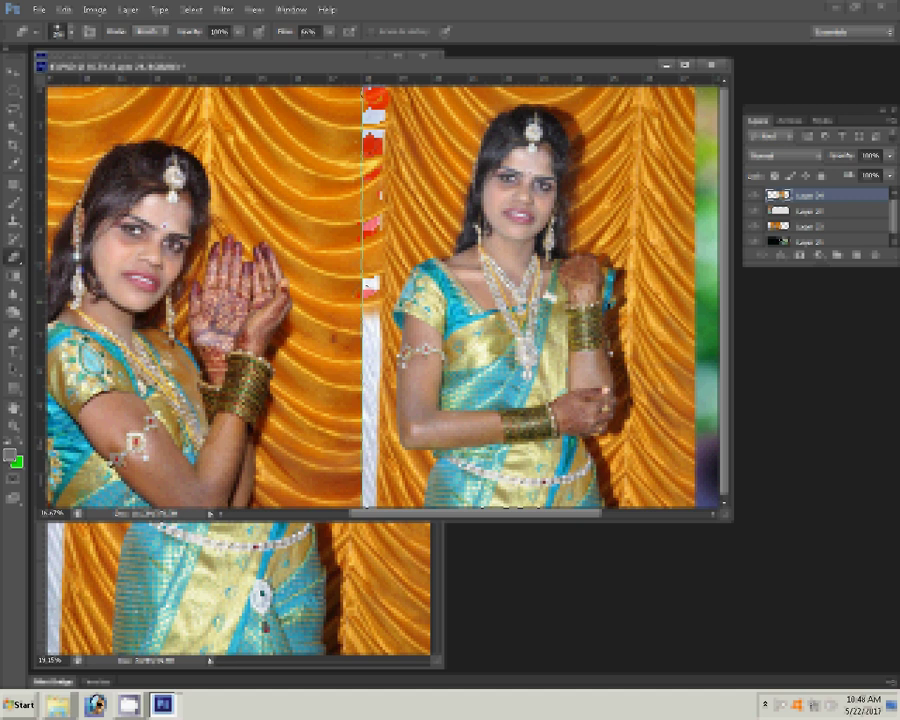
{"action": "left_click", "coordinate": [371, 333]}
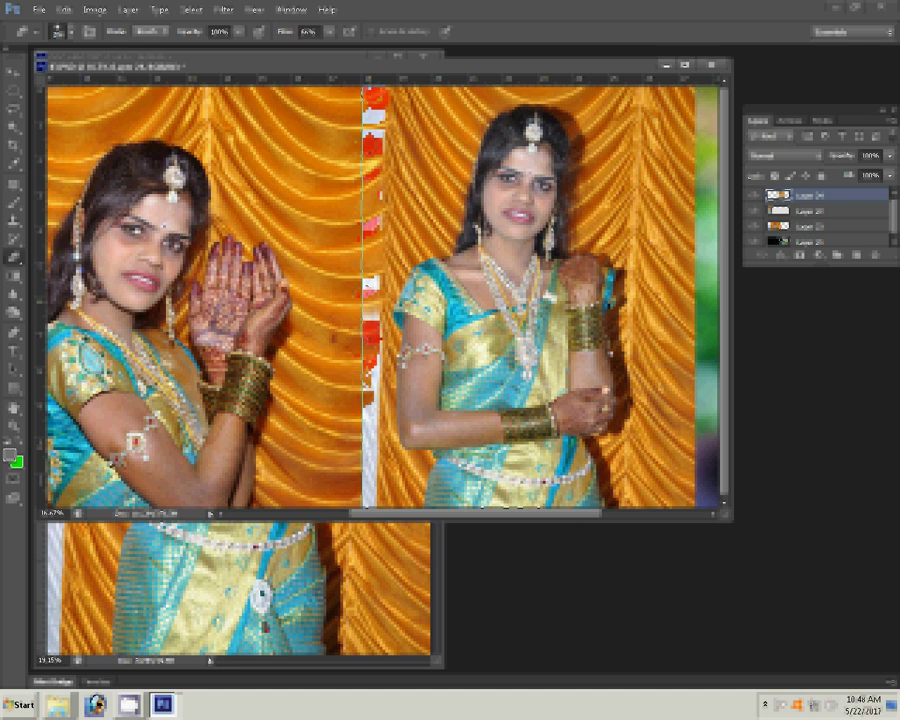
{"action": "left_click_drag", "start_coordinate": [370, 355], "coordinate": [370, 385]}
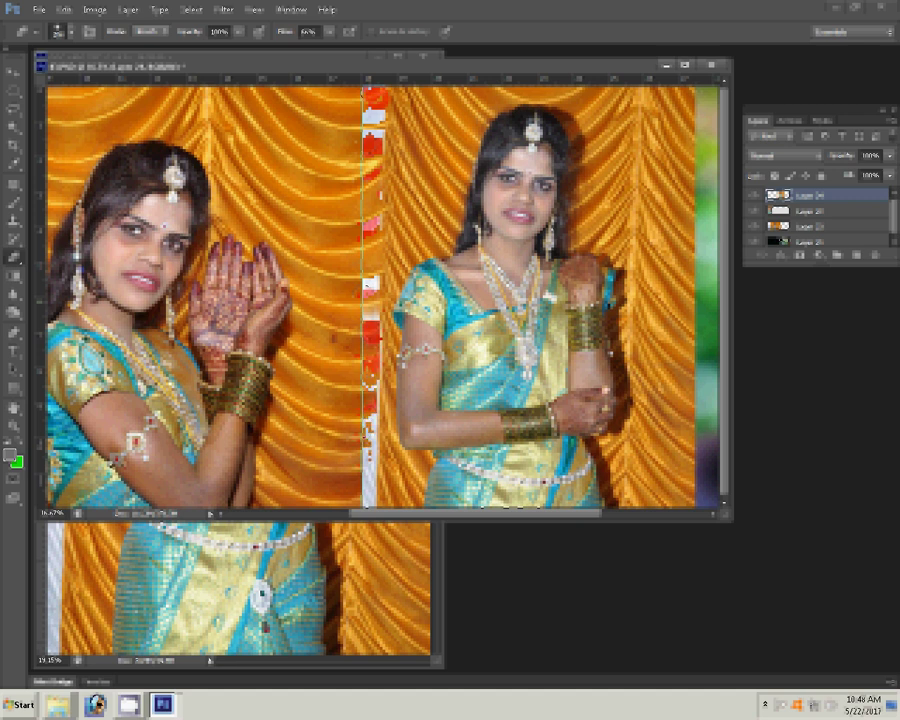
{"action": "left_click", "coordinate": [365, 487], "text": "shift"}
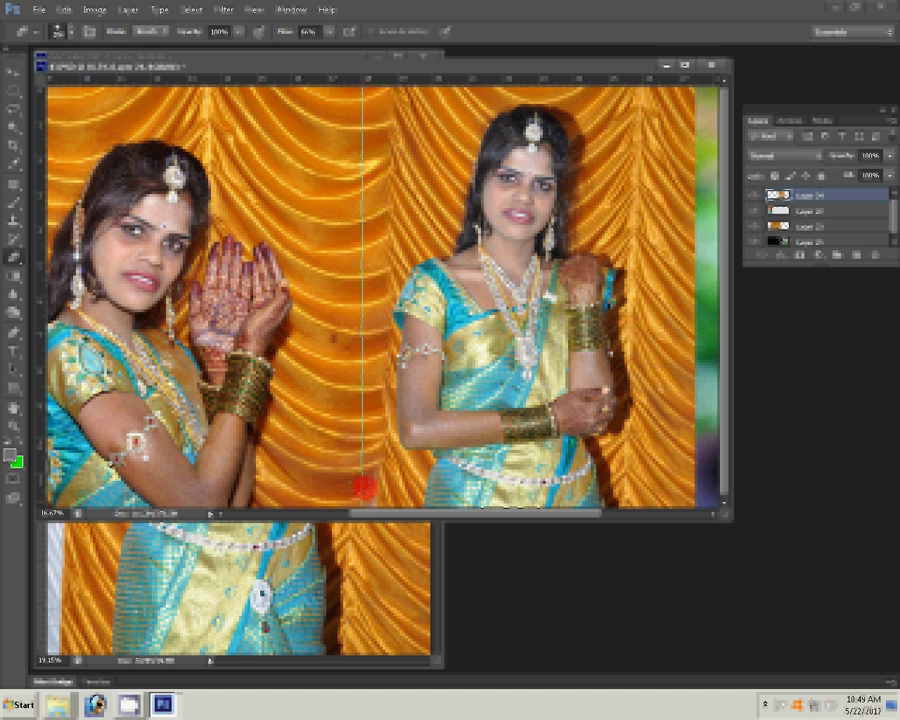
{"action": "left_click", "coordinate": [366, 492]}
Clone curtain texture over the red mark beside the bride's head
{"action": "key", "text": "s"}
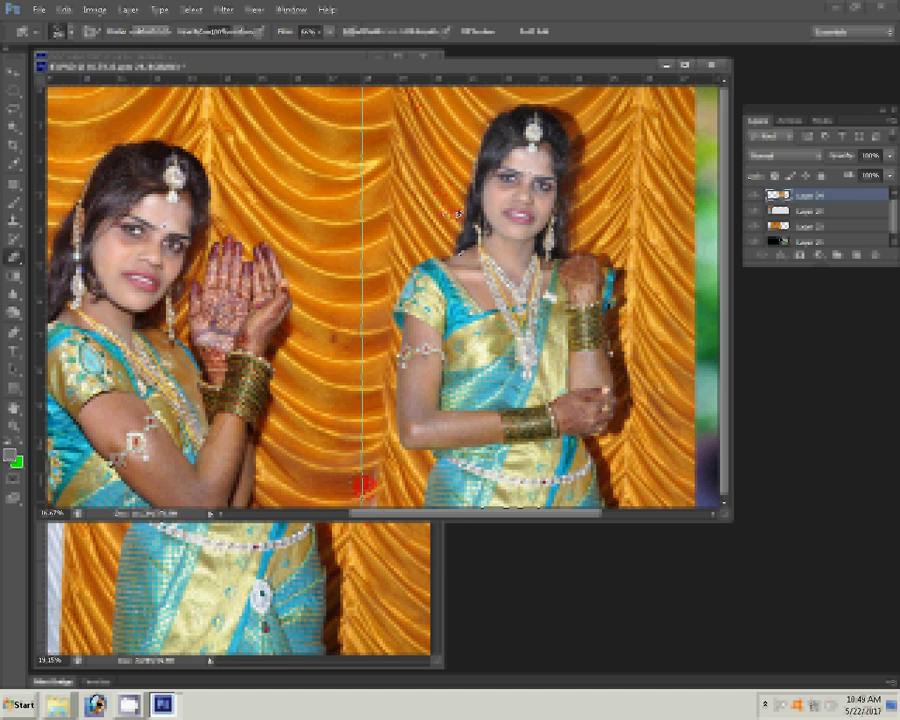
{"action": "left_click", "coordinate": [457, 213]}
{"action": "key", "text": "z"}
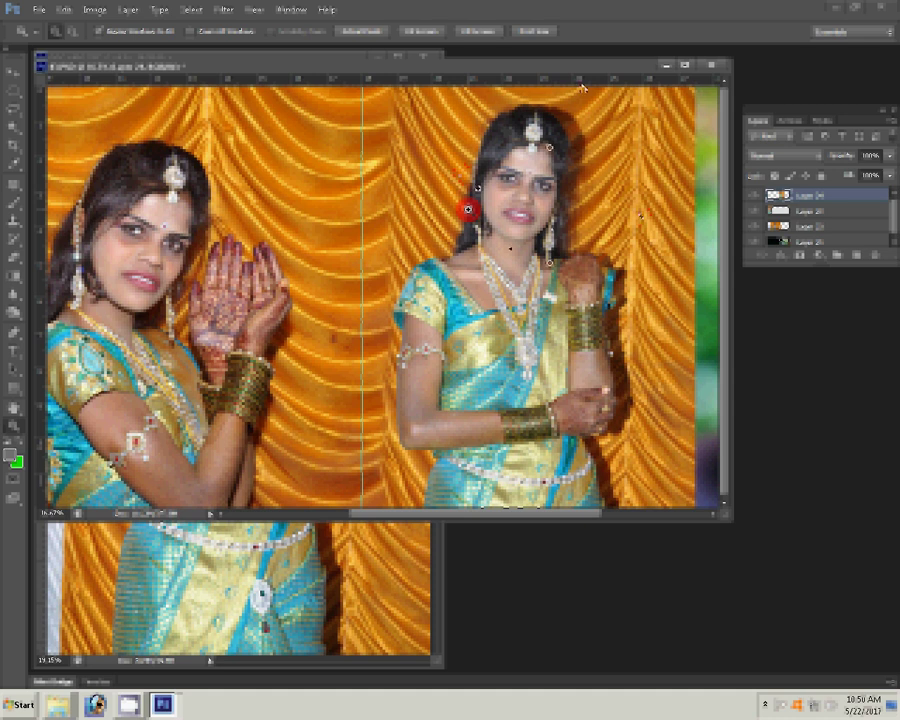
Fit DSC_0486.JPG on screen, then close it without saving
{"action": "right_click", "coordinate": [506, 246]}
{"action": "left_click", "coordinate": [530, 262]}
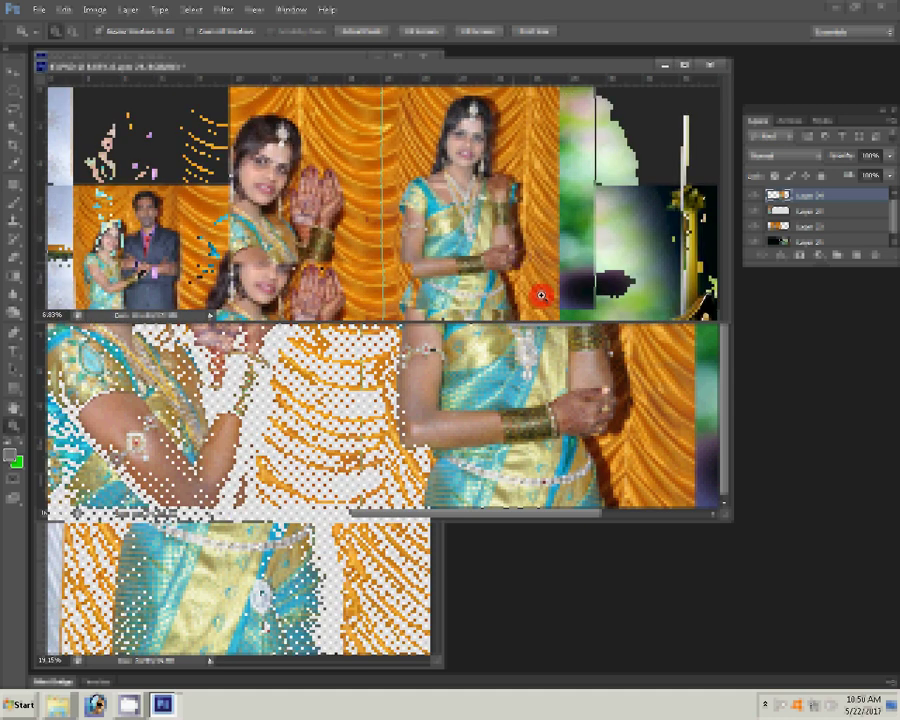
{"action": "left_click", "coordinate": [423, 58]}
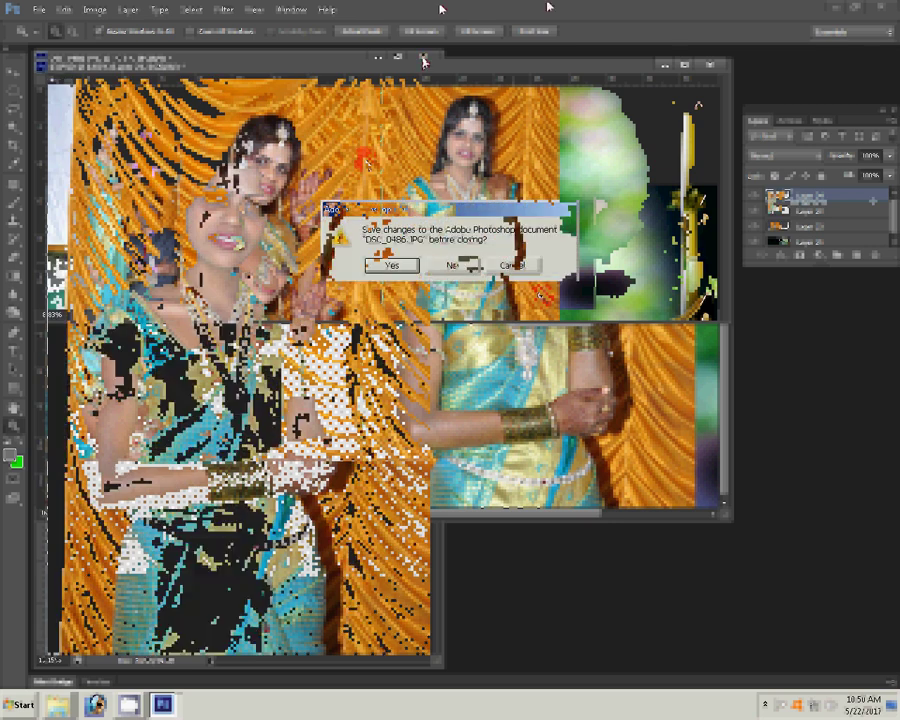
{"action": "key", "text": "n"}
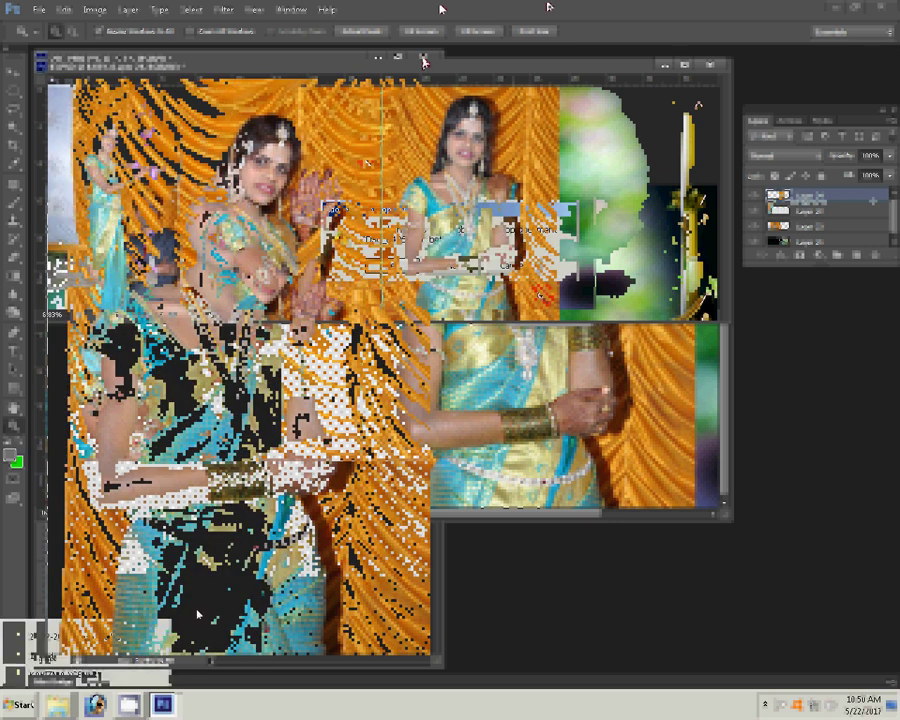
Open the groom photo DSC_0116 from the New folder in Explorer
{"action": "left_click", "coordinate": [60, 650]}
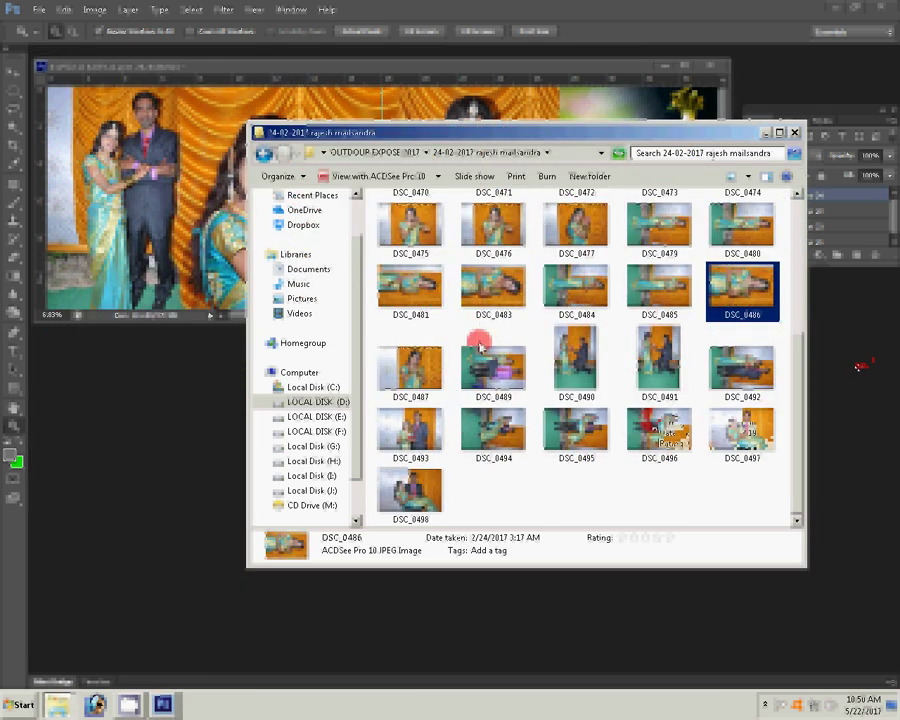
{"action": "scroll", "coordinate": [478, 343], "scroll_direction": "up", "scroll_amount": 5}
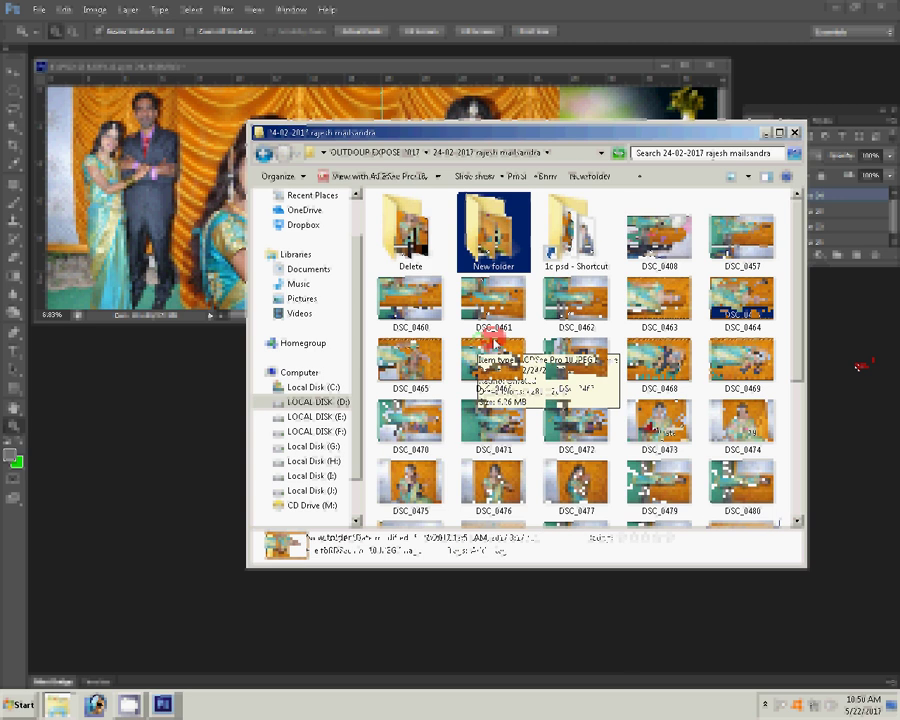
{"action": "scroll", "coordinate": [472, 312], "scroll_direction": "down", "scroll_amount": 5}
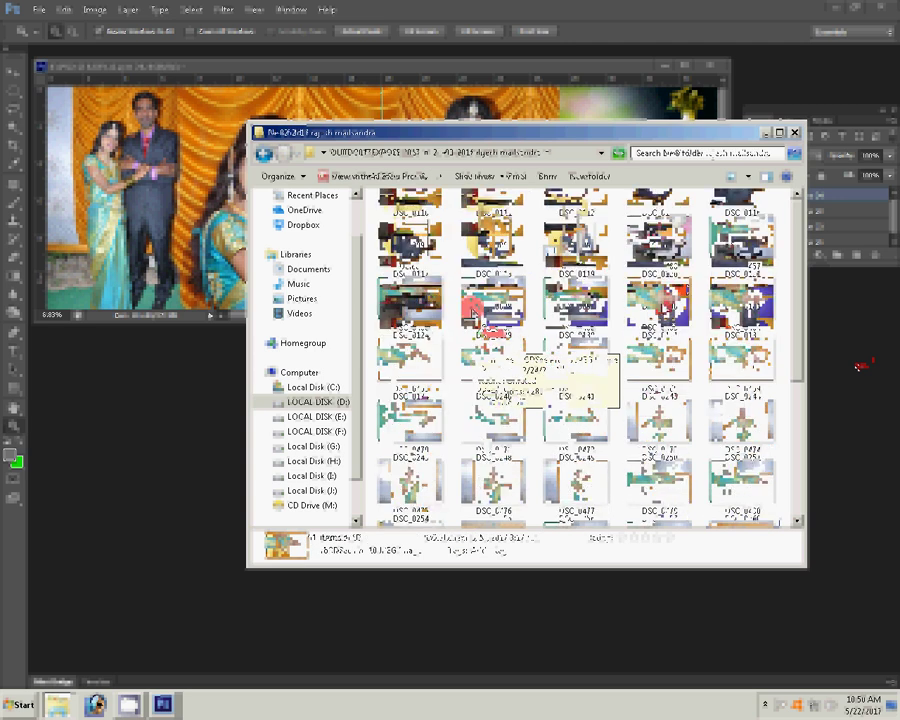
{"action": "key", "text": "alt+Left"}
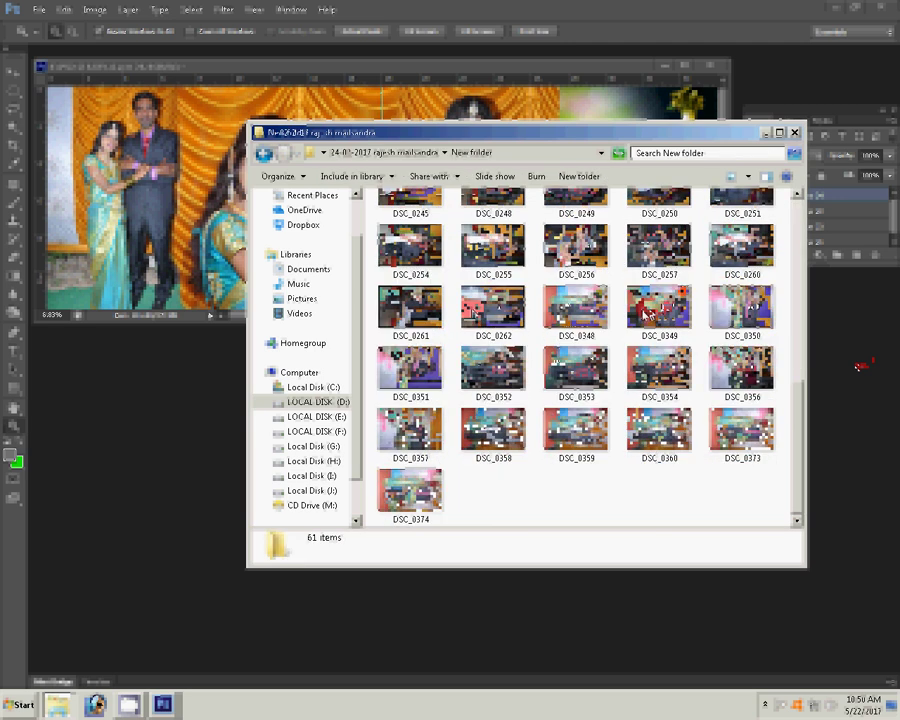
{"action": "scroll", "coordinate": [646, 313], "scroll_direction": "up", "scroll_amount": 3}
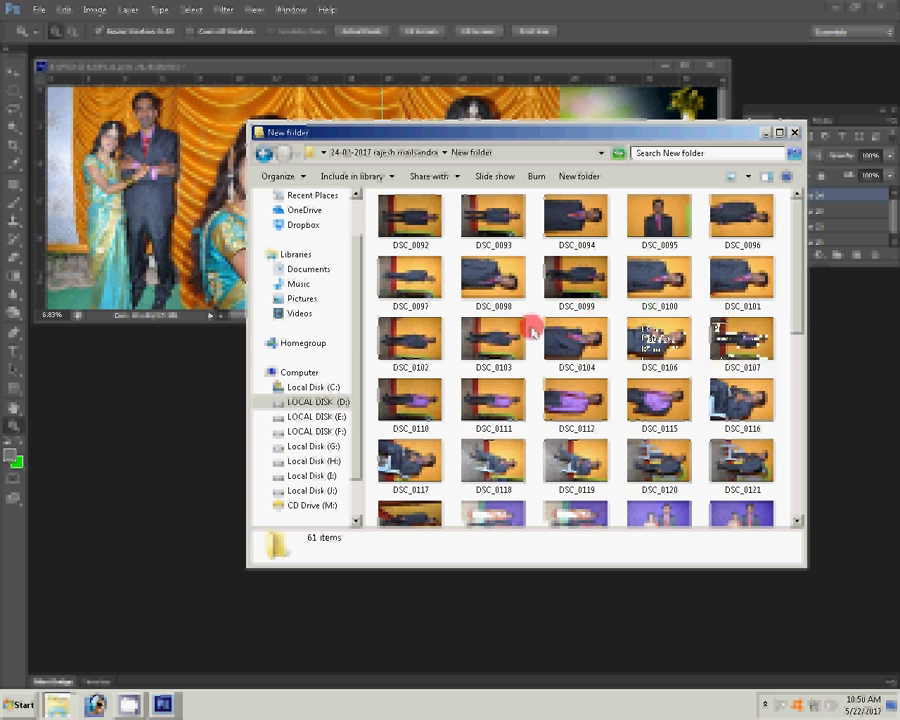
{"action": "left_click", "coordinate": [797, 406]}
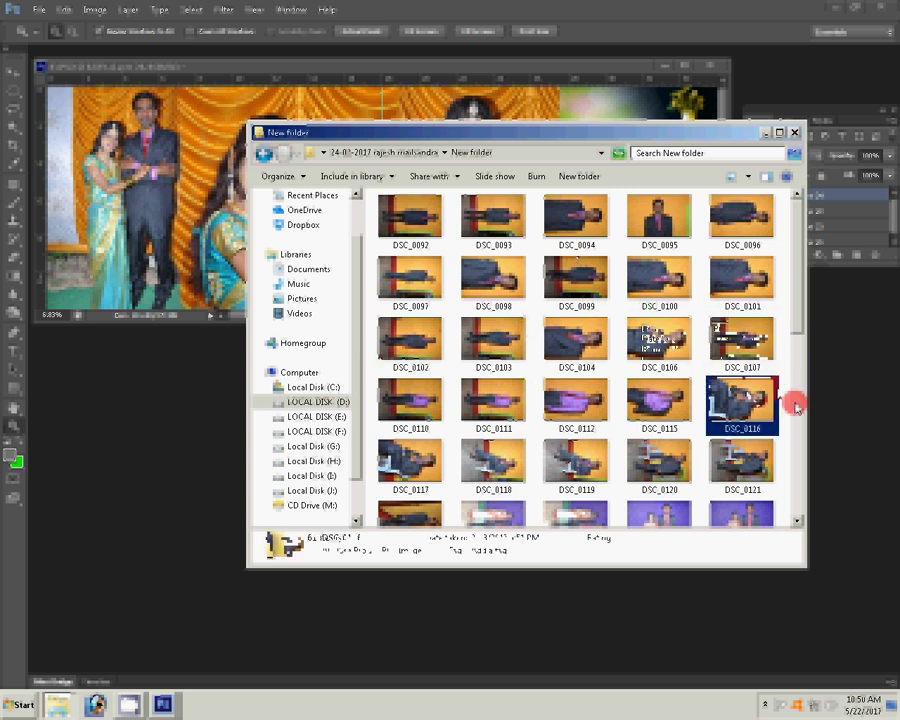
{"action": "double_click", "coordinate": [797, 406]}
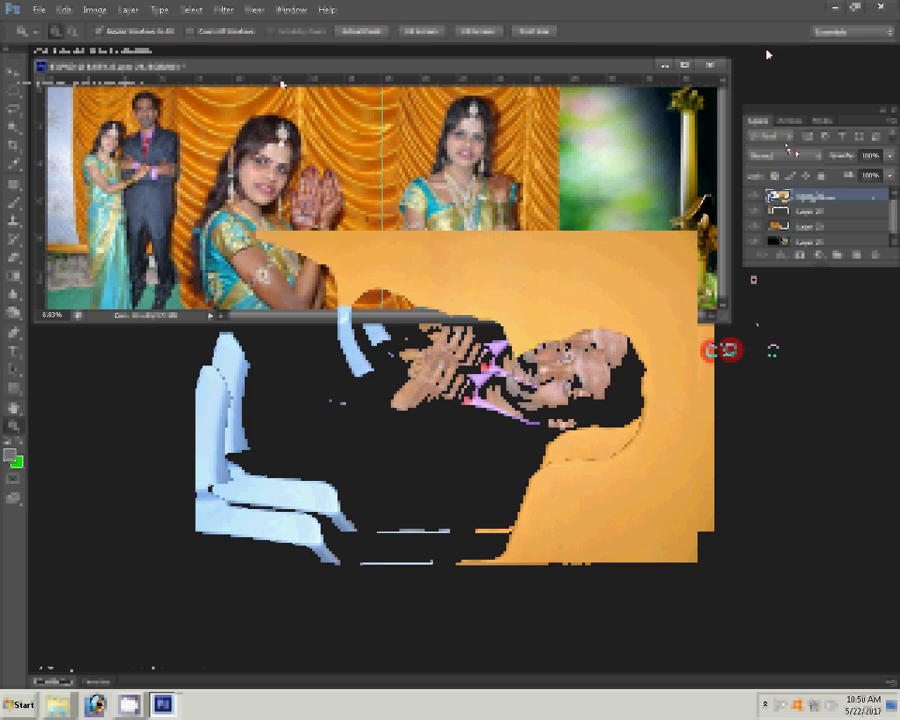
Show the Image > Image Rotation choices for the groom photo DSC_0116
{"action": "left_click", "coordinate": [93, 10]}
{"action": "mouse_move", "coordinate": [150, 138]}
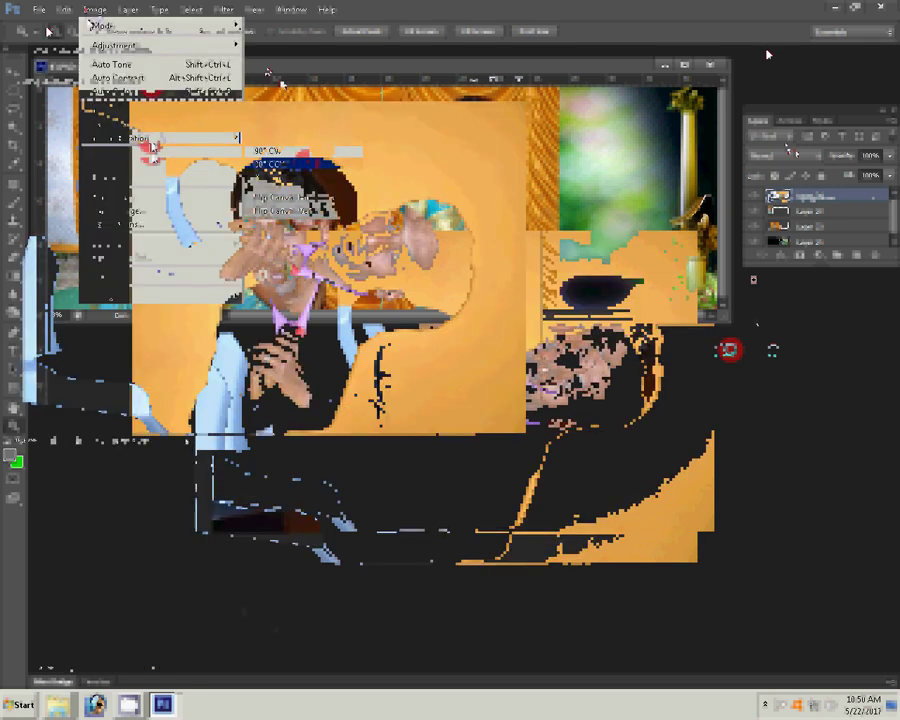
Rotate DSC_0116 90° CW, set midtone Yellow-Blue to -22, and duplicate the layer
{"action": "left_click", "coordinate": [280, 164]}
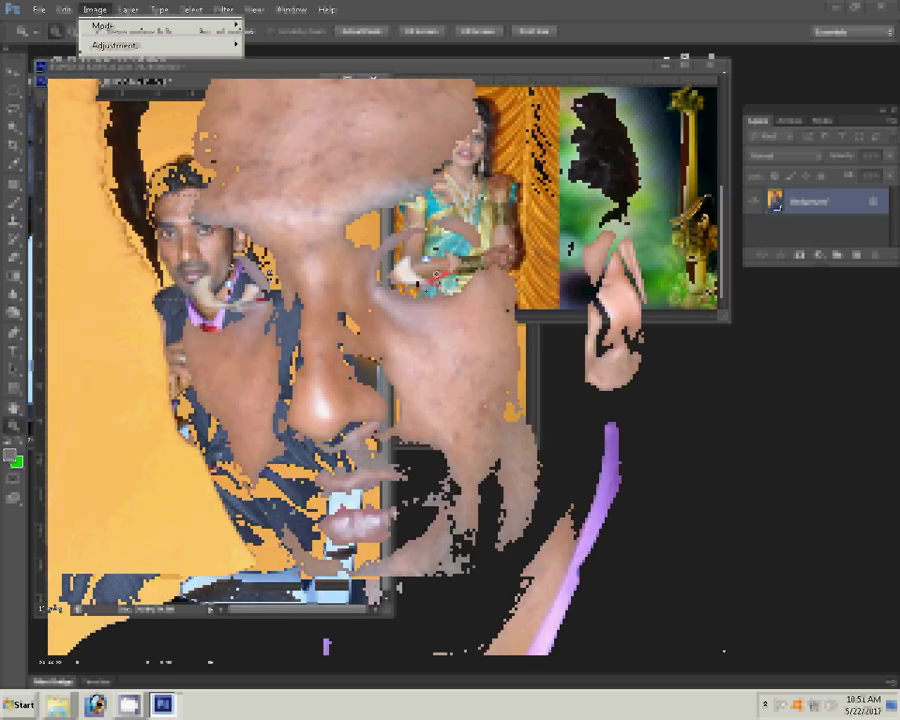
{"action": "key", "text": "ctrl+b"}
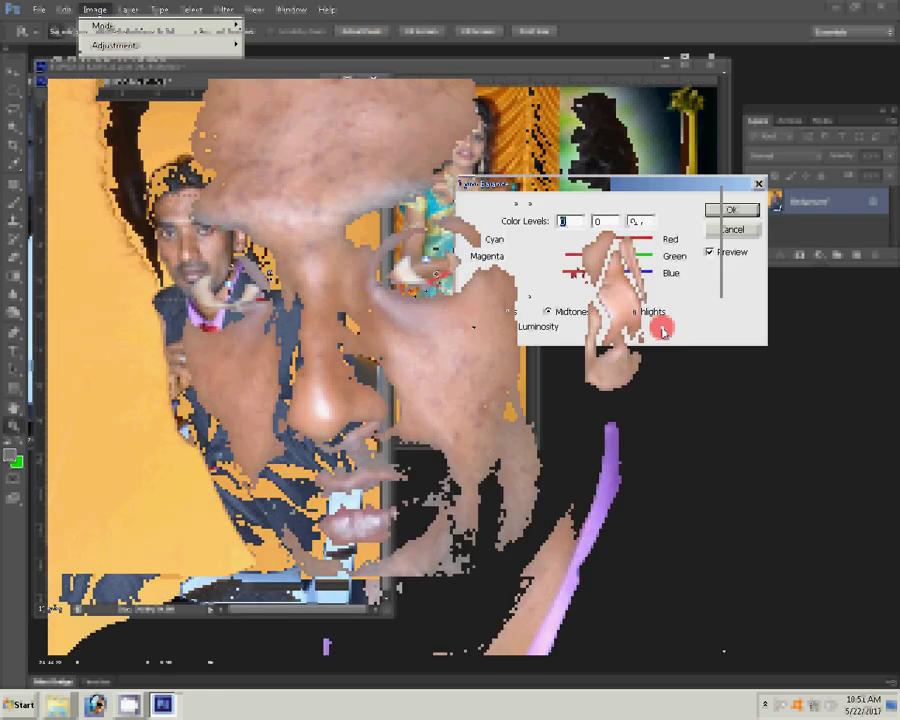
{"action": "mouse_move", "coordinate": [585, 273]}
{"action": "left_mouse_down"}
{"action": "mouse_move", "coordinate": [567, 273]}
{"action": "mouse_move", "coordinate": [575, 266]}
{"action": "left_mouse_up"}
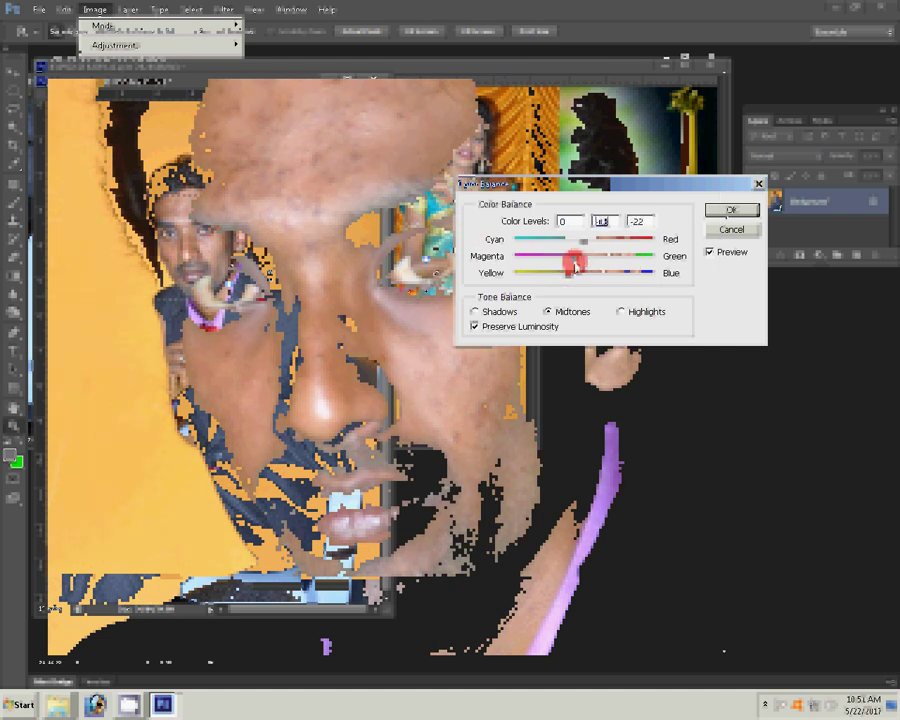
{"action": "left_click", "coordinate": [731, 209]}
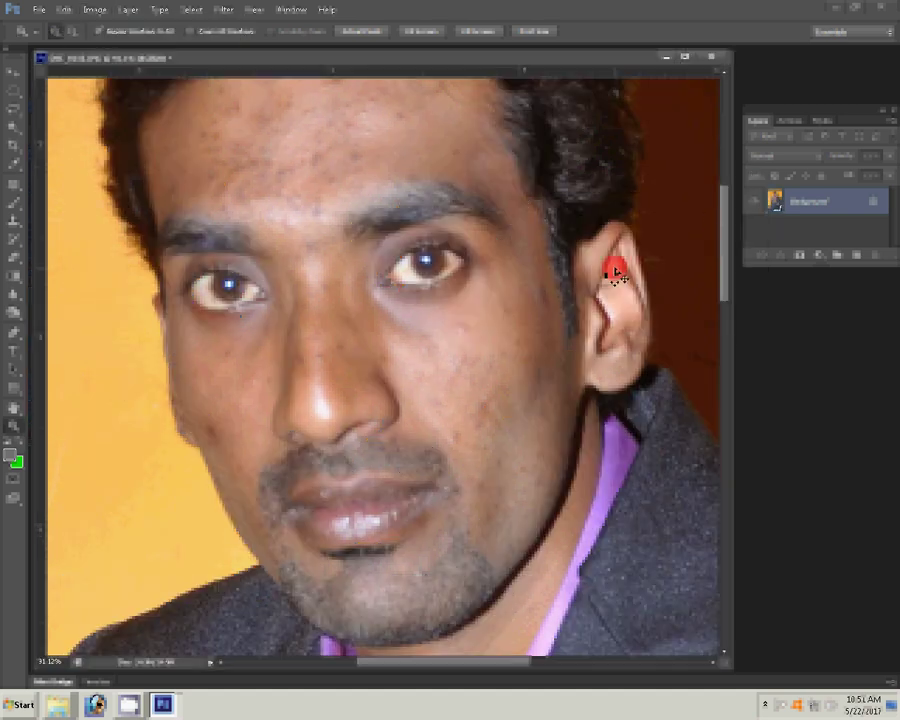
{"action": "key", "text": "ctrl+j"}
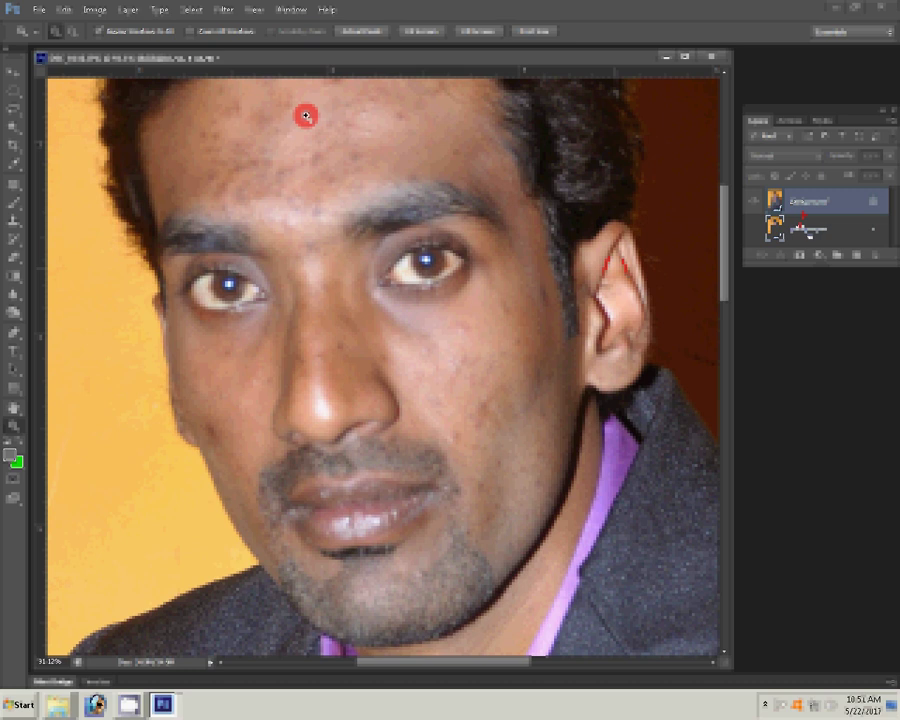
Apply the Magic Pro grain filter to the groom photo at Graininess 88
{"action": "left_click", "coordinate": [220, 12]}
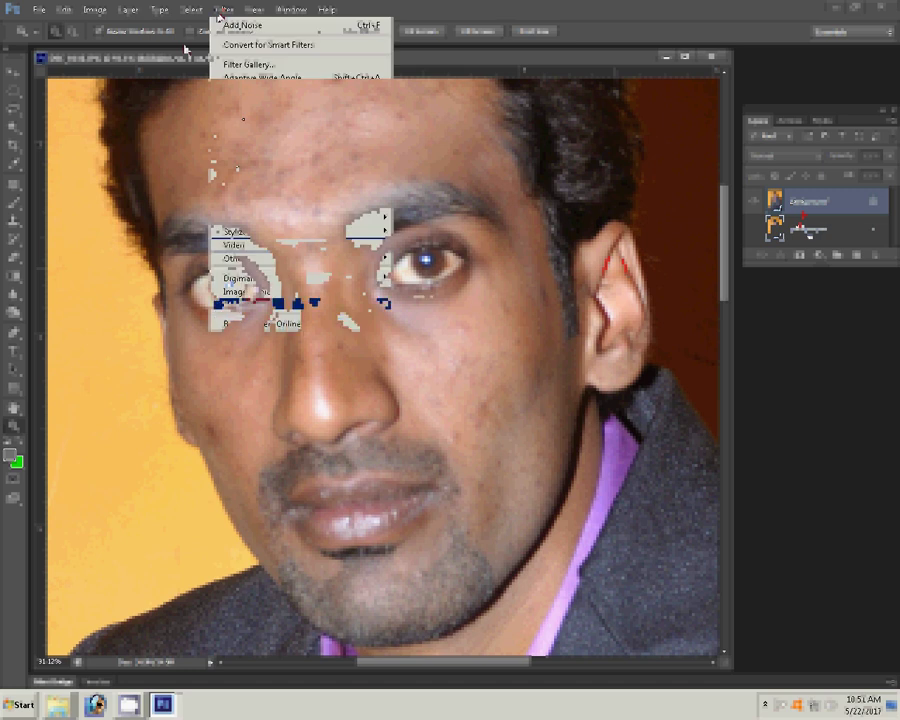
{"action": "left_click", "coordinate": [500, 316]}
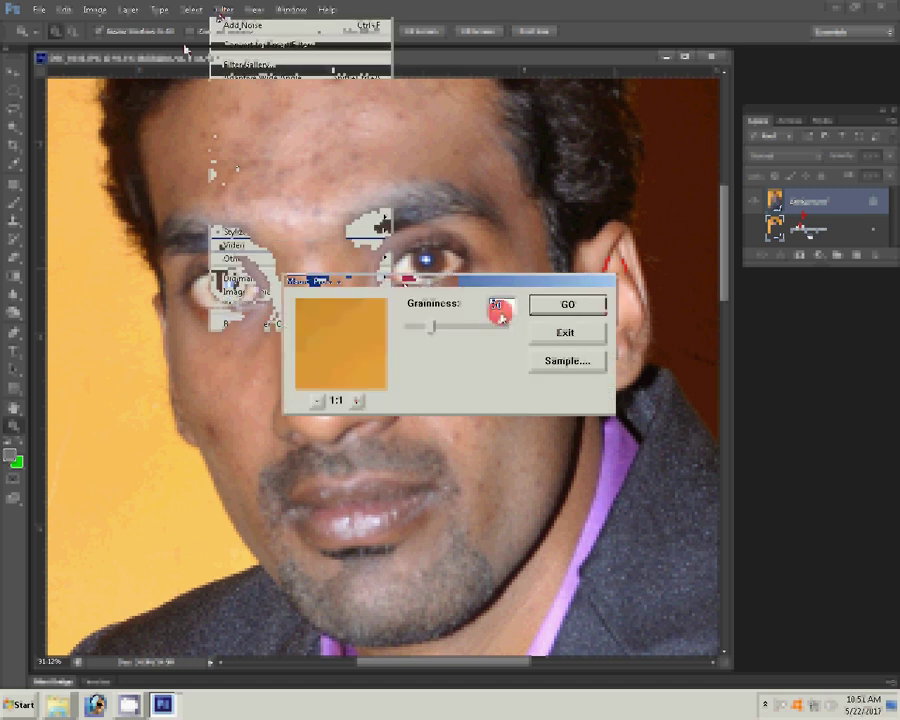
{"action": "type", "text": "88"}
{"action": "left_click", "coordinate": [567, 305]}
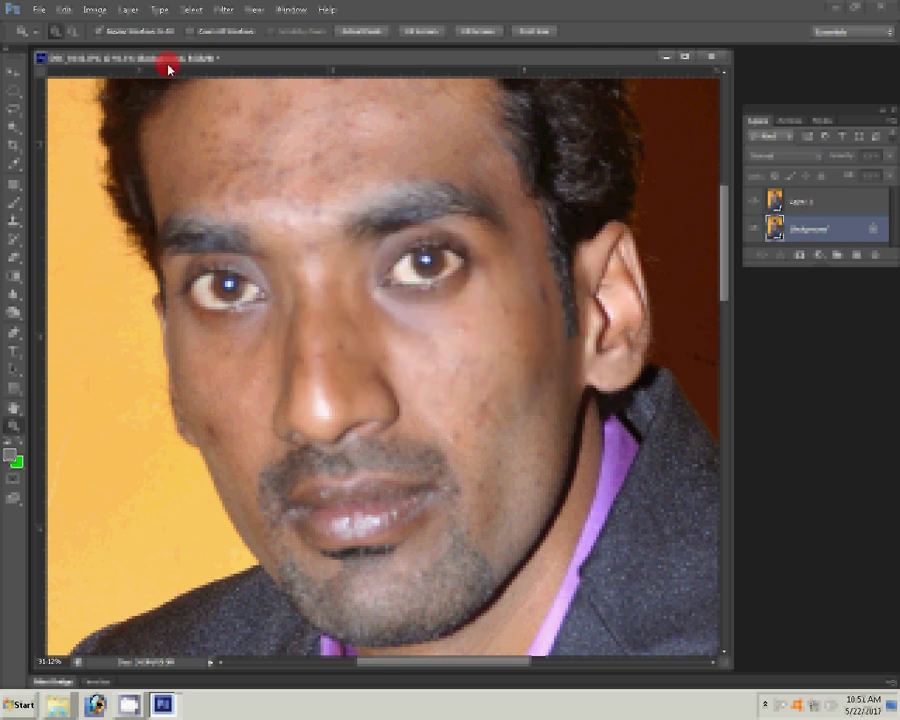
Apply Add Noise with Uniform distribution and Monochromatic to the groom's Background layer
{"action": "left_click", "coordinate": [223, 9]}
{"action": "mouse_move", "coordinate": [300, 203]}
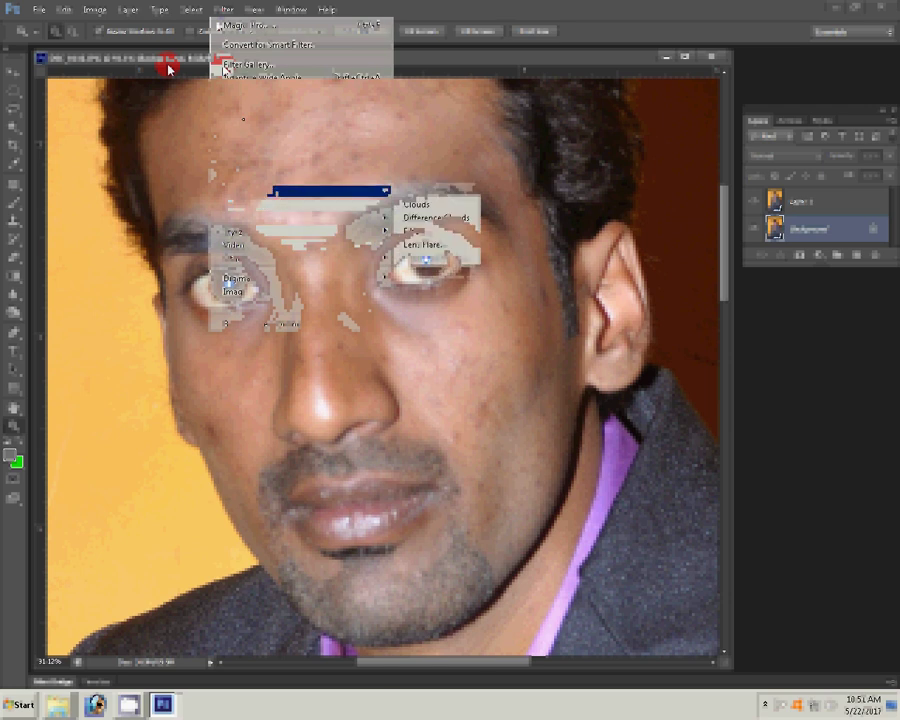
{"action": "left_click", "coordinate": [440, 180]}
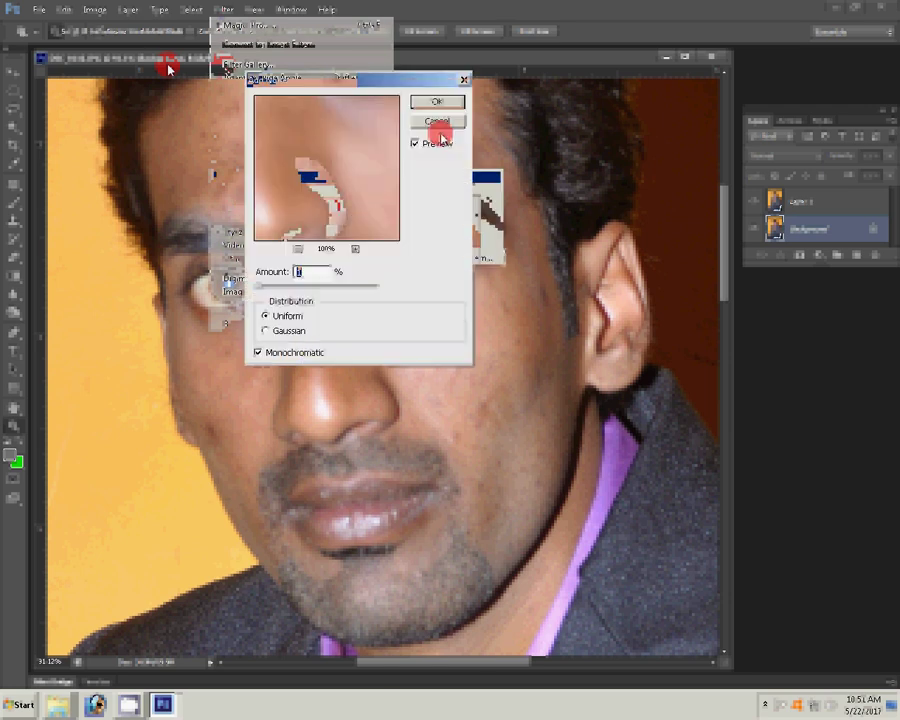
{"action": "left_click", "coordinate": [432, 104]}
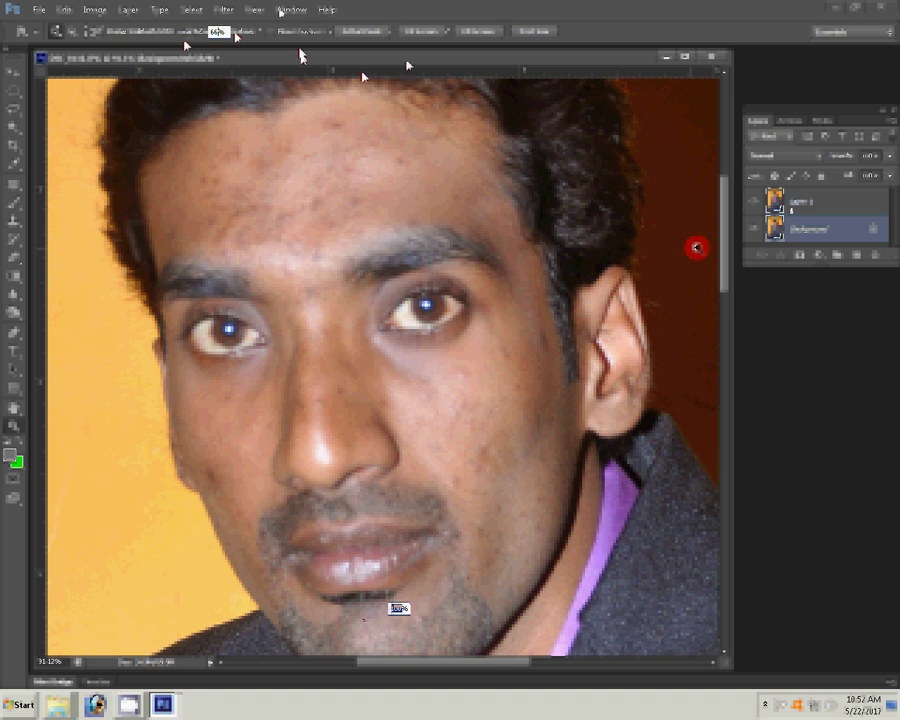
Erase the duplicate Layer 1 around the groom's head and face
{"action": "left_click", "coordinate": [248, 196]}
{"action": "left_click", "coordinate": [800, 201]}
{"action": "key", "text": "e"}
{"action": "left_click", "coordinate": [167, 234]}
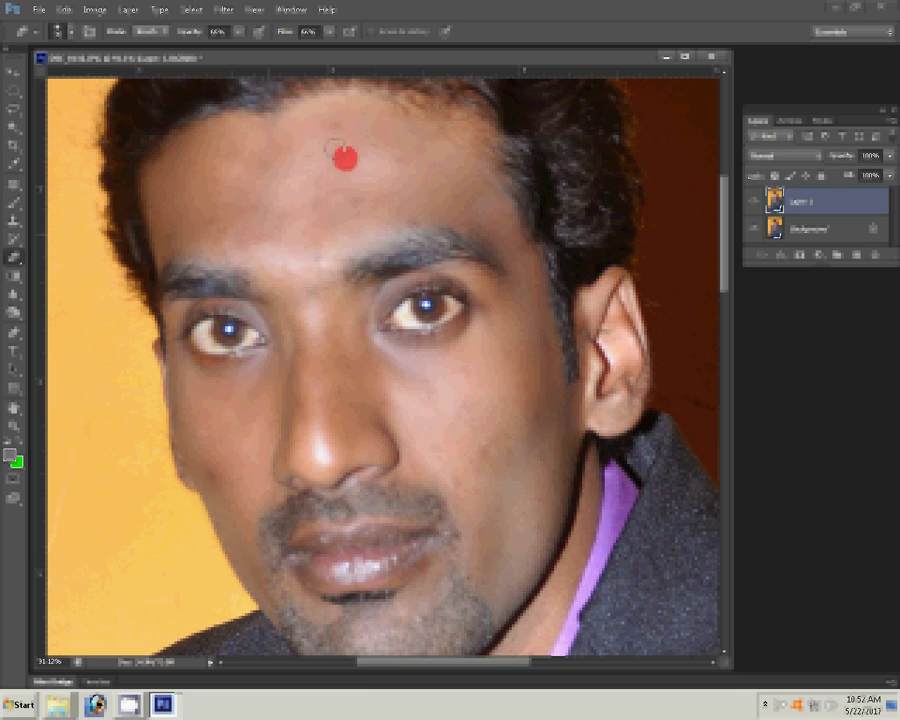
{"action": "left_click_drag", "start_coordinate": [345, 157], "coordinate": [370, 355]}
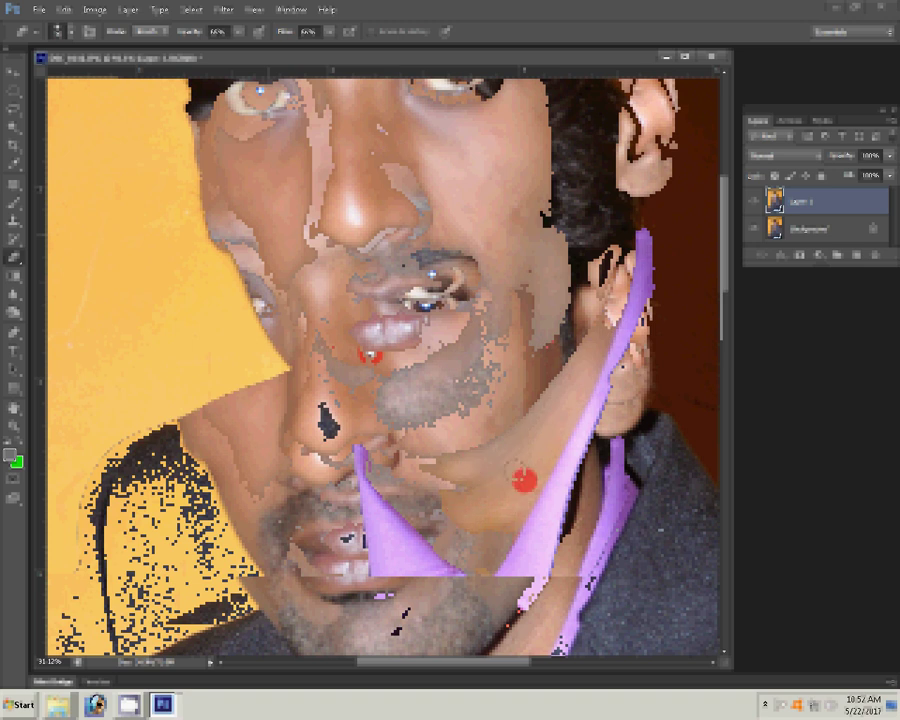
{"action": "key", "text": "F12"}
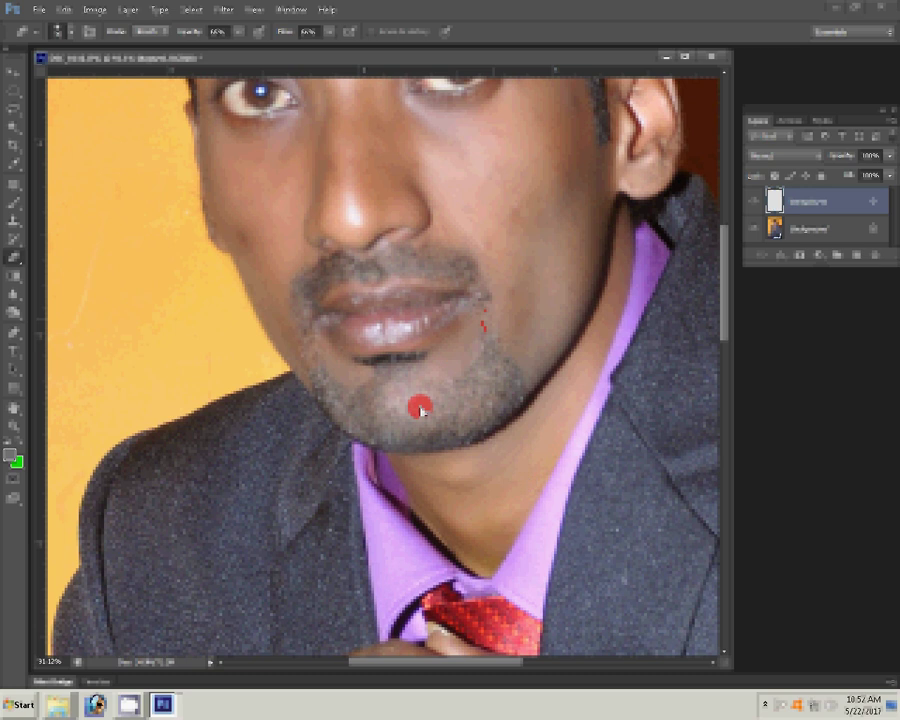
{"action": "key", "text": "shift+e"}
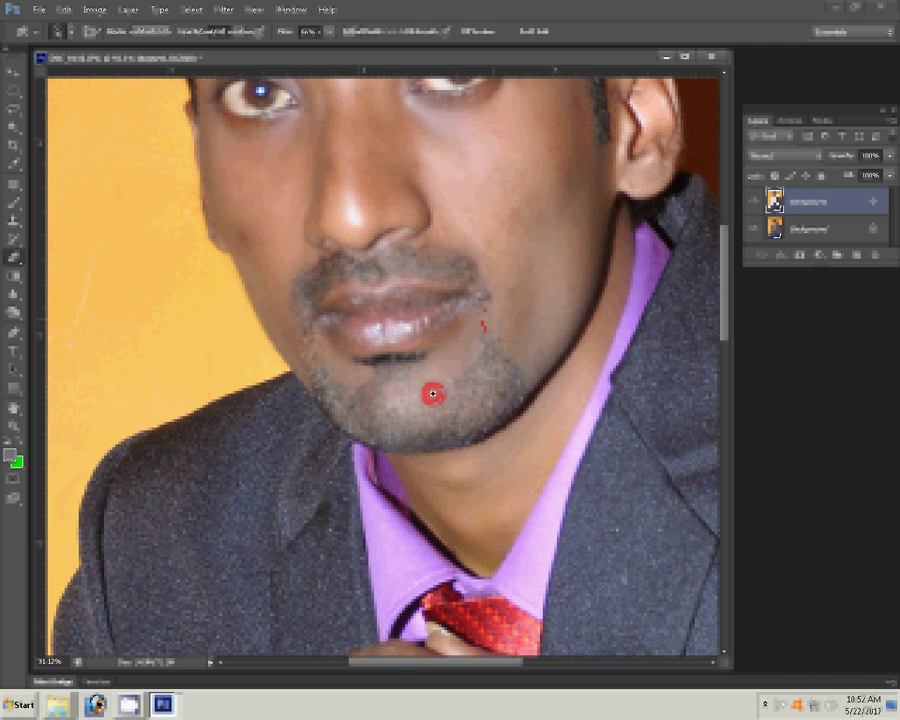
{"action": "left_click", "coordinate": [434, 397]}
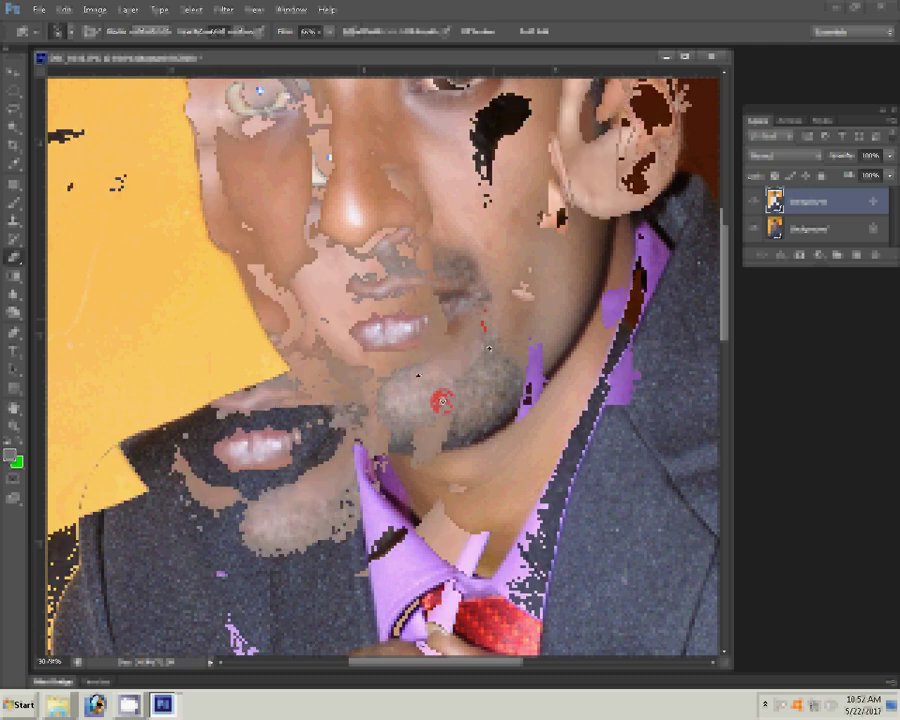
{"action": "right_click", "coordinate": [436, 362]}
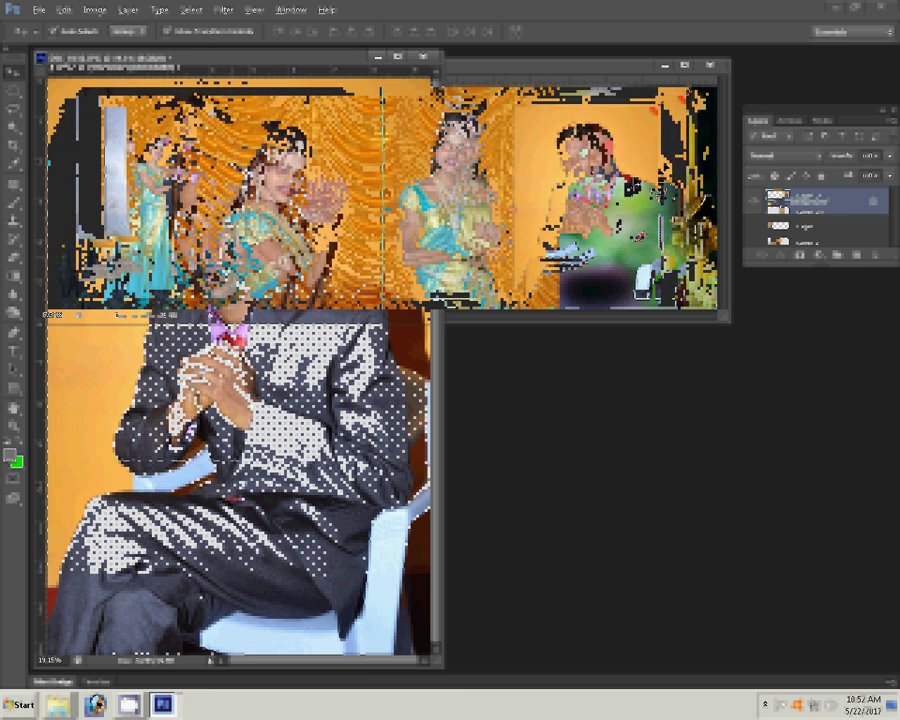
Scale the groom's photo down with Free Transform and commit the new size
{"action": "key", "text": "ctrl+t"}
{"action": "left_click_drag", "start_coordinate": [670, 88], "coordinate": [675, 82]}
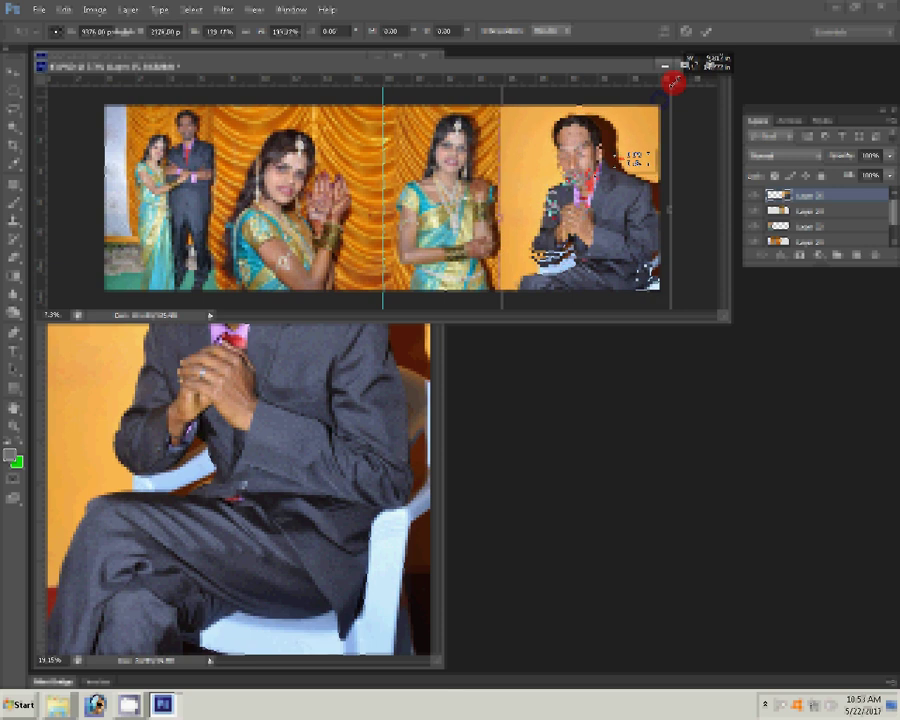
{"action": "double_click", "coordinate": [518, 228]}
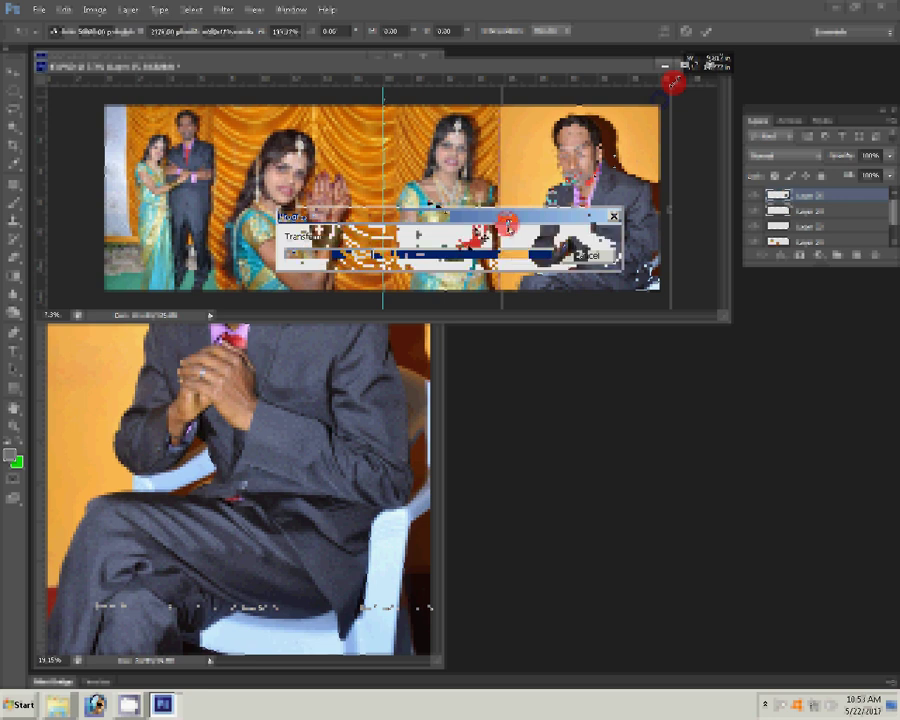
Drag the curtain layer rightward to stretch the background toward the groom
{"action": "left_click", "coordinate": [442, 215]}
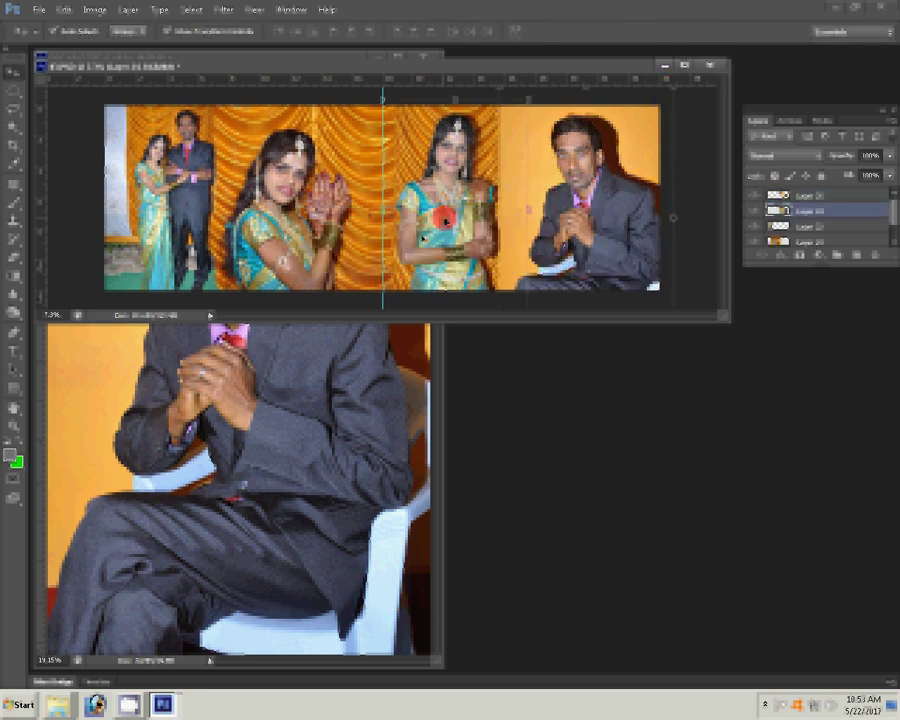
{"action": "left_click_drag", "start_coordinate": [443, 216], "coordinate": [523, 178]}
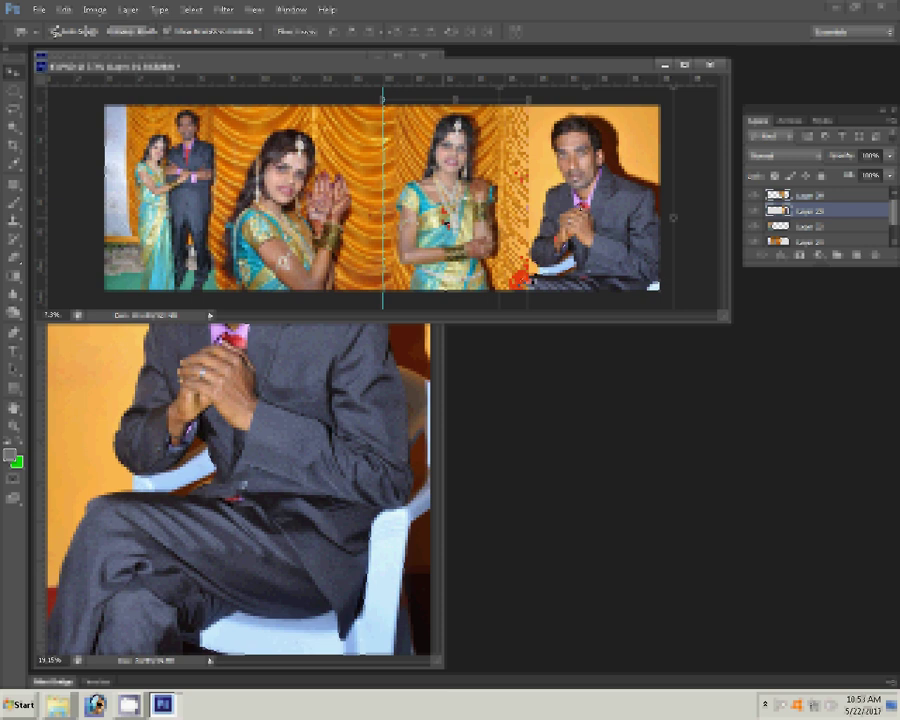
{"action": "key", "text": "alt+]"}
{"action": "key", "text": "b"}
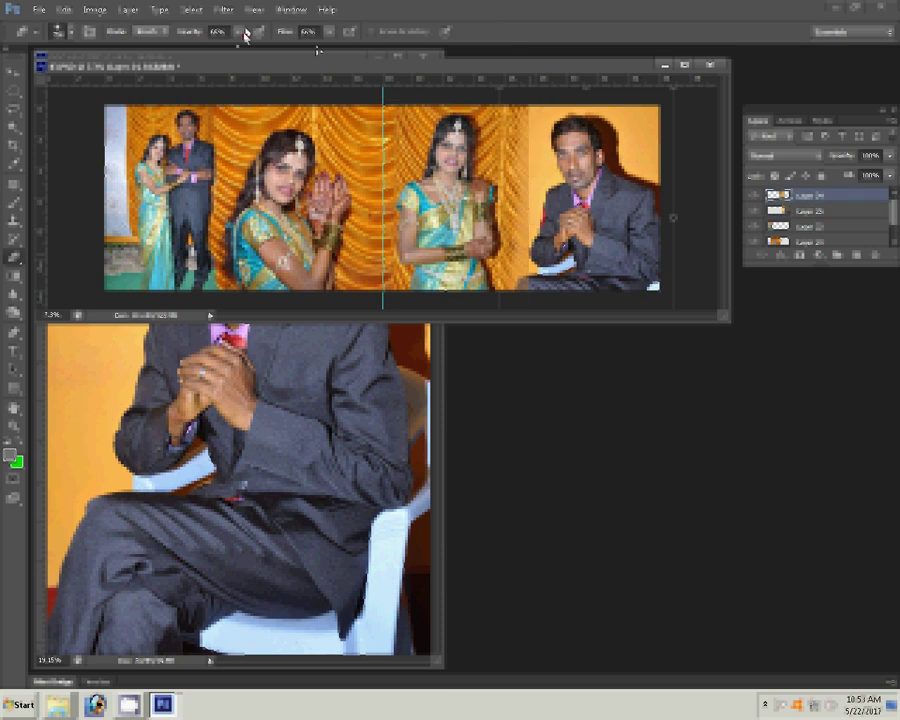
Paint curtain over the seam beside the groom's head with brush opacity and flow at 100%
{"action": "key", "text": "0"}
{"action": "key", "text": "shift+0"}
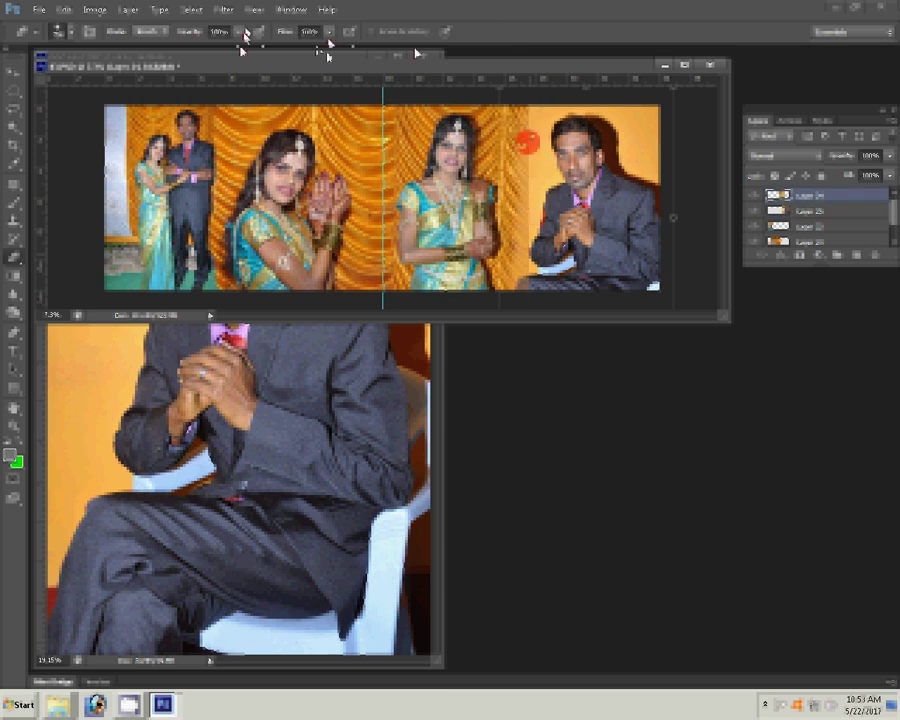
{"action": "left_click_drag", "start_coordinate": [527, 142], "coordinate": [527, 268]}
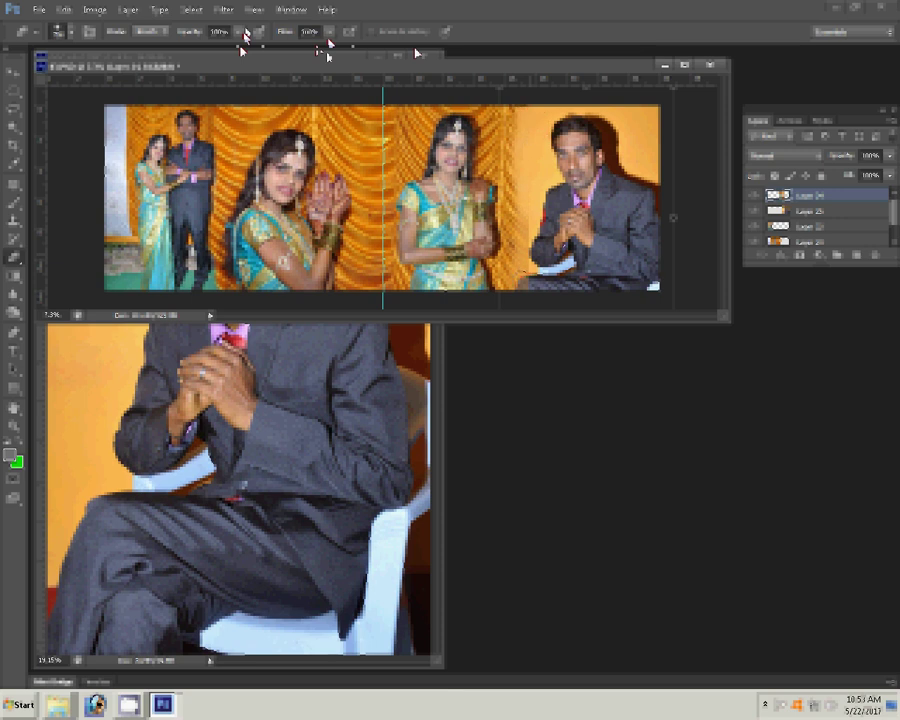
{"action": "left_click", "coordinate": [530, 292]}
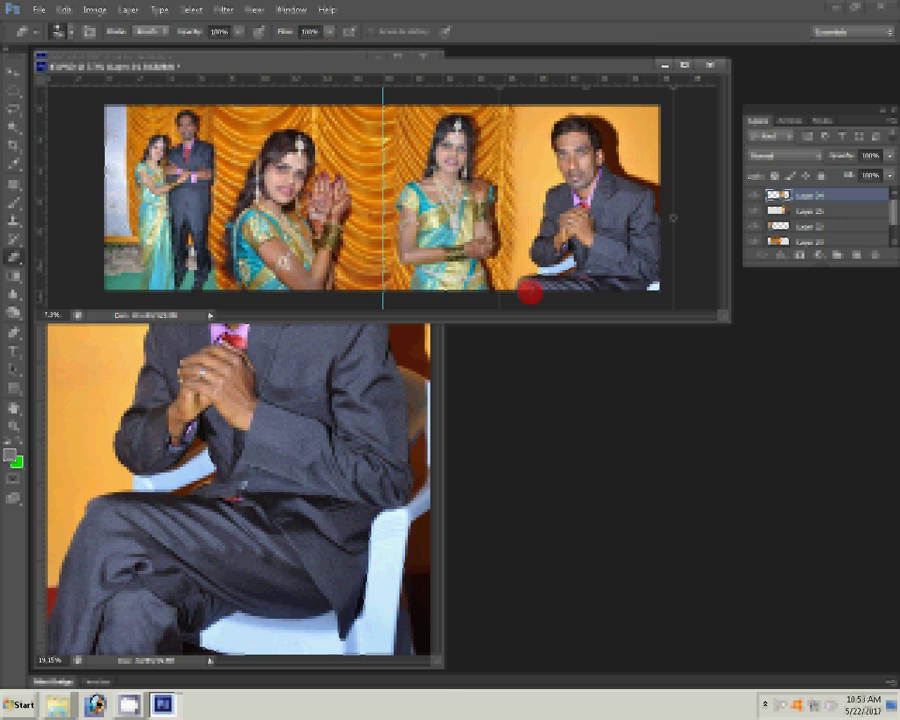
{"action": "key", "text": "j"}
{"action": "left_click", "coordinate": [535, 175]}
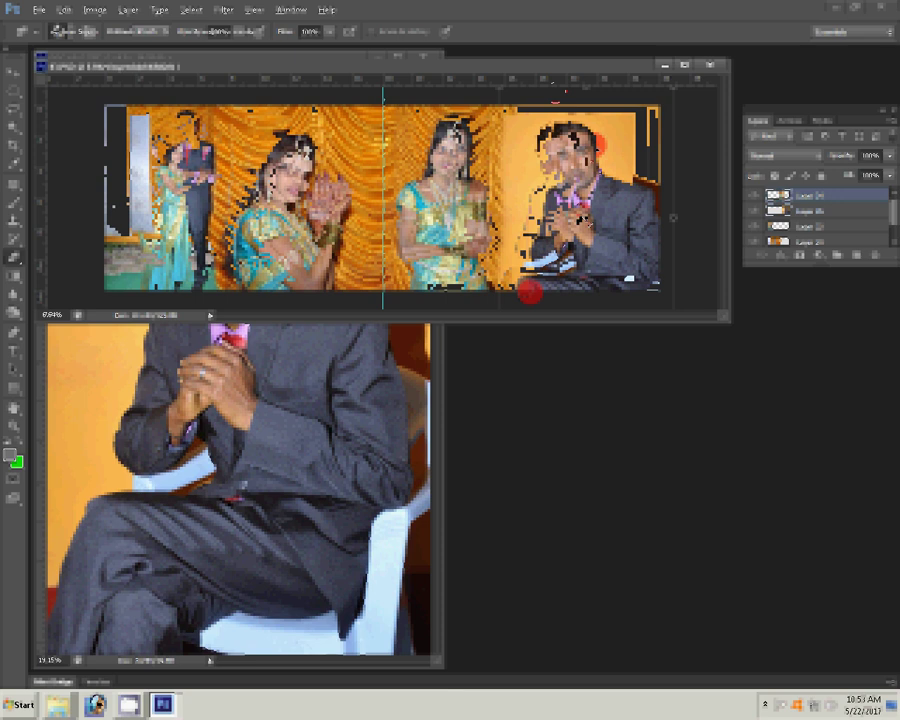
{"action": "key", "text": "v"}
{"action": "left_click", "coordinate": [595, 148]}
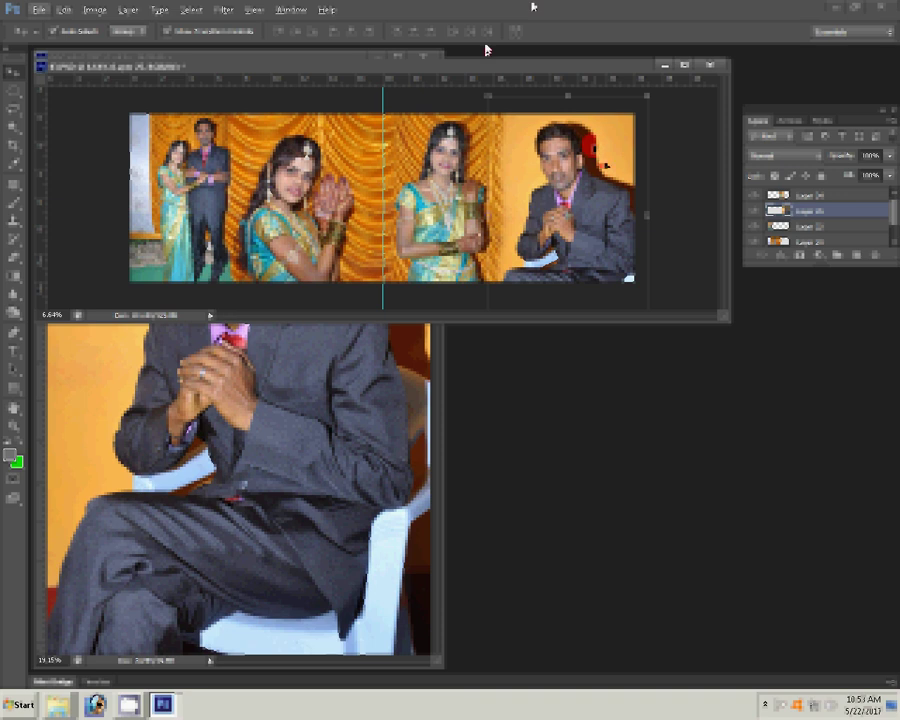
Scale the groom's photo to about 109%, nudge it down-left, and commit the transform
{"action": "left_click", "coordinate": [650, 96]}
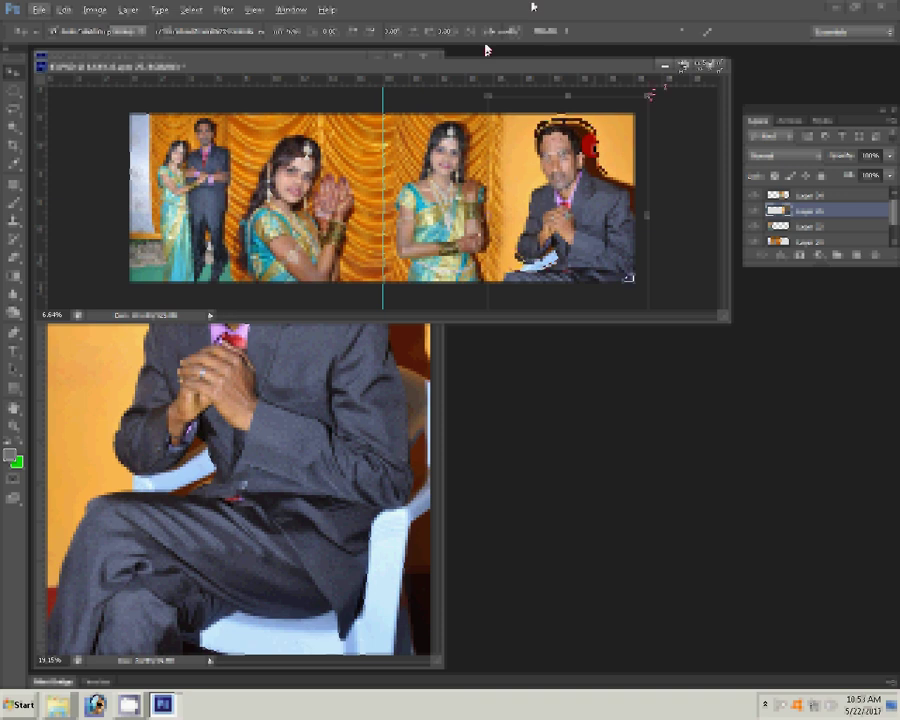
{"action": "left_click", "coordinate": [548, 172]}
{"action": "left_click_drag", "start_coordinate": [548, 172], "coordinate": [544, 178]}
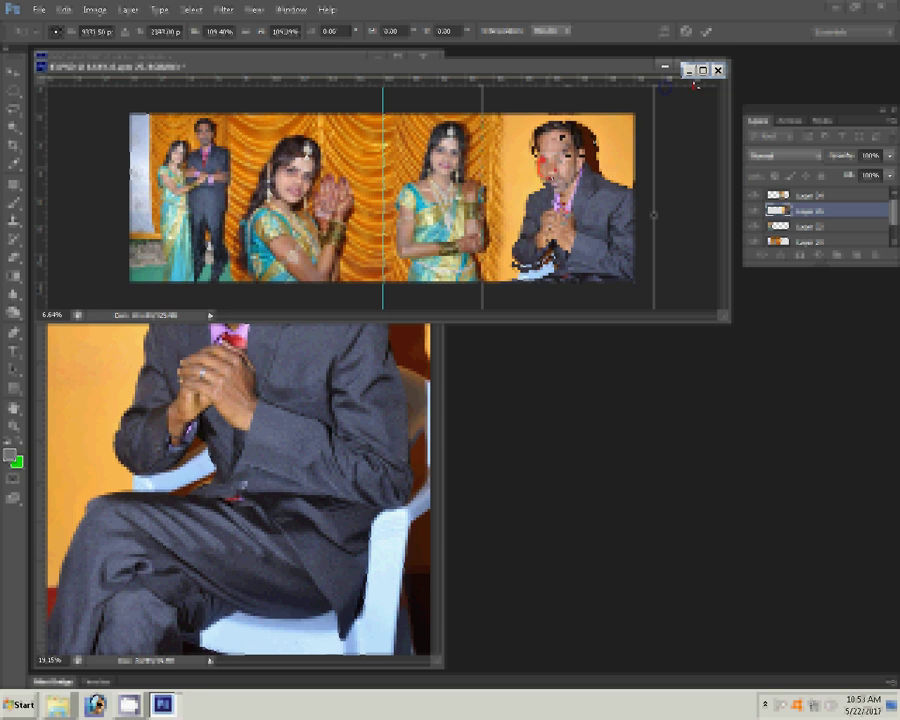
{"action": "double_click", "coordinate": [620, 112]}
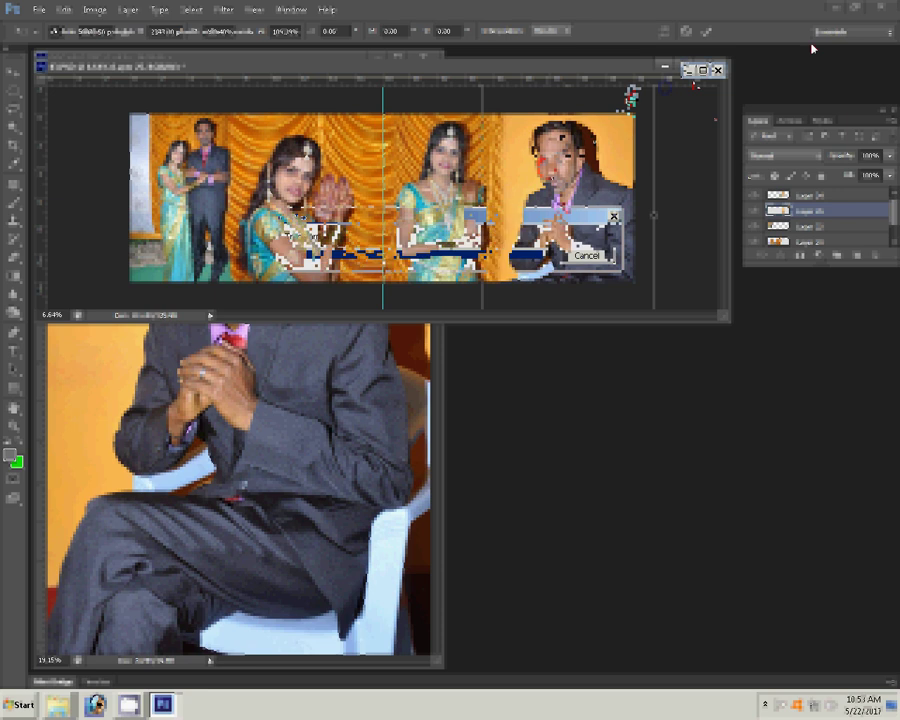
{"action": "left_click", "coordinate": [683, 92]}
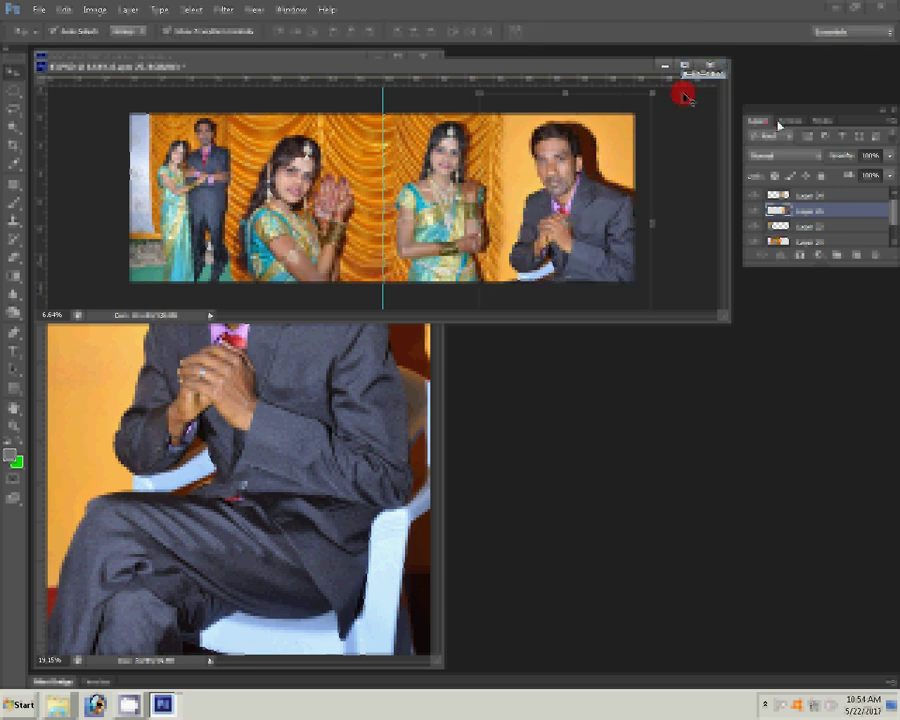
{"action": "left_click", "coordinate": [556, 163]}
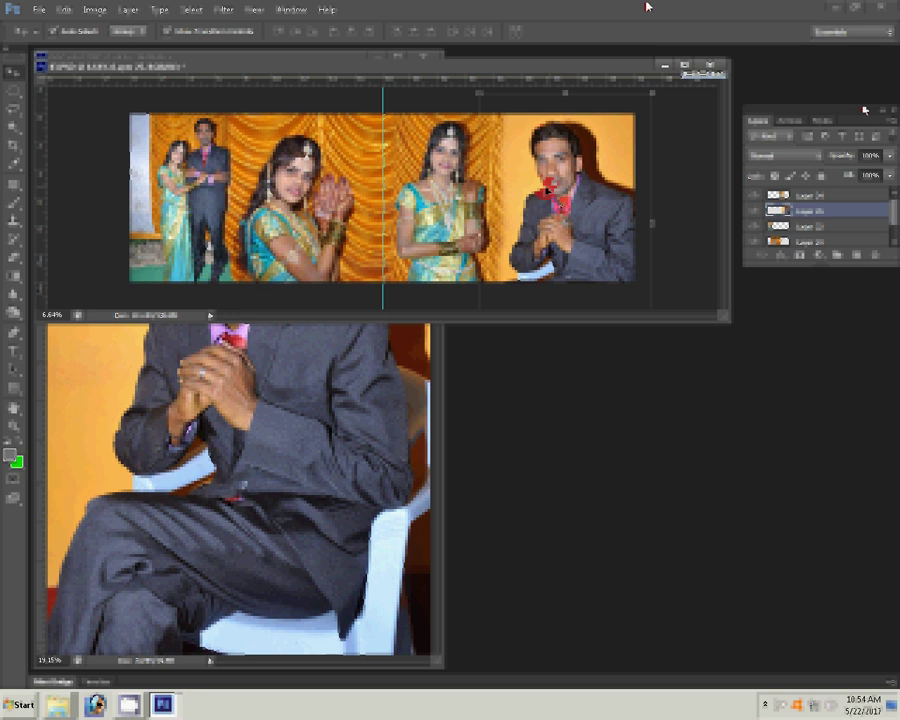
Bring the groom's seated photo forward and enlarge the Quick Selection brush around his head
{"action": "left_click", "coordinate": [320, 424]}
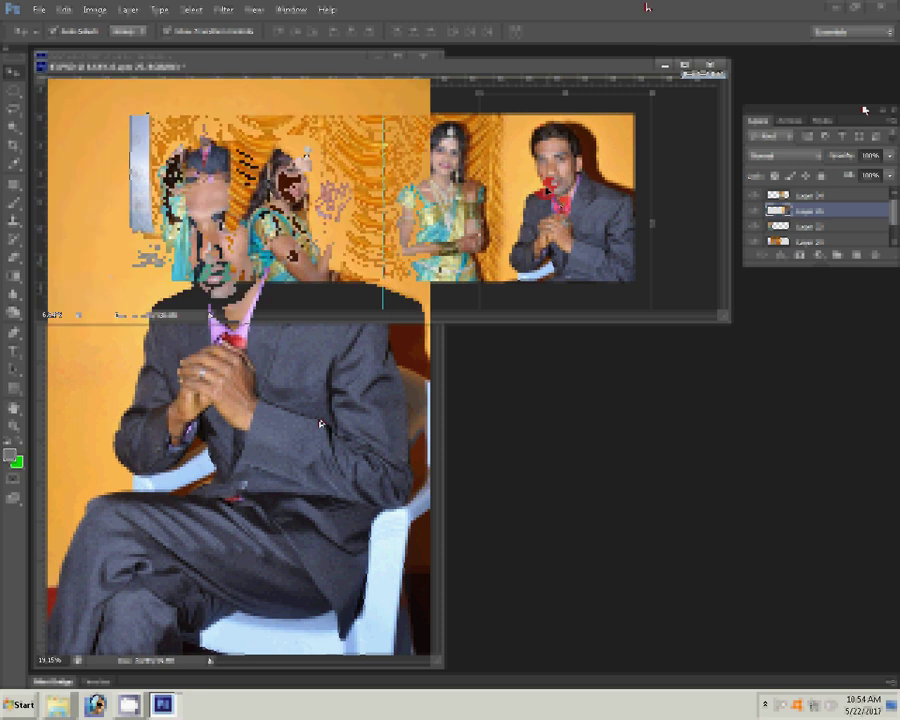
{"action": "left_click", "coordinate": [13, 114]}
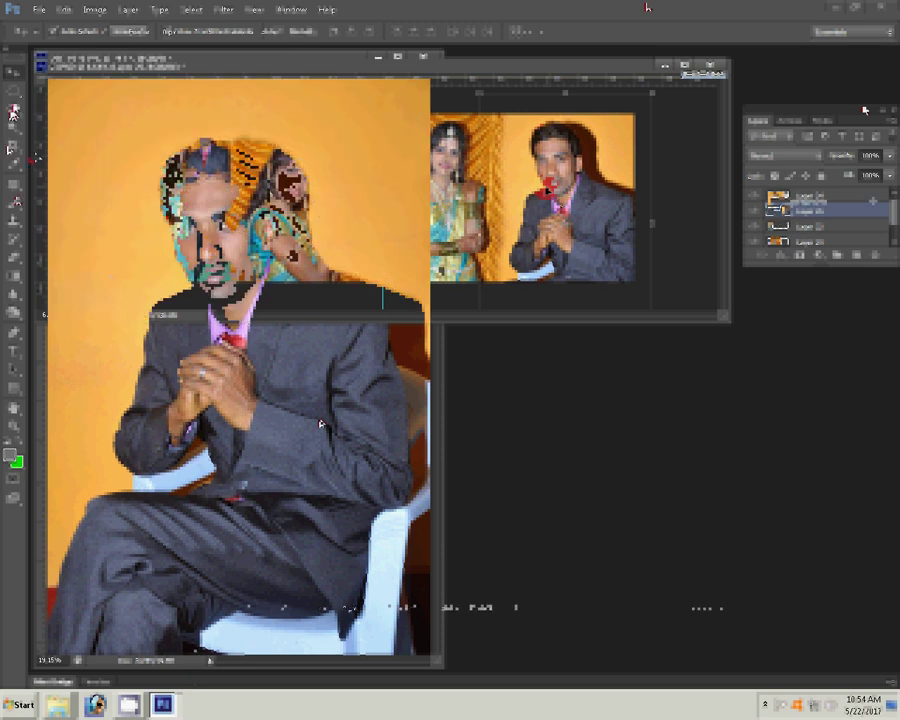
{"action": "key", "text": "bracketright"}
{"action": "key", "text": "bracketright"}
{"action": "key", "text": "bracketright"}
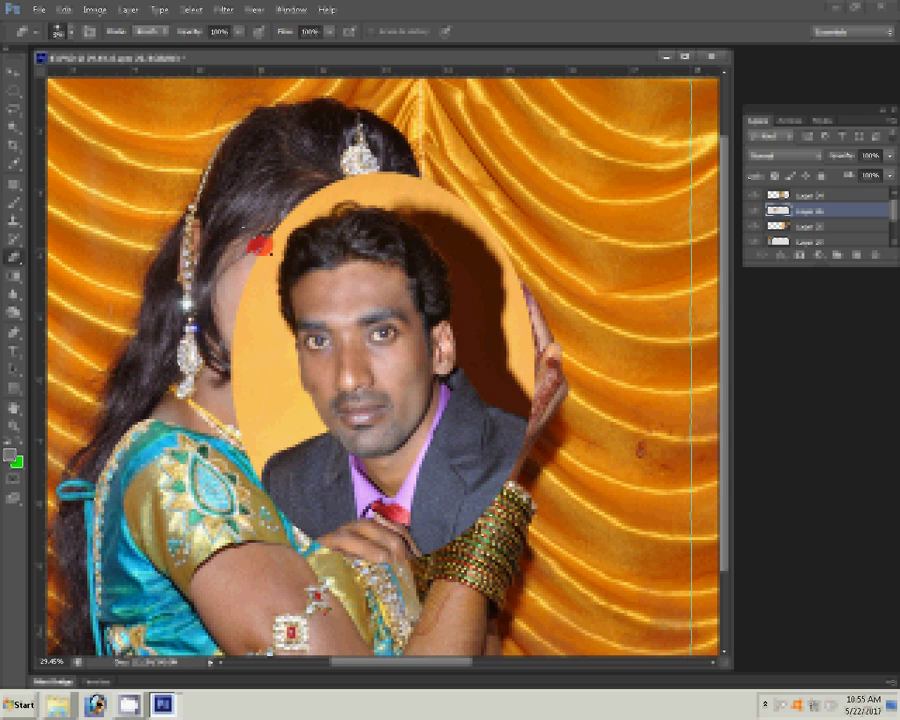
Erase the orange oval over the bride's cheek and around the groom's head, switching eraser modes
{"action": "mouse_move", "coordinate": [265, 305]}
{"action": "left_mouse_down"}
{"action": "mouse_move", "coordinate": [280, 370]}
{"action": "mouse_move", "coordinate": [243, 408]}
{"action": "left_mouse_up"}
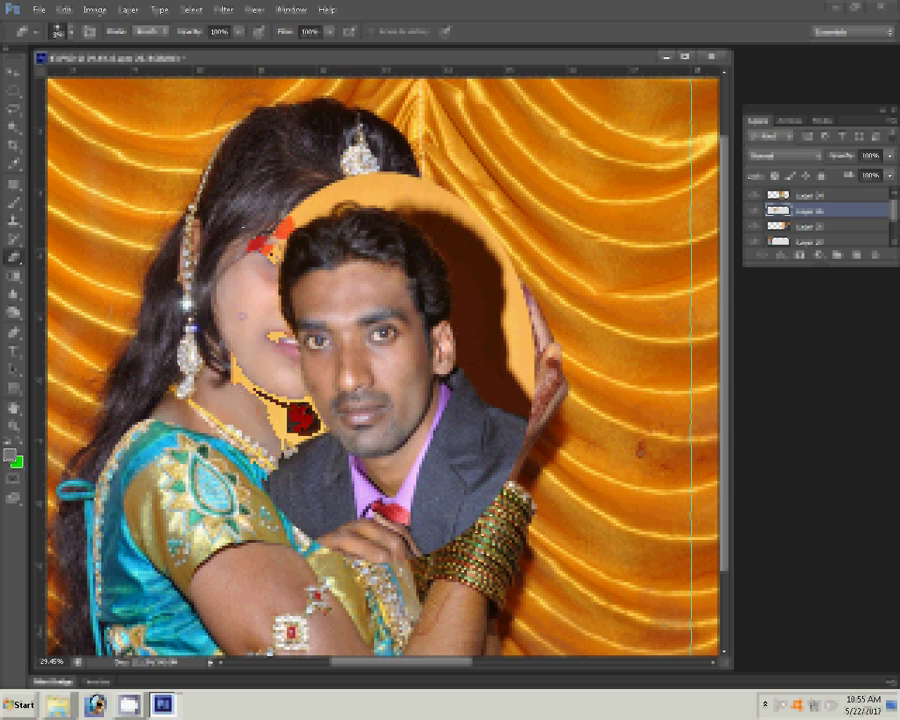
{"action": "mouse_move", "coordinate": [268, 240]}
{"action": "left_mouse_down"}
{"action": "mouse_move", "coordinate": [335, 200]}
{"action": "mouse_move", "coordinate": [470, 280]}
{"action": "mouse_move", "coordinate": [470, 332]}
{"action": "mouse_move", "coordinate": [518, 405]}
{"action": "left_mouse_up"}
{"action": "mouse_move", "coordinate": [470, 300]}
{"action": "left_mouse_down"}
{"action": "mouse_move", "coordinate": [495, 395]}
{"action": "mouse_move", "coordinate": [470, 280]}
{"action": "mouse_move", "coordinate": [506, 232]}
{"action": "left_mouse_up"}
{"action": "key", "text": "shift+e"}
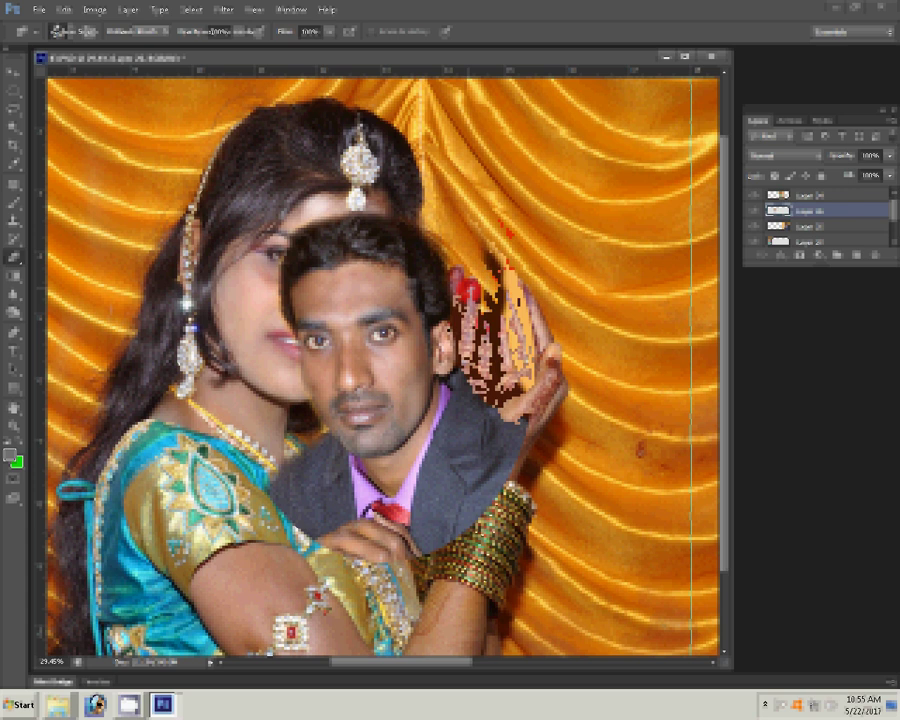
{"action": "mouse_move", "coordinate": [290, 200]}
{"action": "left_mouse_down"}
{"action": "mouse_move", "coordinate": [300, 340]}
{"action": "mouse_move", "coordinate": [340, 200]}
{"action": "mouse_move", "coordinate": [340, 330]}
{"action": "left_mouse_up"}
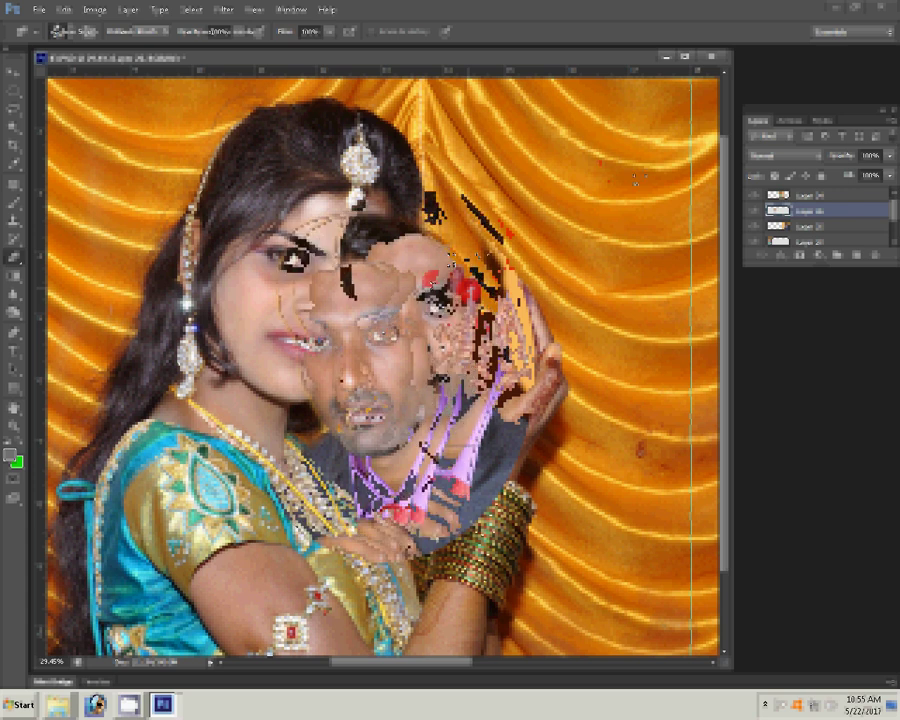
{"action": "key", "text": "shift+e"}
{"action": "left_click", "coordinate": [572, 250]}
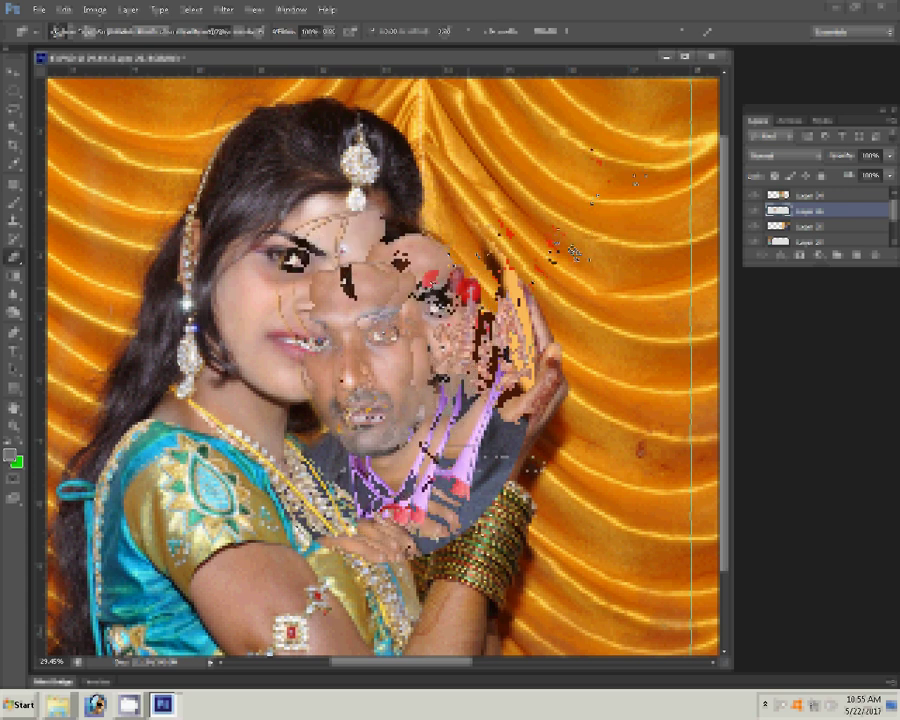
Shrink the groom's photo into the bride's palm and commit the transform
{"action": "key", "text": "ctrl+t"}
{"action": "left_click_drag", "start_coordinate": [572, 250], "coordinate": [537, 292]}
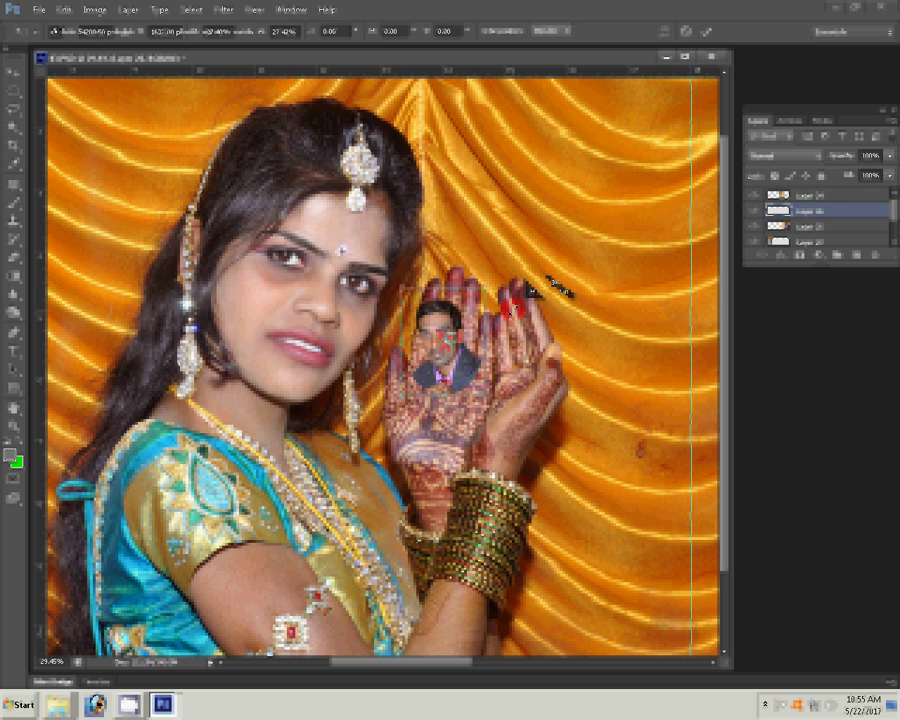
{"action": "key", "text": "Return"}
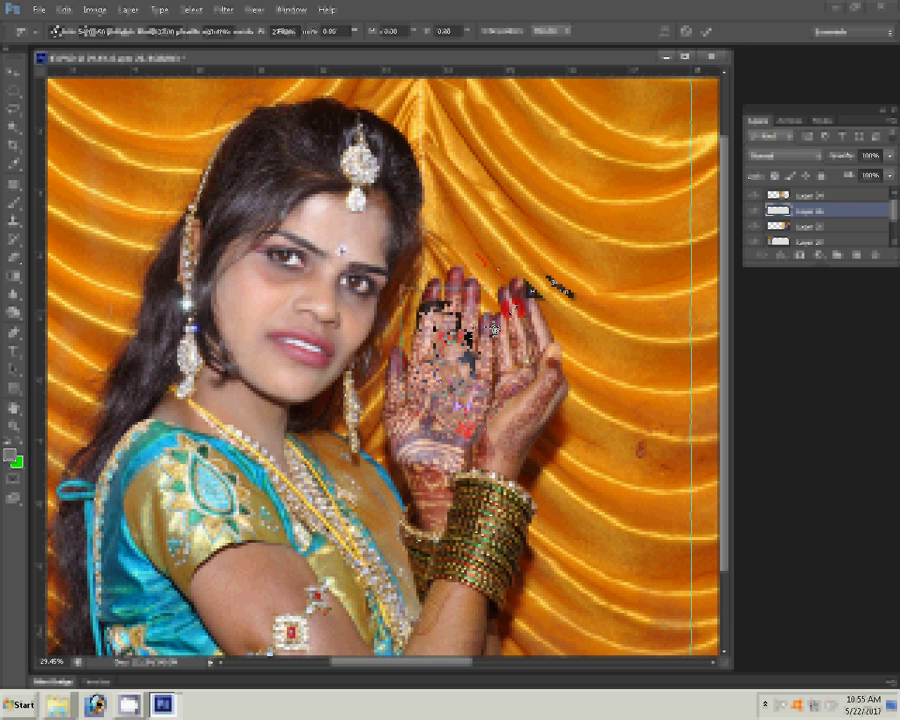
{"action": "left_click", "coordinate": [567, 362]}
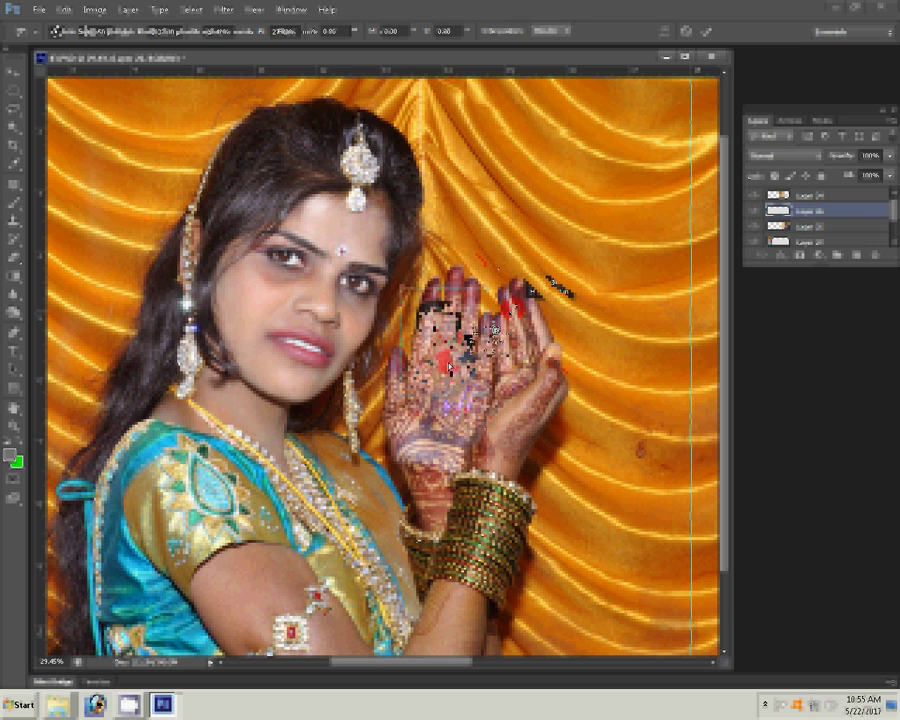
{"action": "key", "text": "Return"}
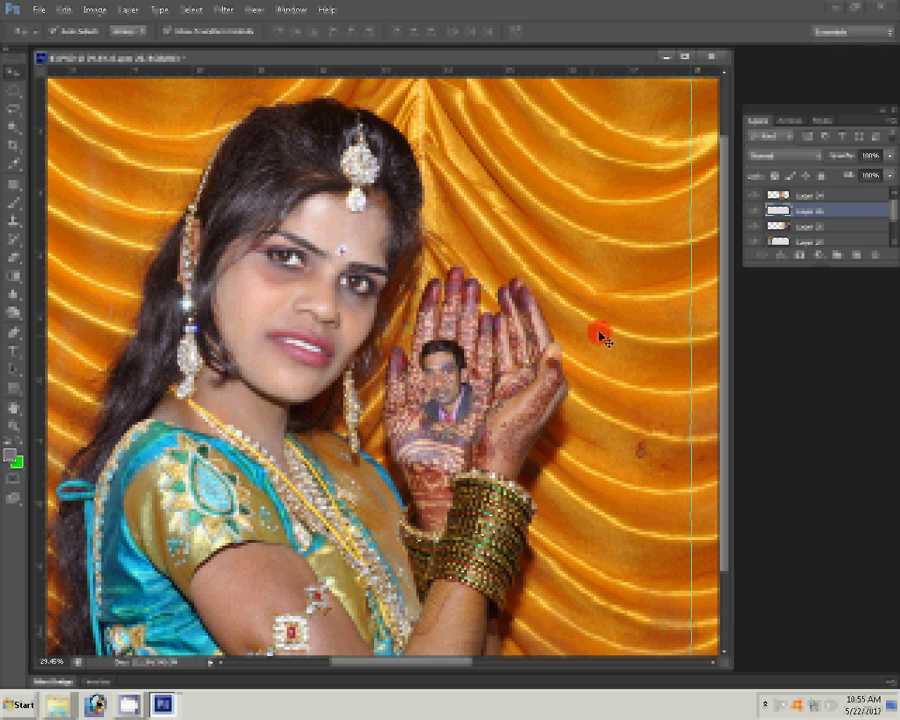
Set the groom layer to Luminosity blending, enlarge it, and erase its edges over the palm
{"action": "left_click", "coordinate": [789, 157]}
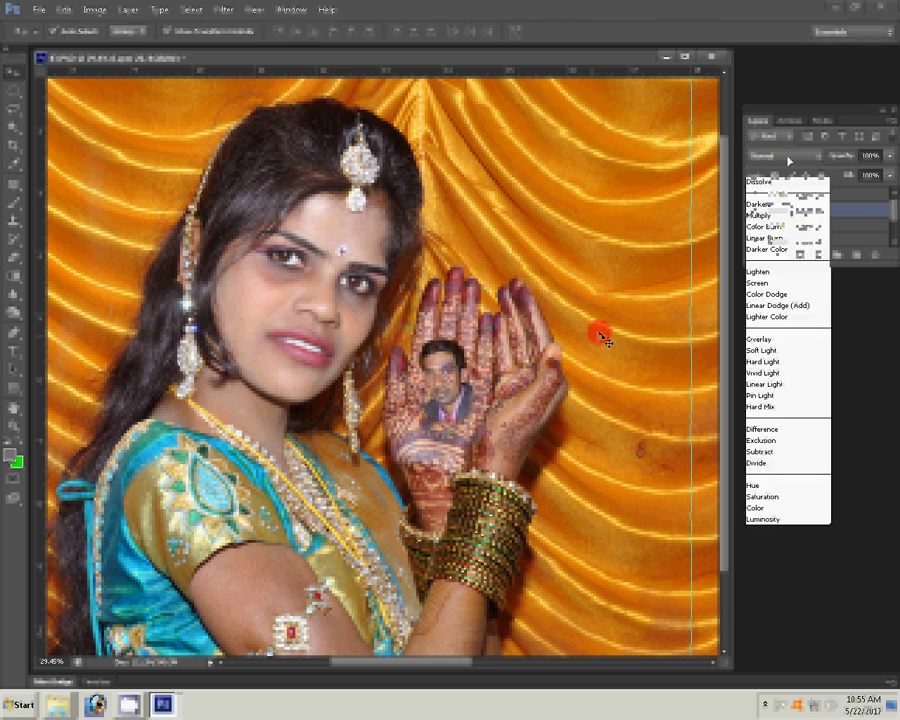
{"action": "left_click", "coordinate": [766, 519]}
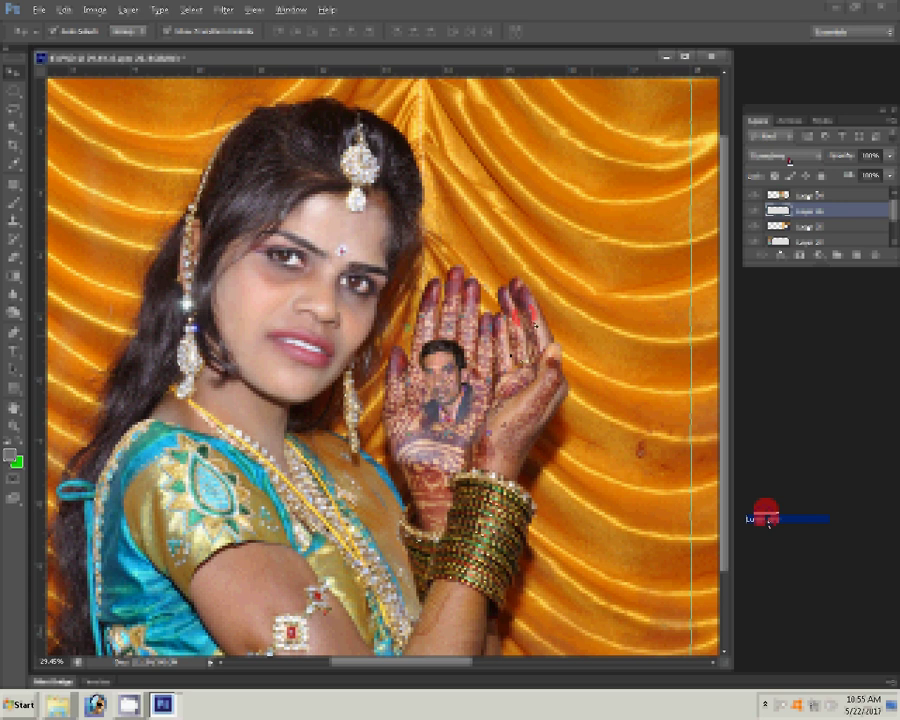
{"action": "key", "text": "ctrl+t"}
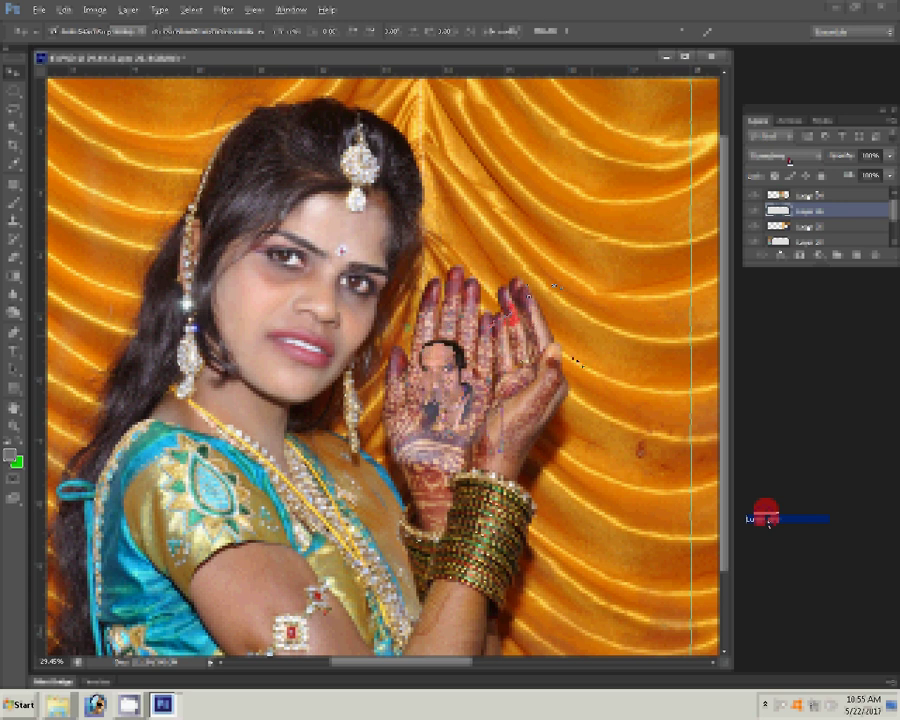
{"action": "key", "text": "Return"}
{"action": "key", "text": "e"}
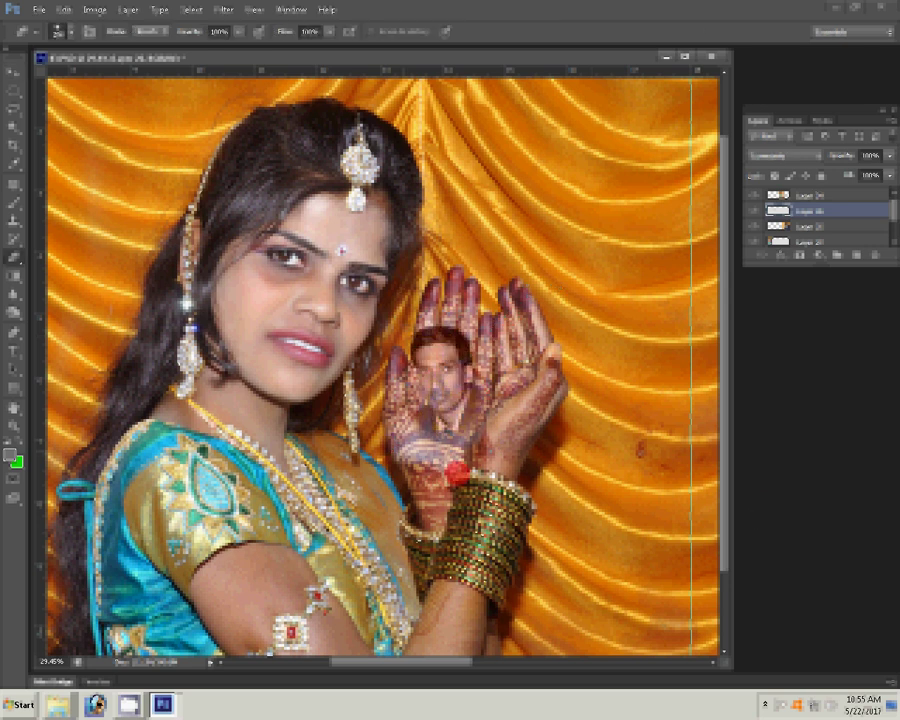
{"action": "left_click_drag", "start_coordinate": [440, 400], "coordinate": [515, 288]}
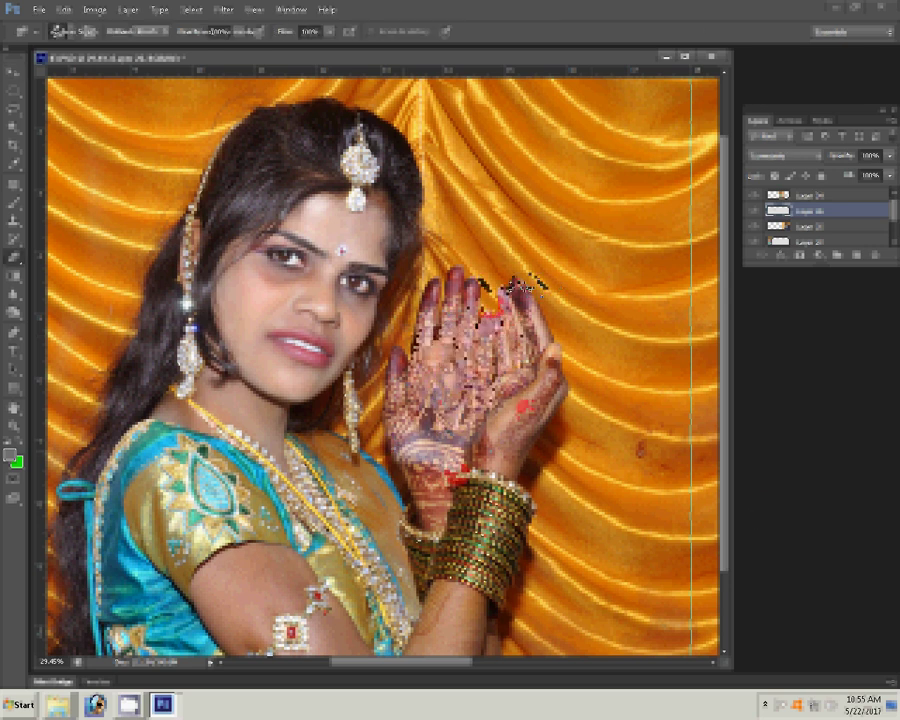
Place the groom portrait on the bride's arm in Luminosity blend mode and zoom in on it
{"action": "left_click", "coordinate": [437, 352]}
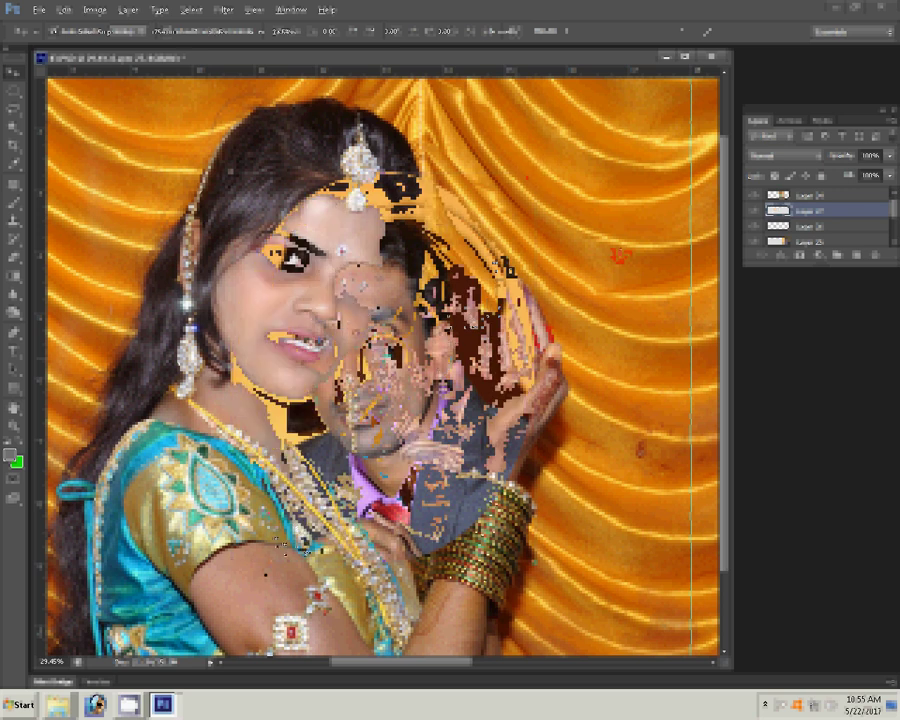
{"action": "left_click", "coordinate": [795, 157]}
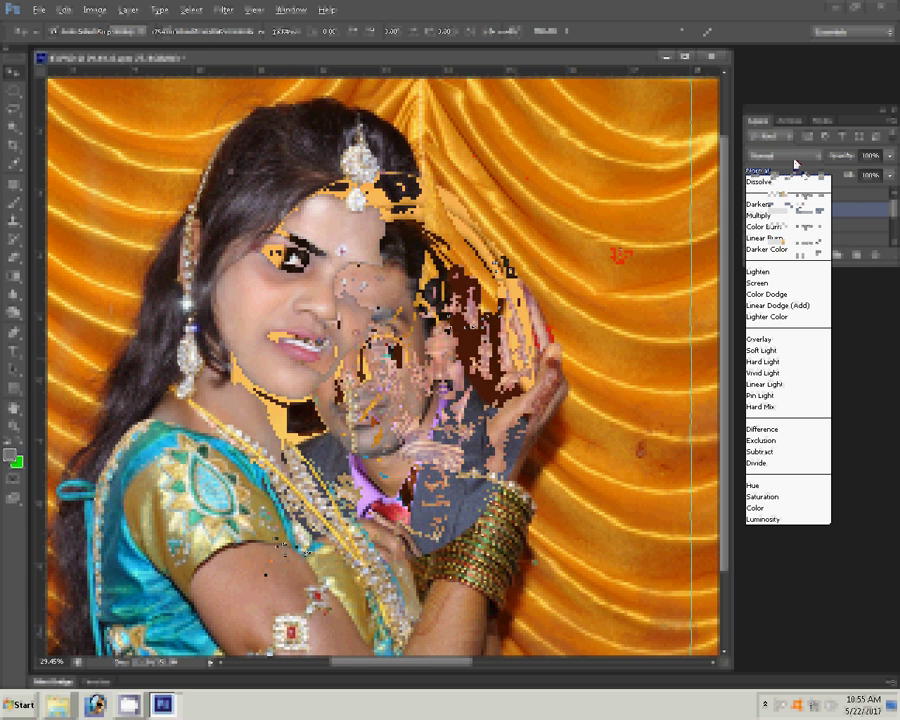
{"action": "left_click", "coordinate": [783, 520]}
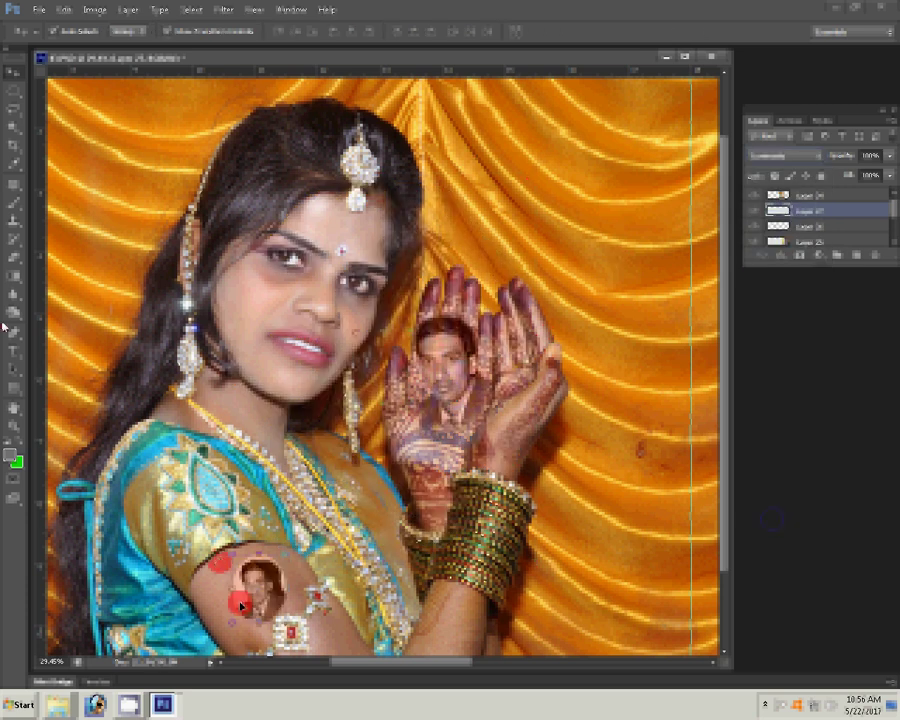
{"action": "left_click", "coordinate": [14, 428]}
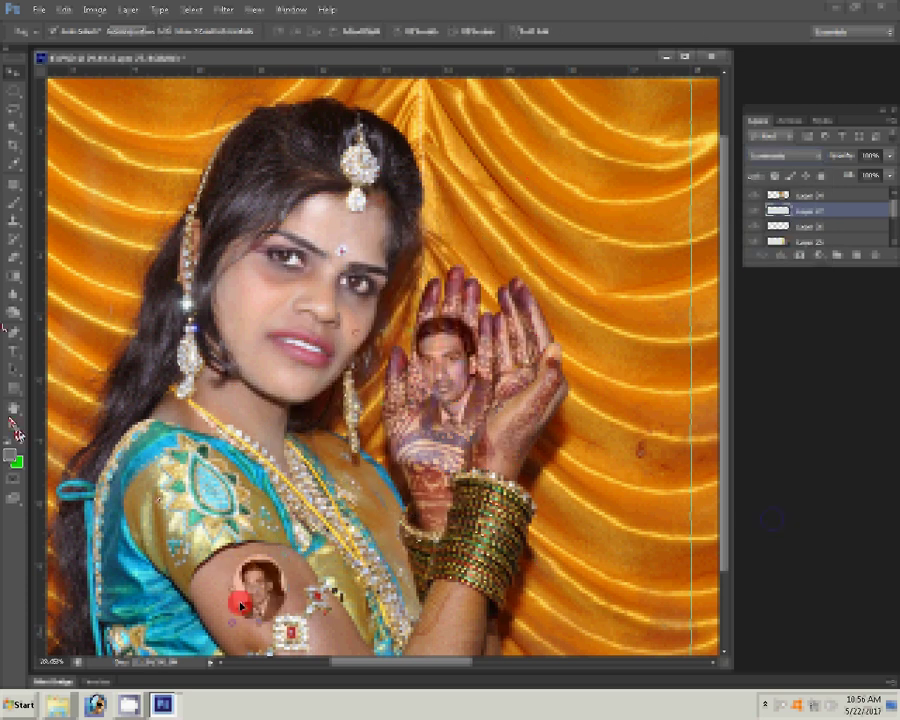
{"action": "left_click", "coordinate": [442, 325]}
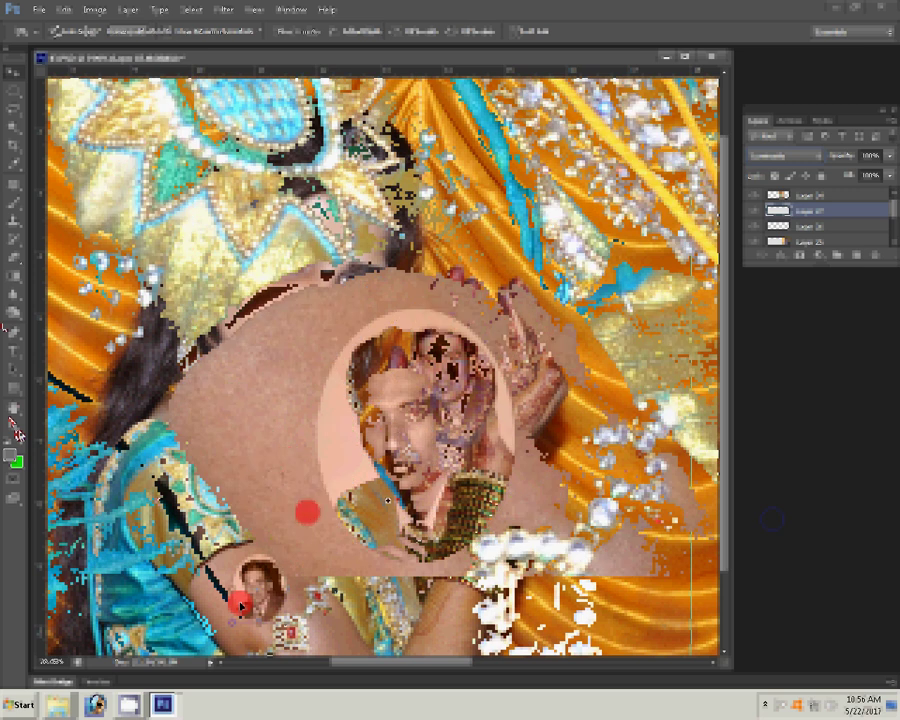
Erase the pink oval edges behind the arm portrait and lower its opacity to 40%
{"action": "key", "text": "e"}
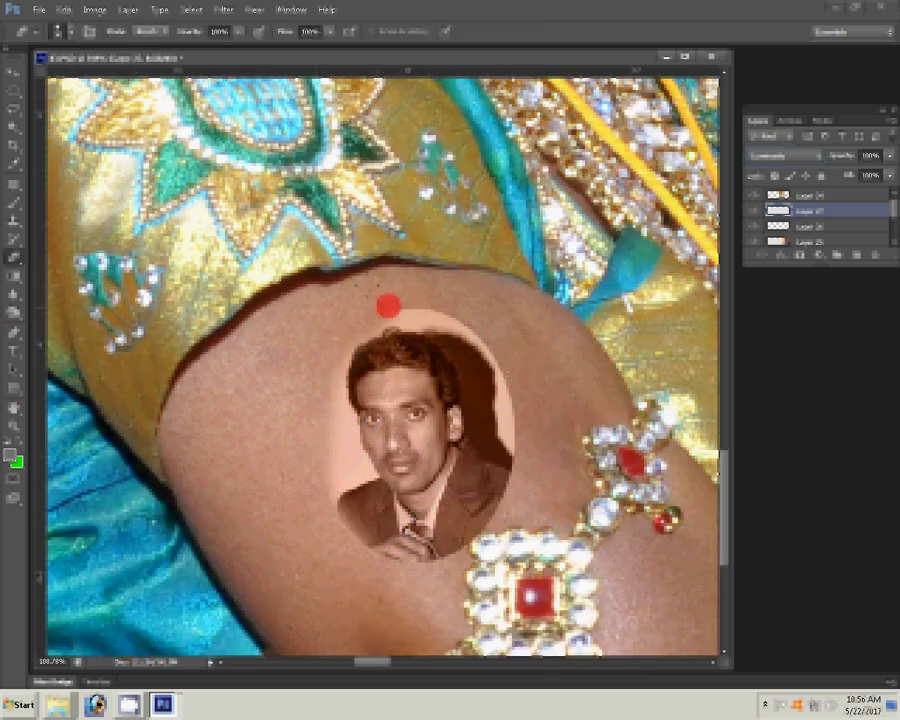
{"action": "mouse_move", "coordinate": [388, 306]}
{"action": "left_mouse_down"}
{"action": "mouse_move", "coordinate": [502, 456]}
{"action": "mouse_move", "coordinate": [426, 500]}
{"action": "mouse_move", "coordinate": [430, 558]}
{"action": "left_mouse_up"}
{"action": "mouse_move", "coordinate": [507, 456]}
{"action": "left_mouse_down"}
{"action": "mouse_move", "coordinate": [345, 390]}
{"action": "mouse_move", "coordinate": [422, 452]}
{"action": "left_mouse_up"}
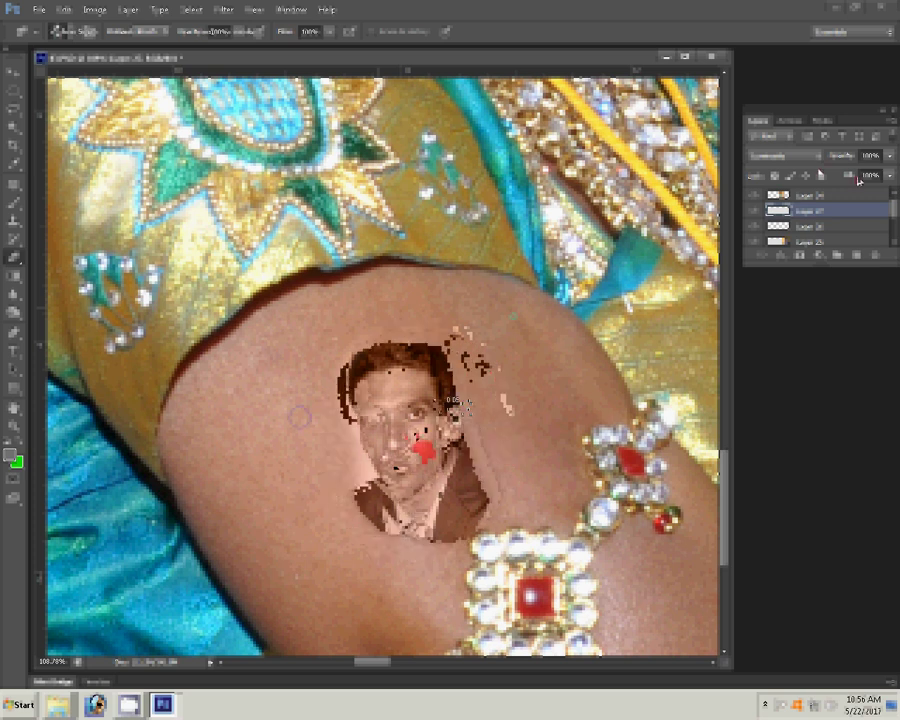
{"action": "left_click_drag", "start_coordinate": [858, 181], "coordinate": [858, 178]}
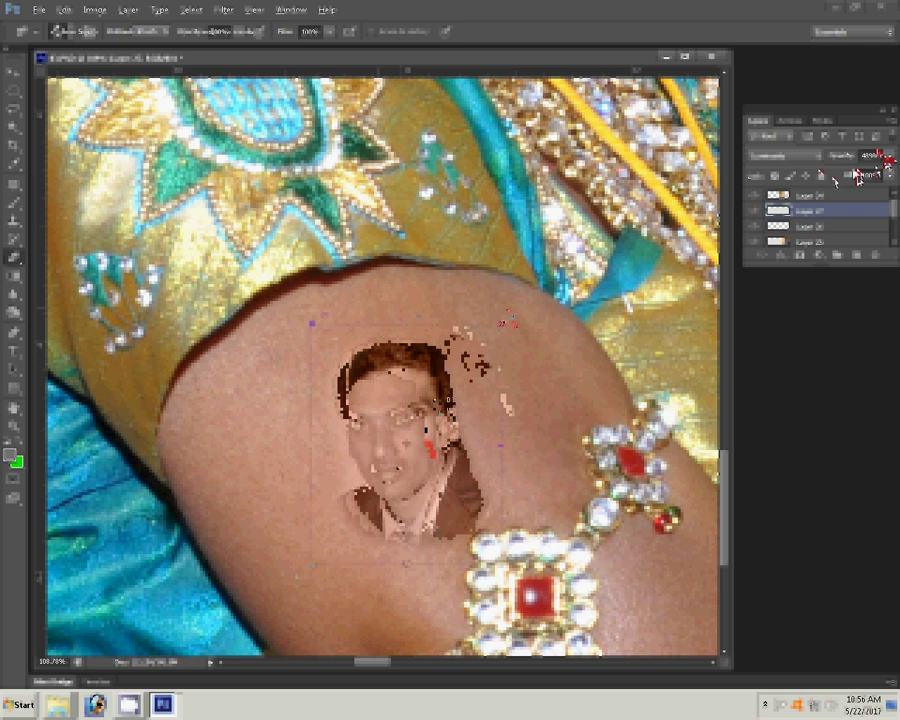
Scale the arm portrait to about 128% and reposition it on the bride's arm
{"action": "key", "text": "ctrl+t"}
{"action": "left_click_drag", "start_coordinate": [500, 322], "coordinate": [545, 300]}
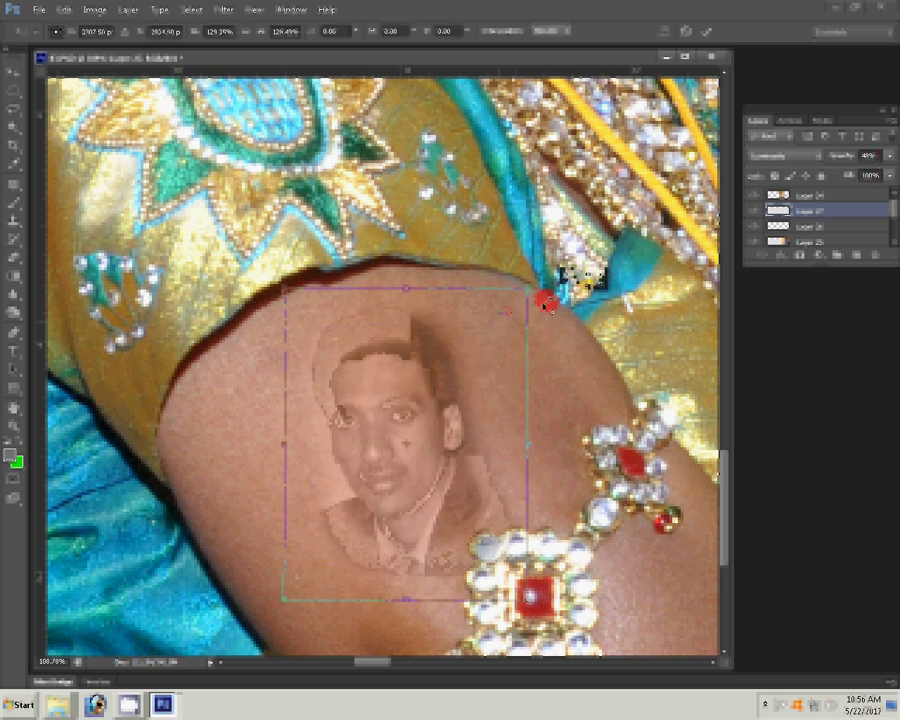
{"action": "mouse_move", "coordinate": [376, 407]}
{"action": "left_mouse_down"}
{"action": "mouse_move", "coordinate": [396, 396]}
{"action": "mouse_move", "coordinate": [378, 388]}
{"action": "mouse_move", "coordinate": [392, 408]}
{"action": "mouse_move", "coordinate": [404, 407]}
{"action": "left_mouse_up"}
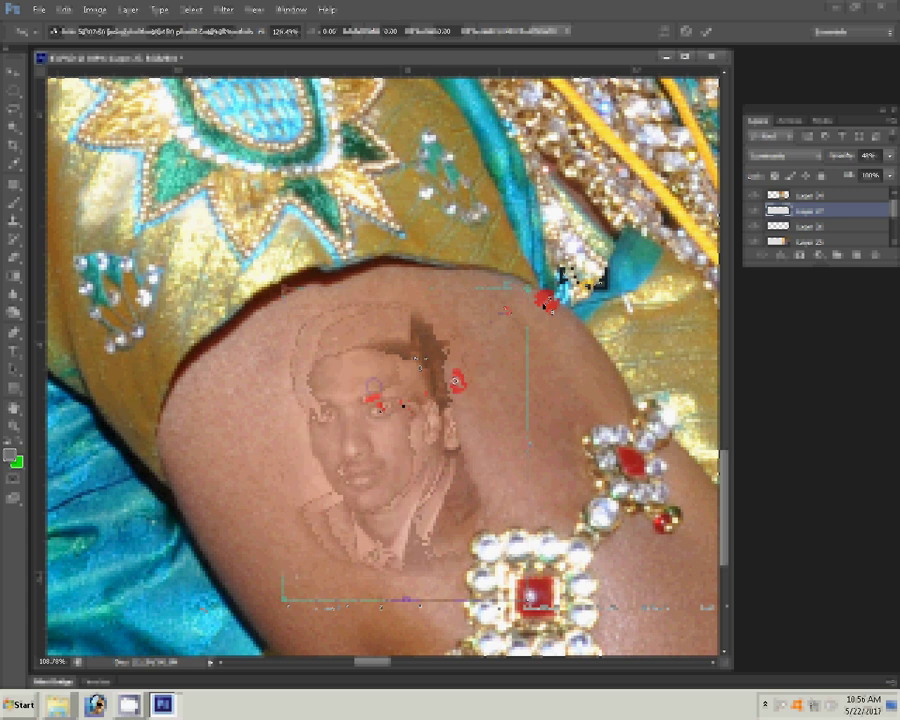
{"action": "right_click", "coordinate": [483, 395]}
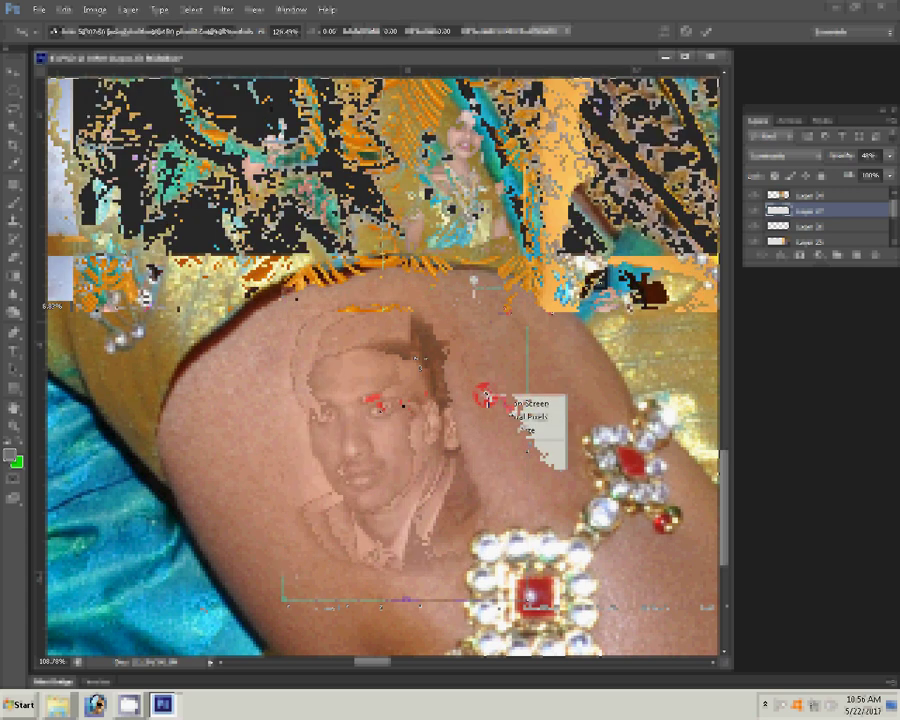
{"action": "key", "text": "Escape"}
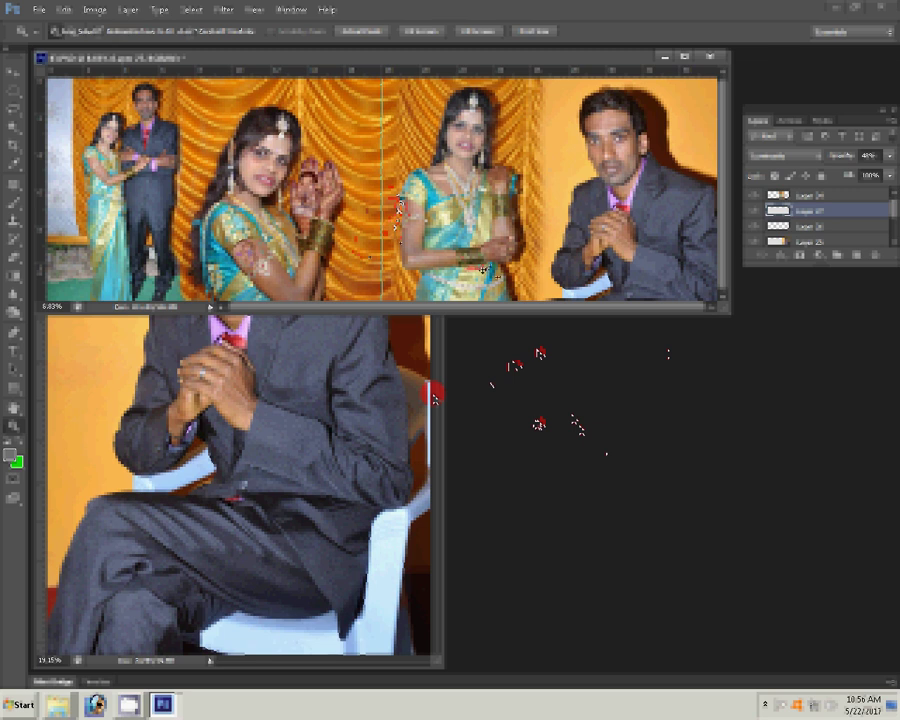
Switch to the Move tool and bring up Save As with Ctrl+Shift+S
{"action": "key", "text": "v"}
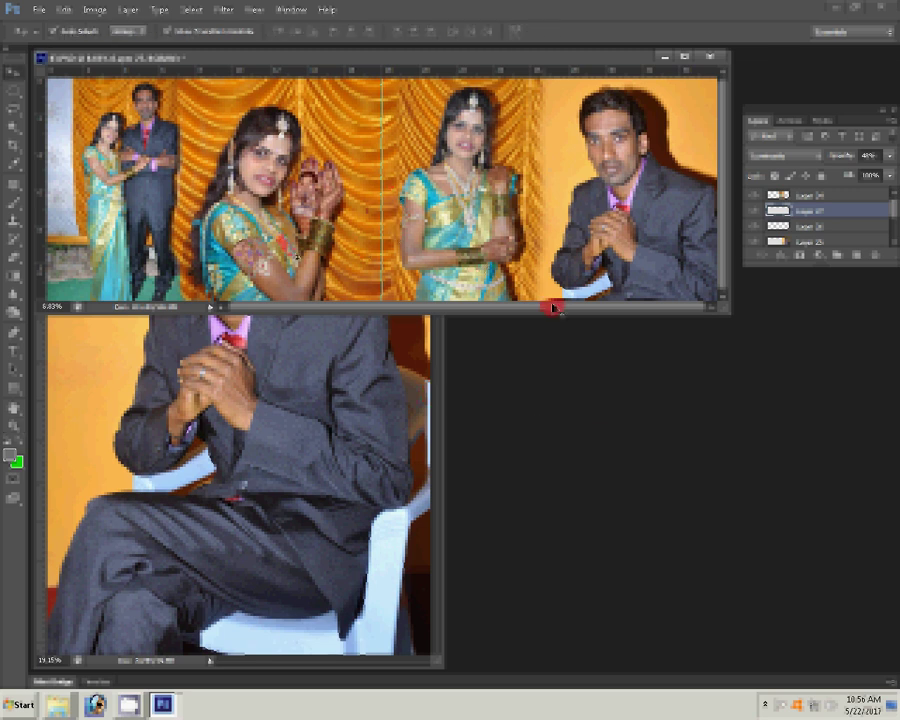
{"action": "key", "text": "ctrl+shift+s"}
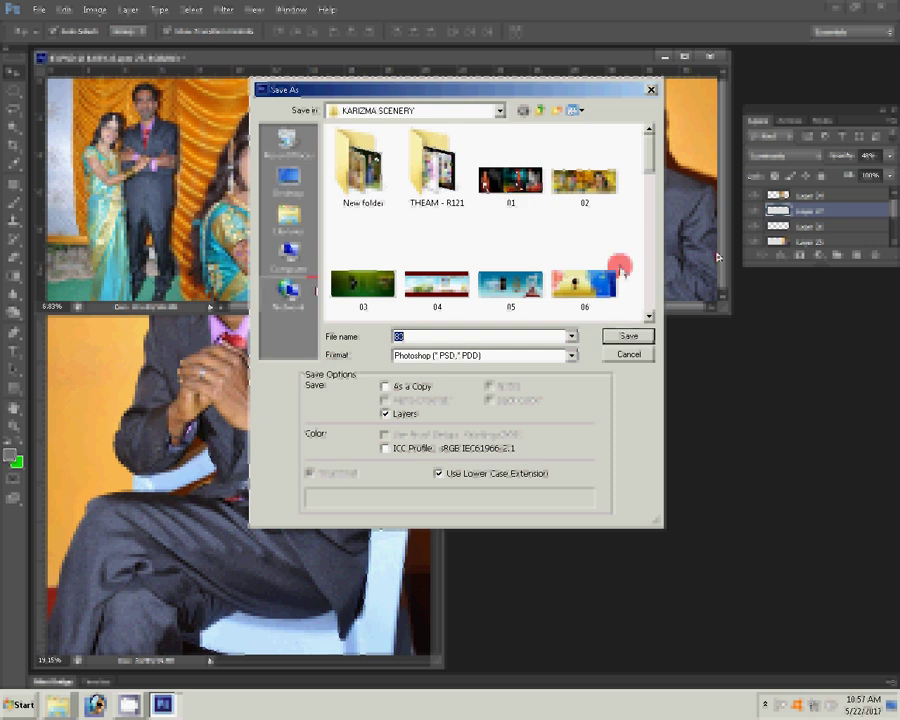
Browse to the K 3 folder on Local Disk (I:)
{"action": "left_click", "coordinate": [289, 255]}
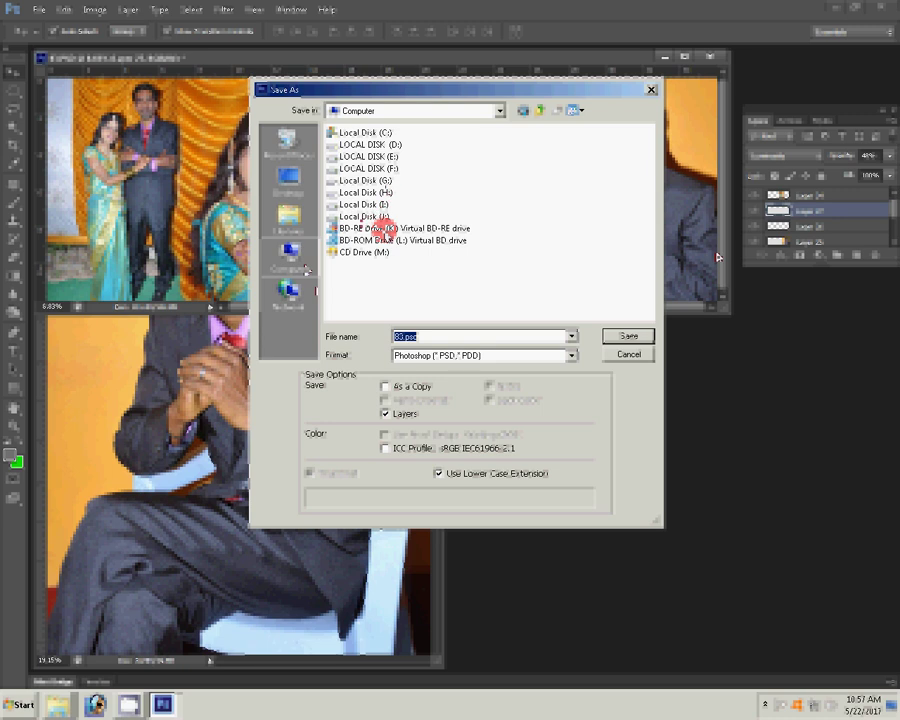
{"action": "left_click", "coordinate": [383, 219]}
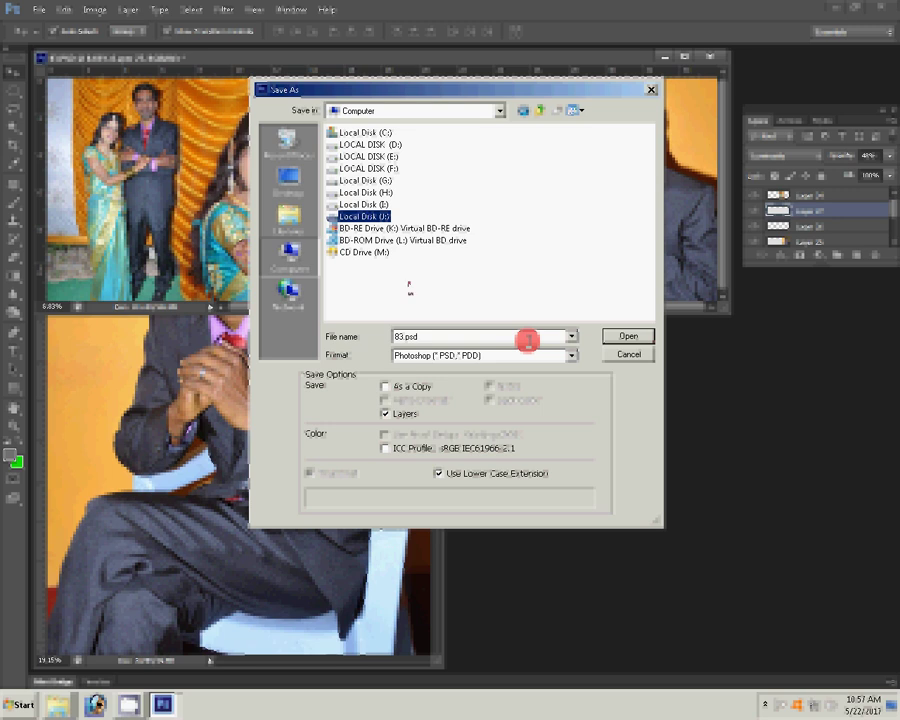
{"action": "left_click", "coordinate": [410, 288]}
{"action": "key", "text": "space"}
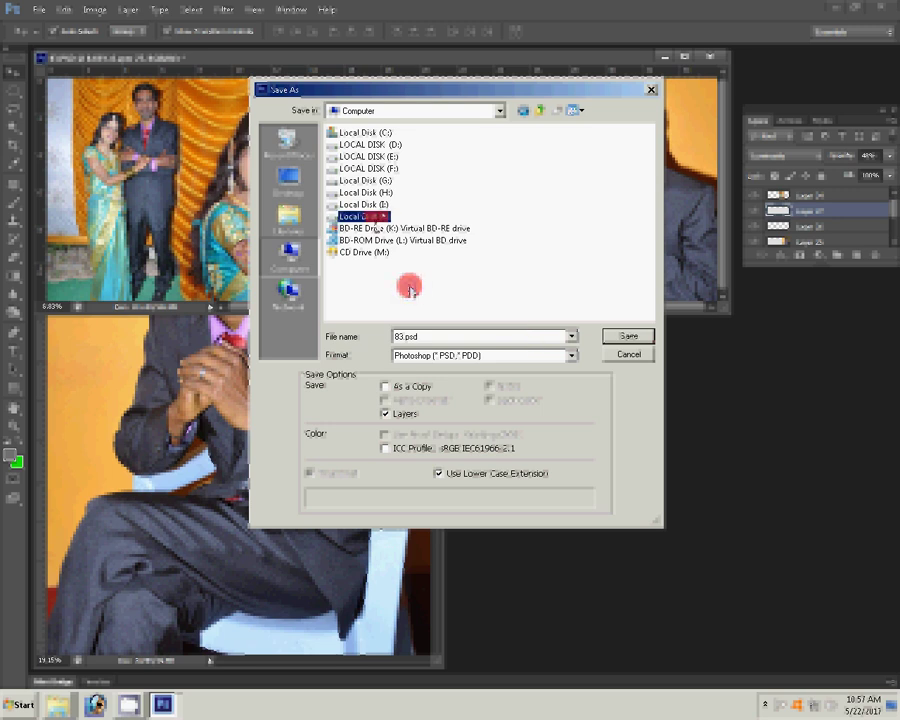
{"action": "left_click", "coordinate": [596, 338]}
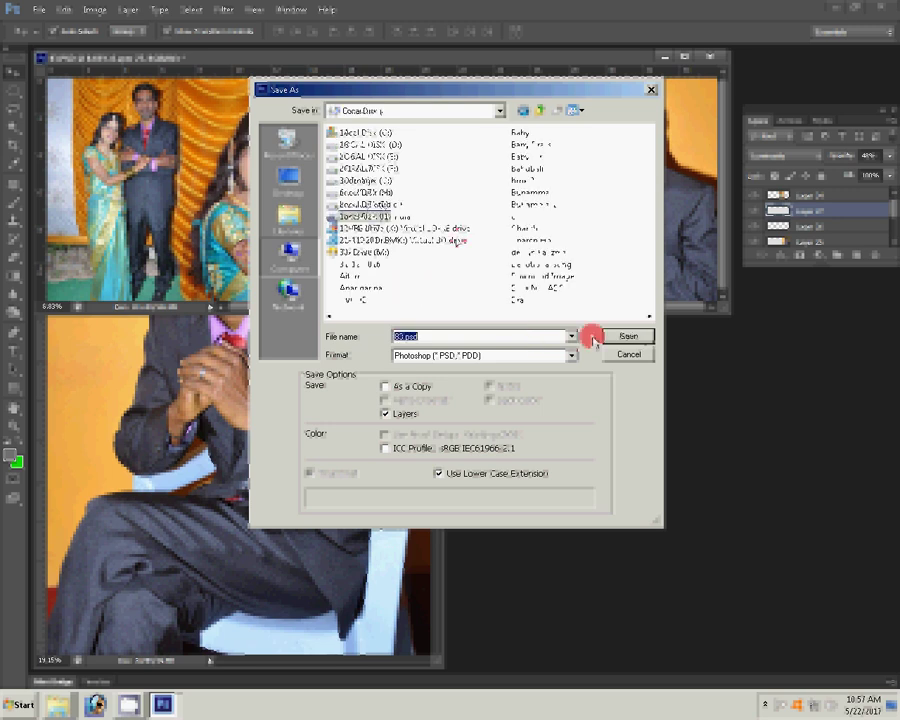
{"action": "left_click", "coordinate": [538, 111]}
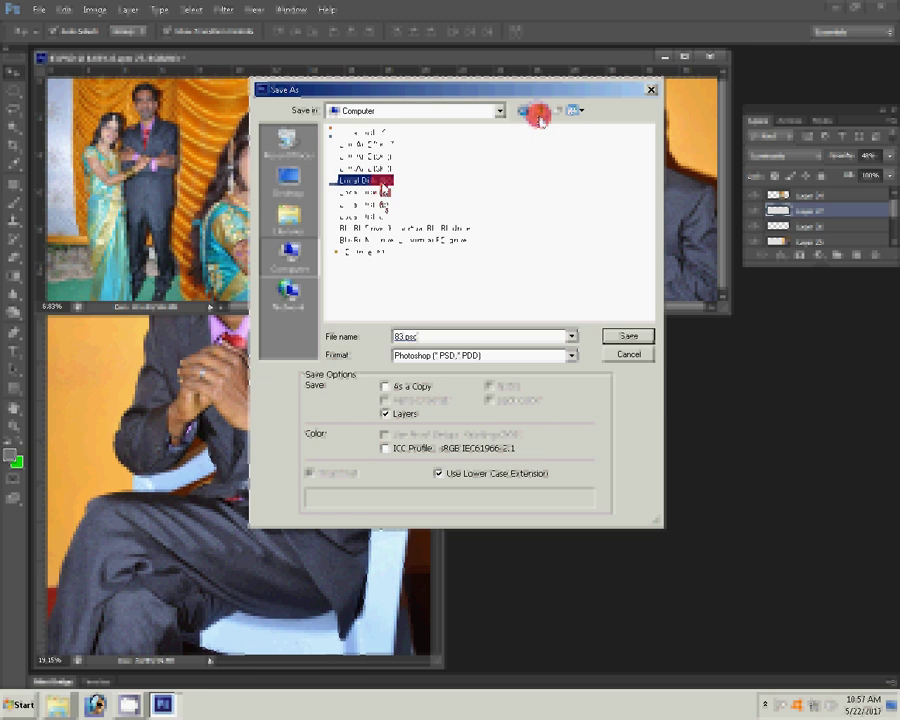
{"action": "left_click", "coordinate": [608, 337]}
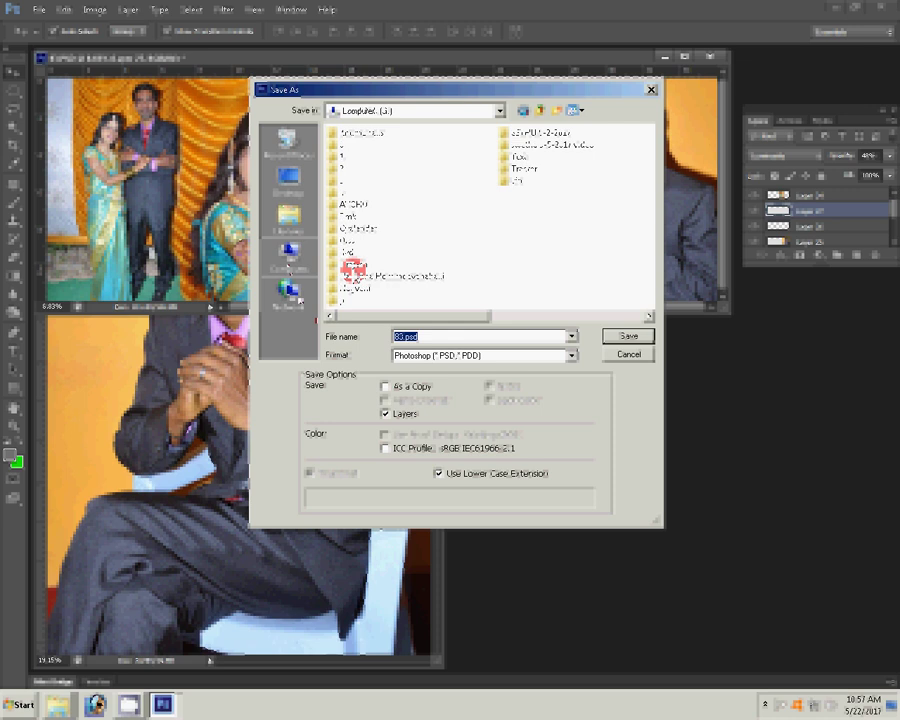
{"action": "double_click", "coordinate": [350, 265]}
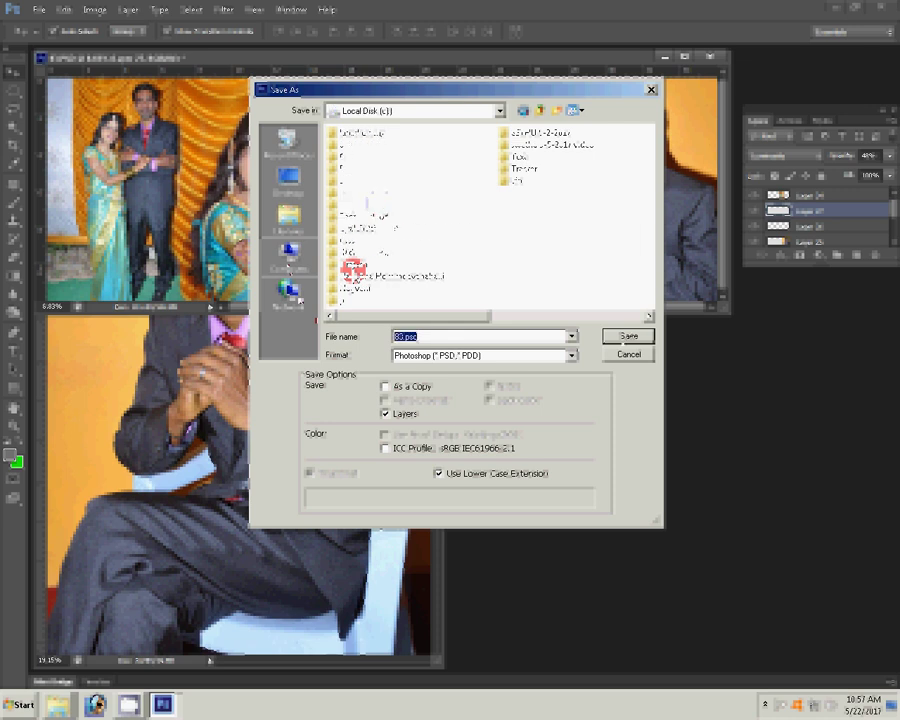
{"action": "left_click", "coordinate": [346, 265]}
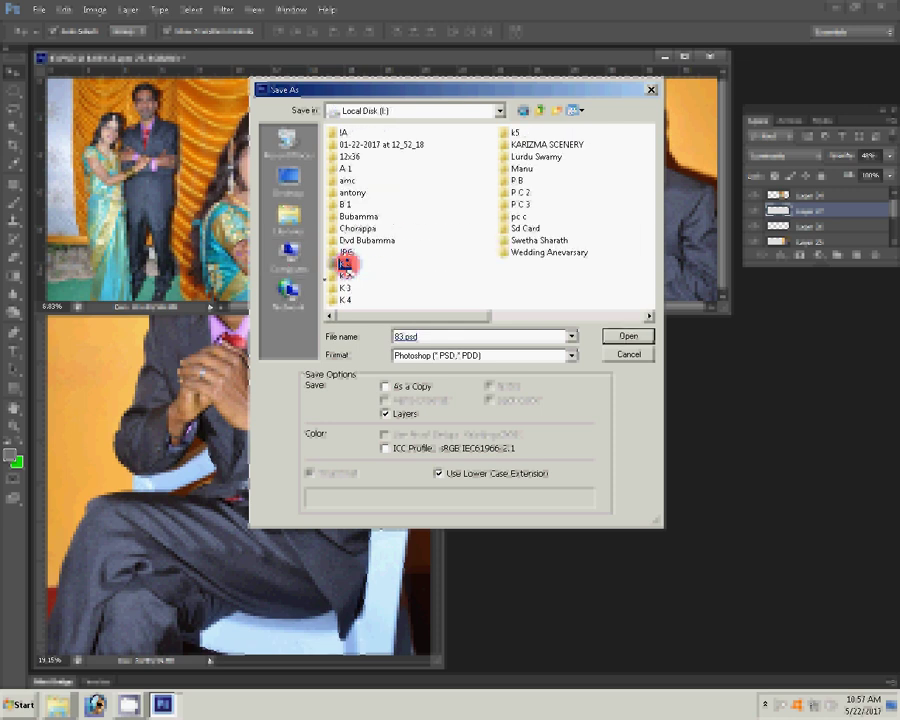
{"action": "left_click", "coordinate": [437, 335]}
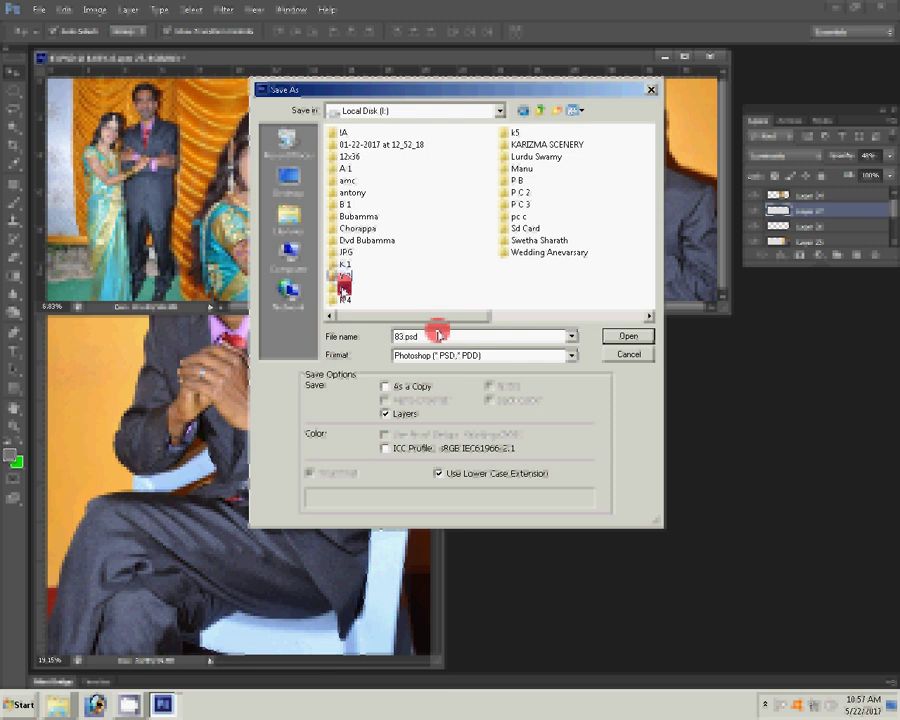
{"action": "key", "text": "Return"}
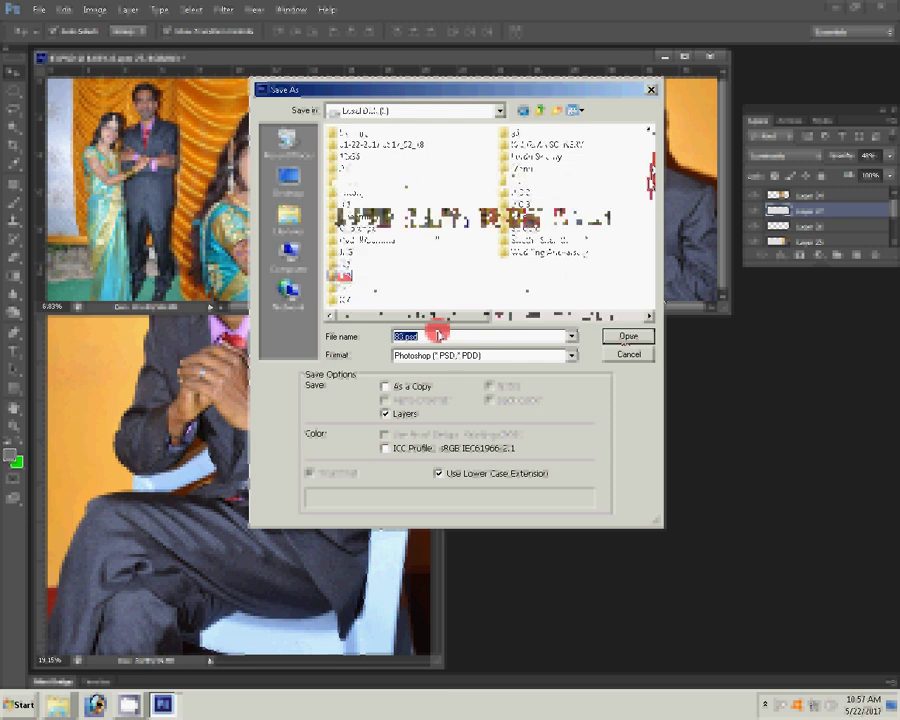
Save the spread there as Photoshop PSD file 015
{"action": "left_click_drag", "start_coordinate": [649, 187], "coordinate": [653, 296]}
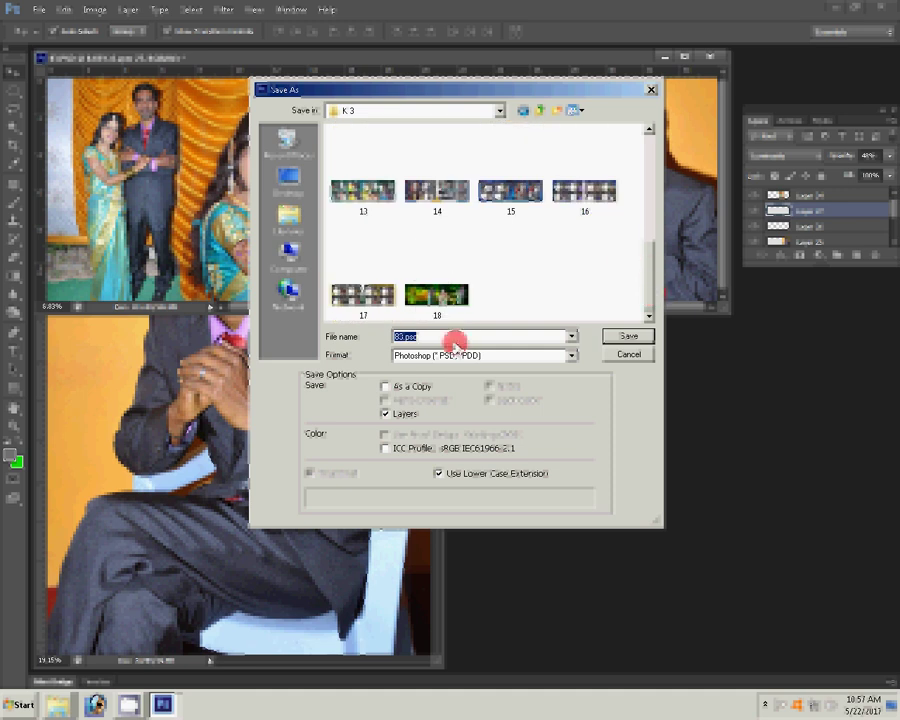
{"action": "type", "text": "015"}
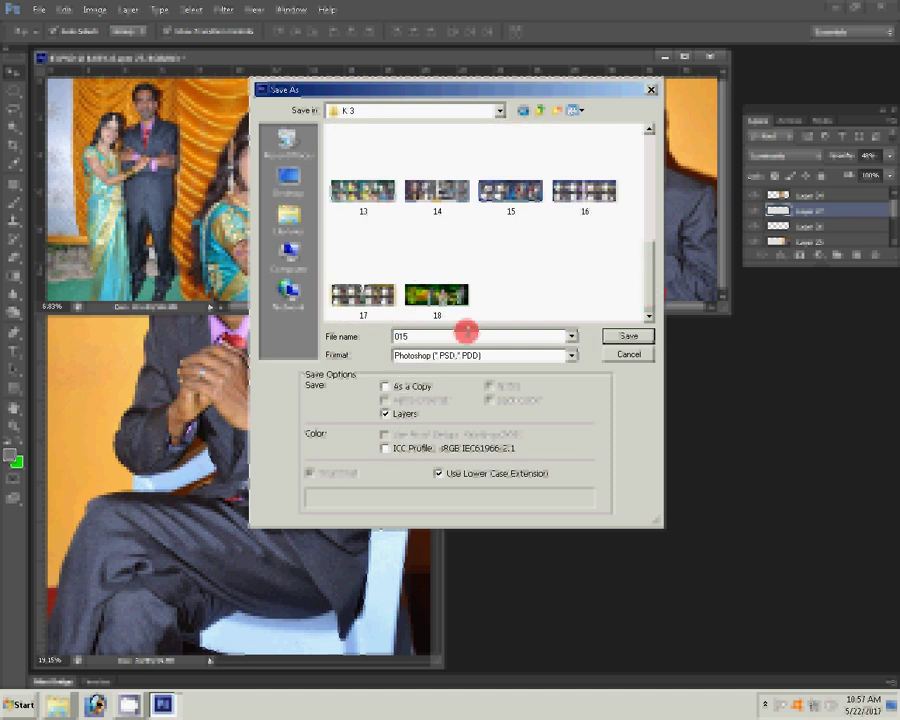
{"action": "key", "text": "Return"}
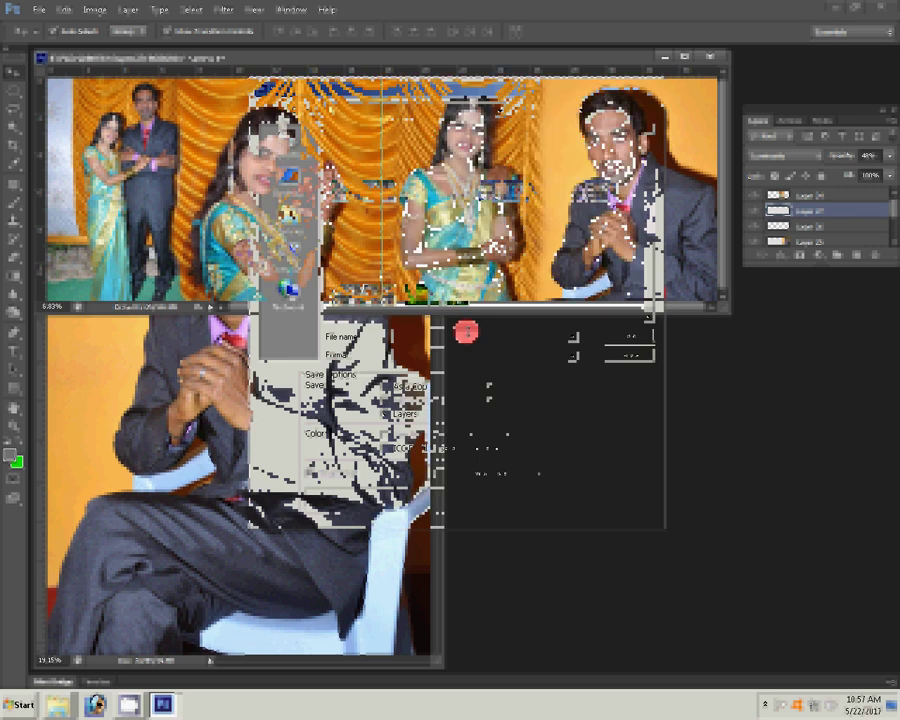